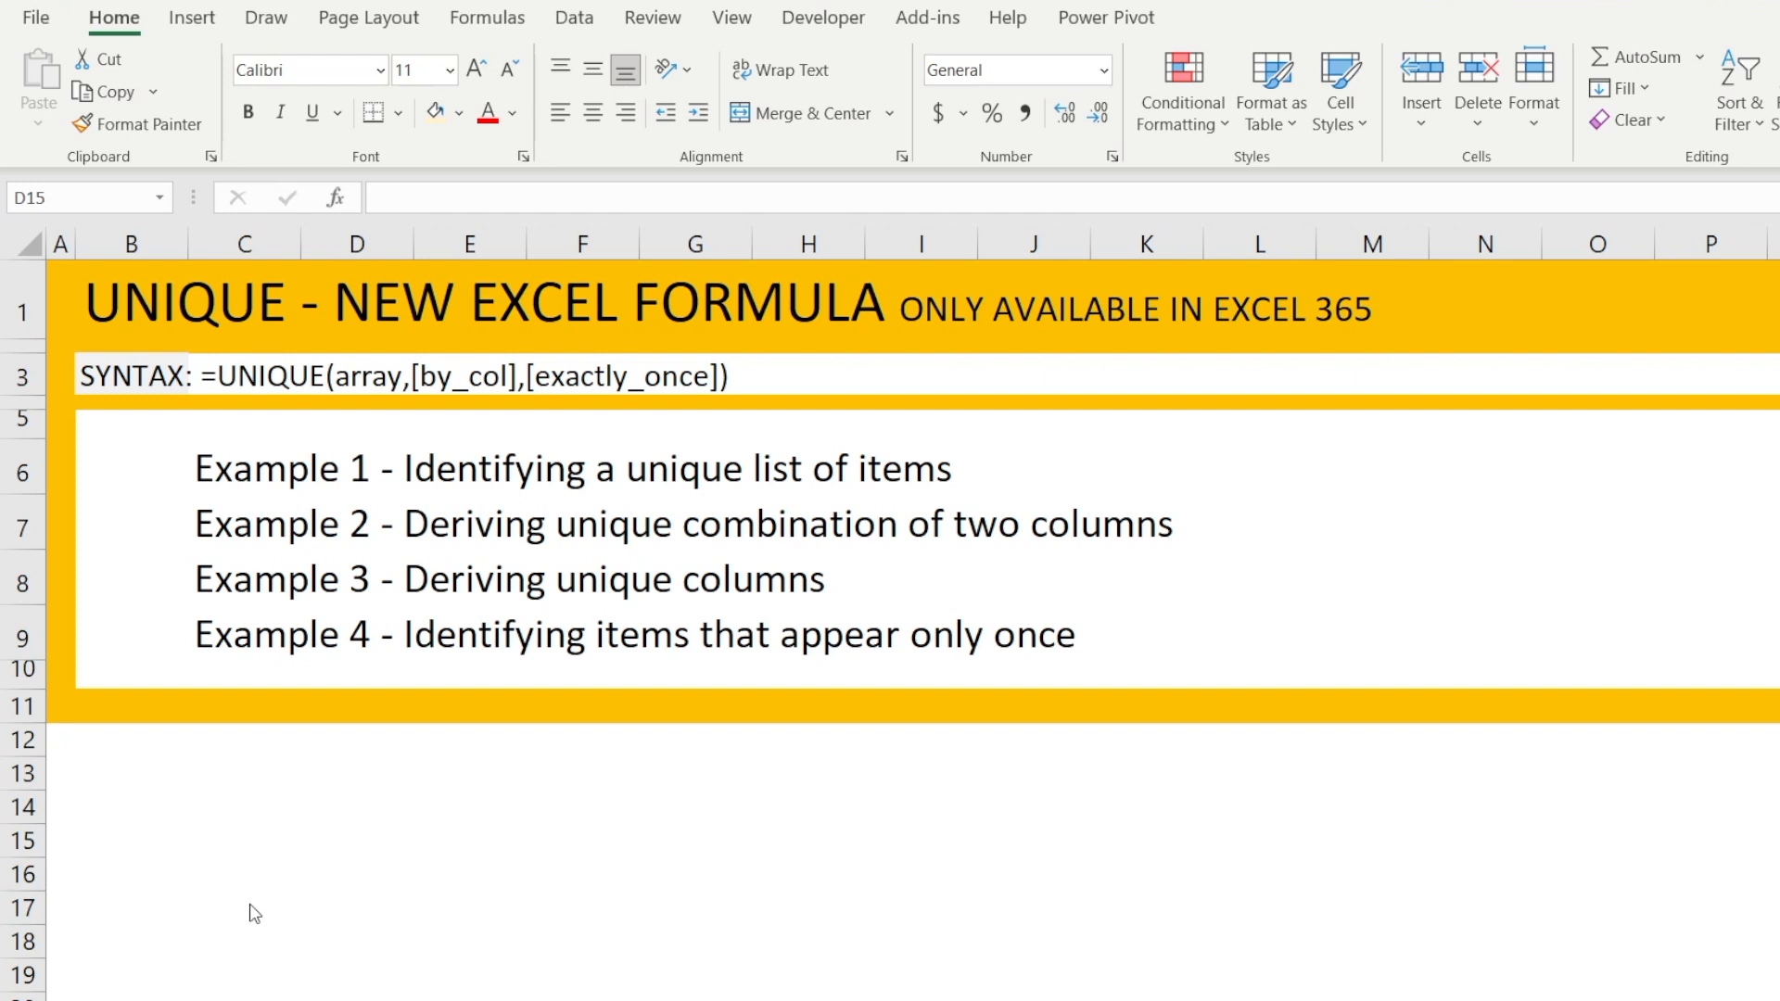
# Go to the Example 1 worksheet and review the sales data table and its Product No column.
pyautogui.hotkey('ctrl', 'pagedown')
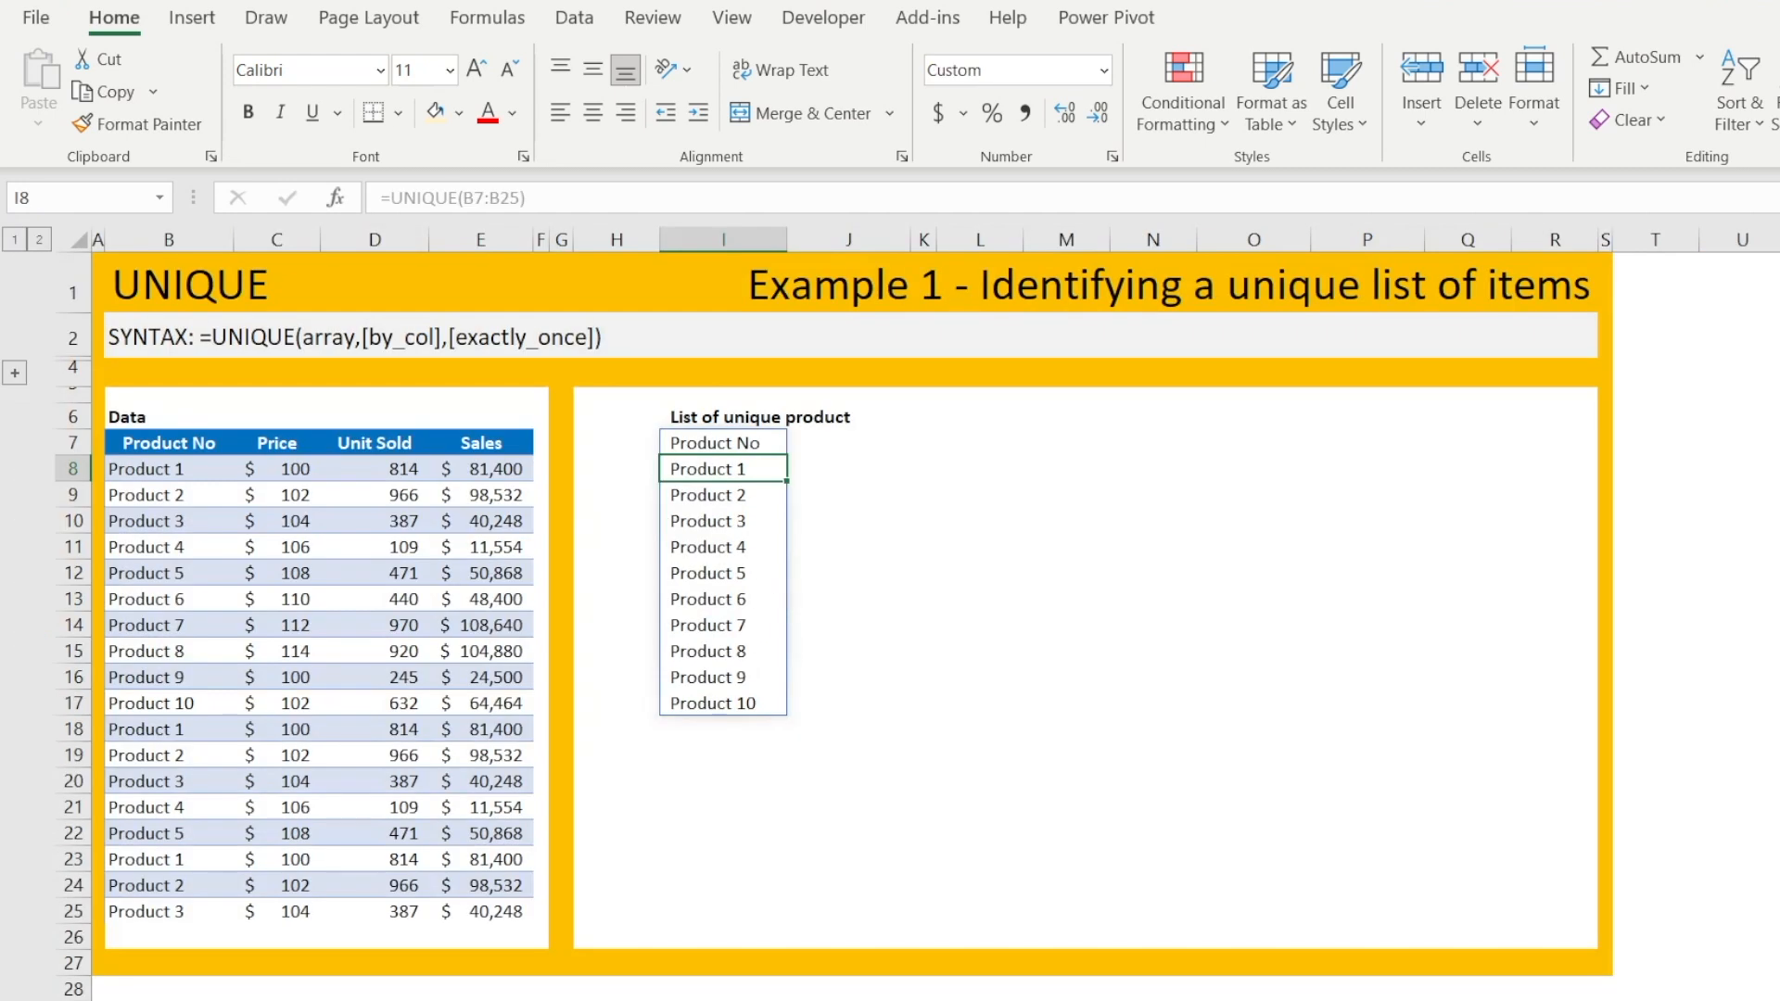
pyautogui.click(701, 807)
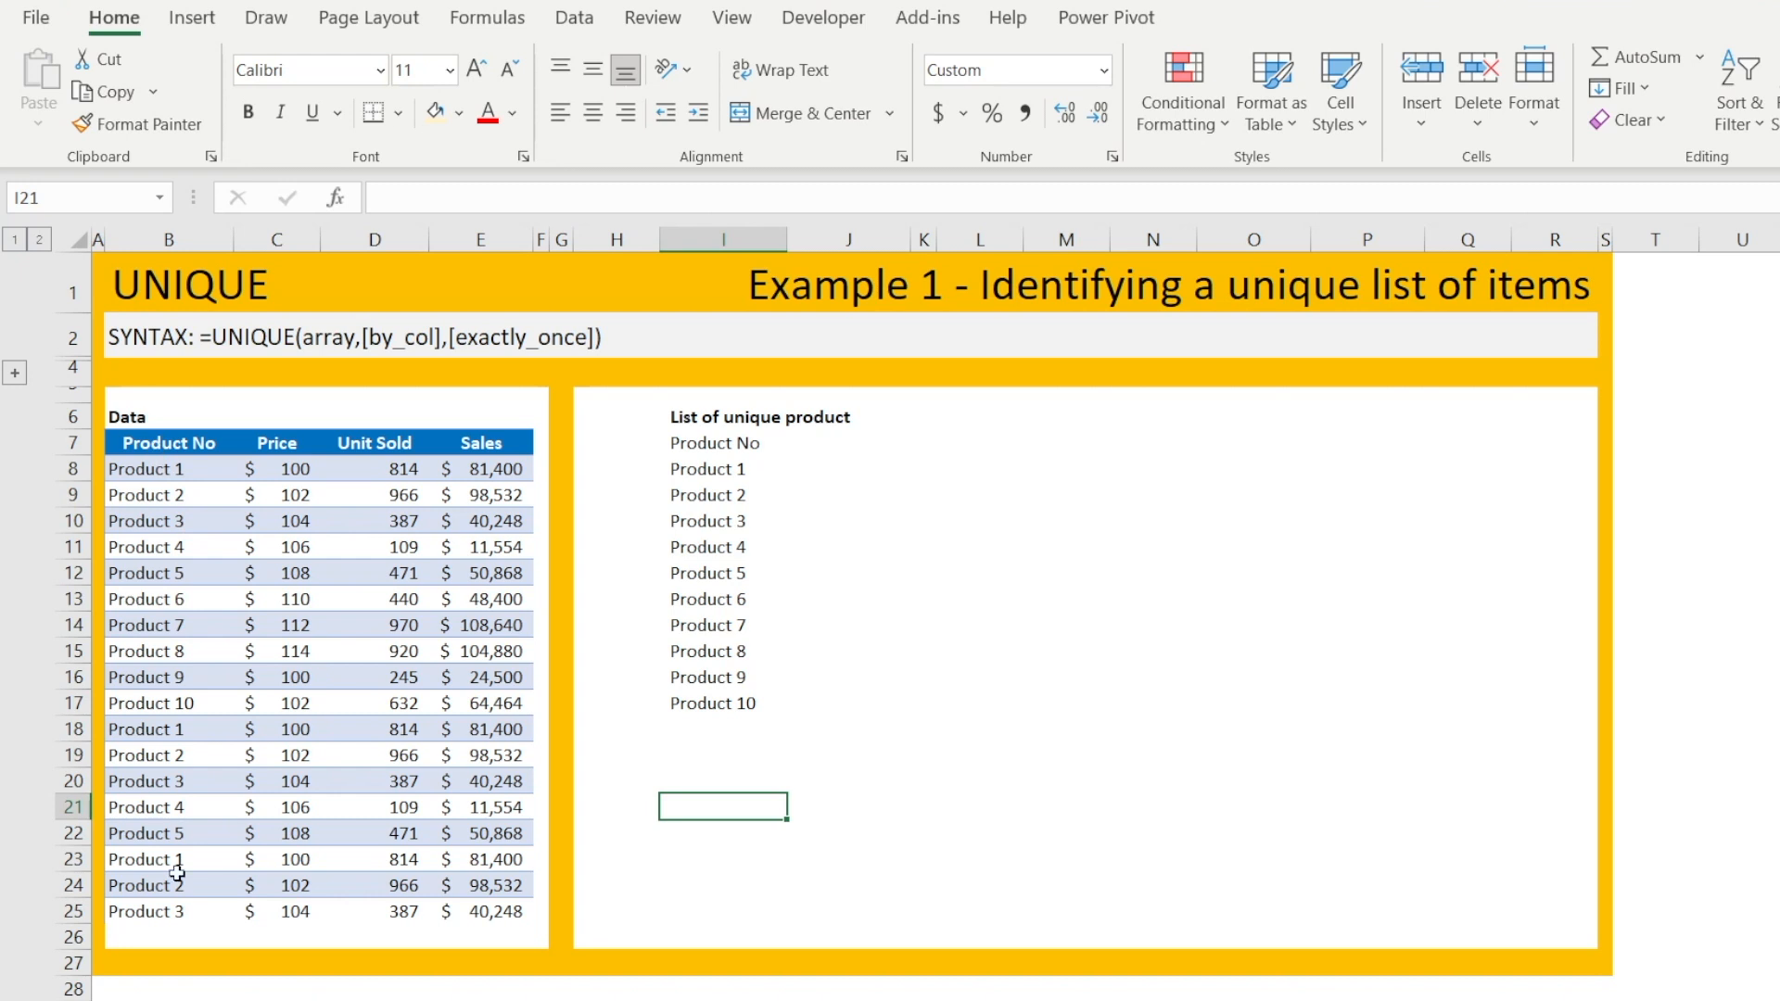
pyautogui.moveTo(165, 436); pyautogui.dragTo(475, 922)
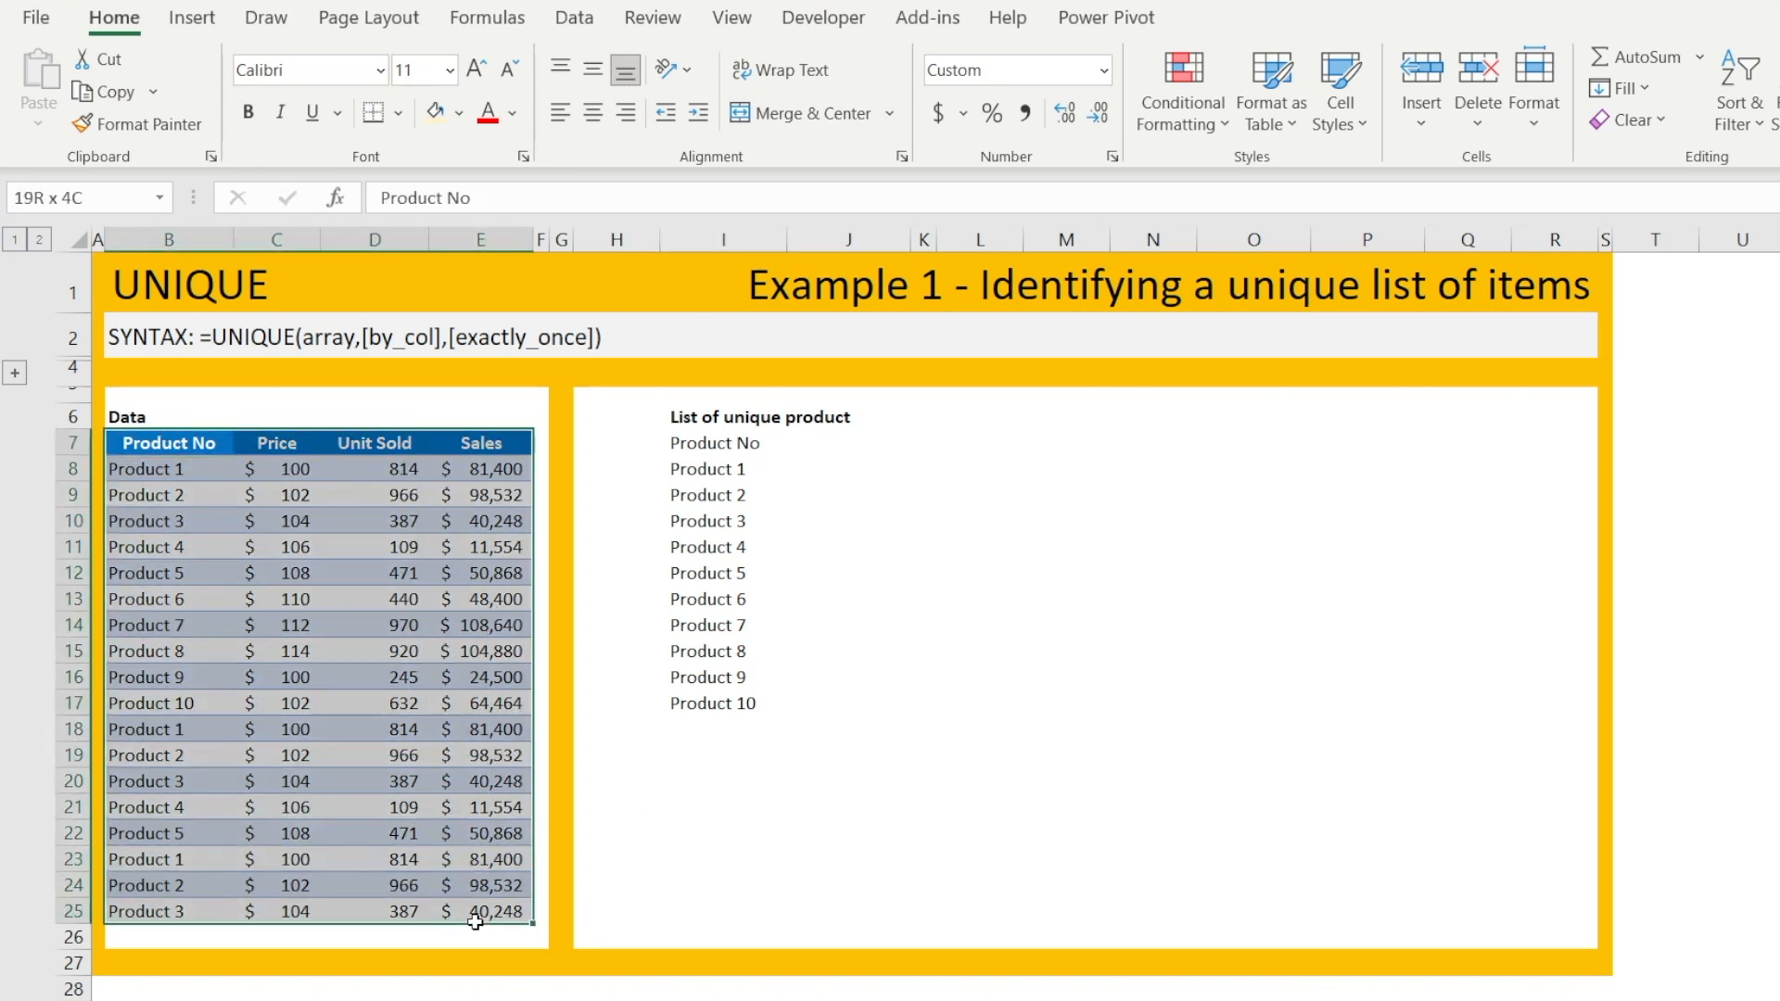
pyautogui.click(699, 855)
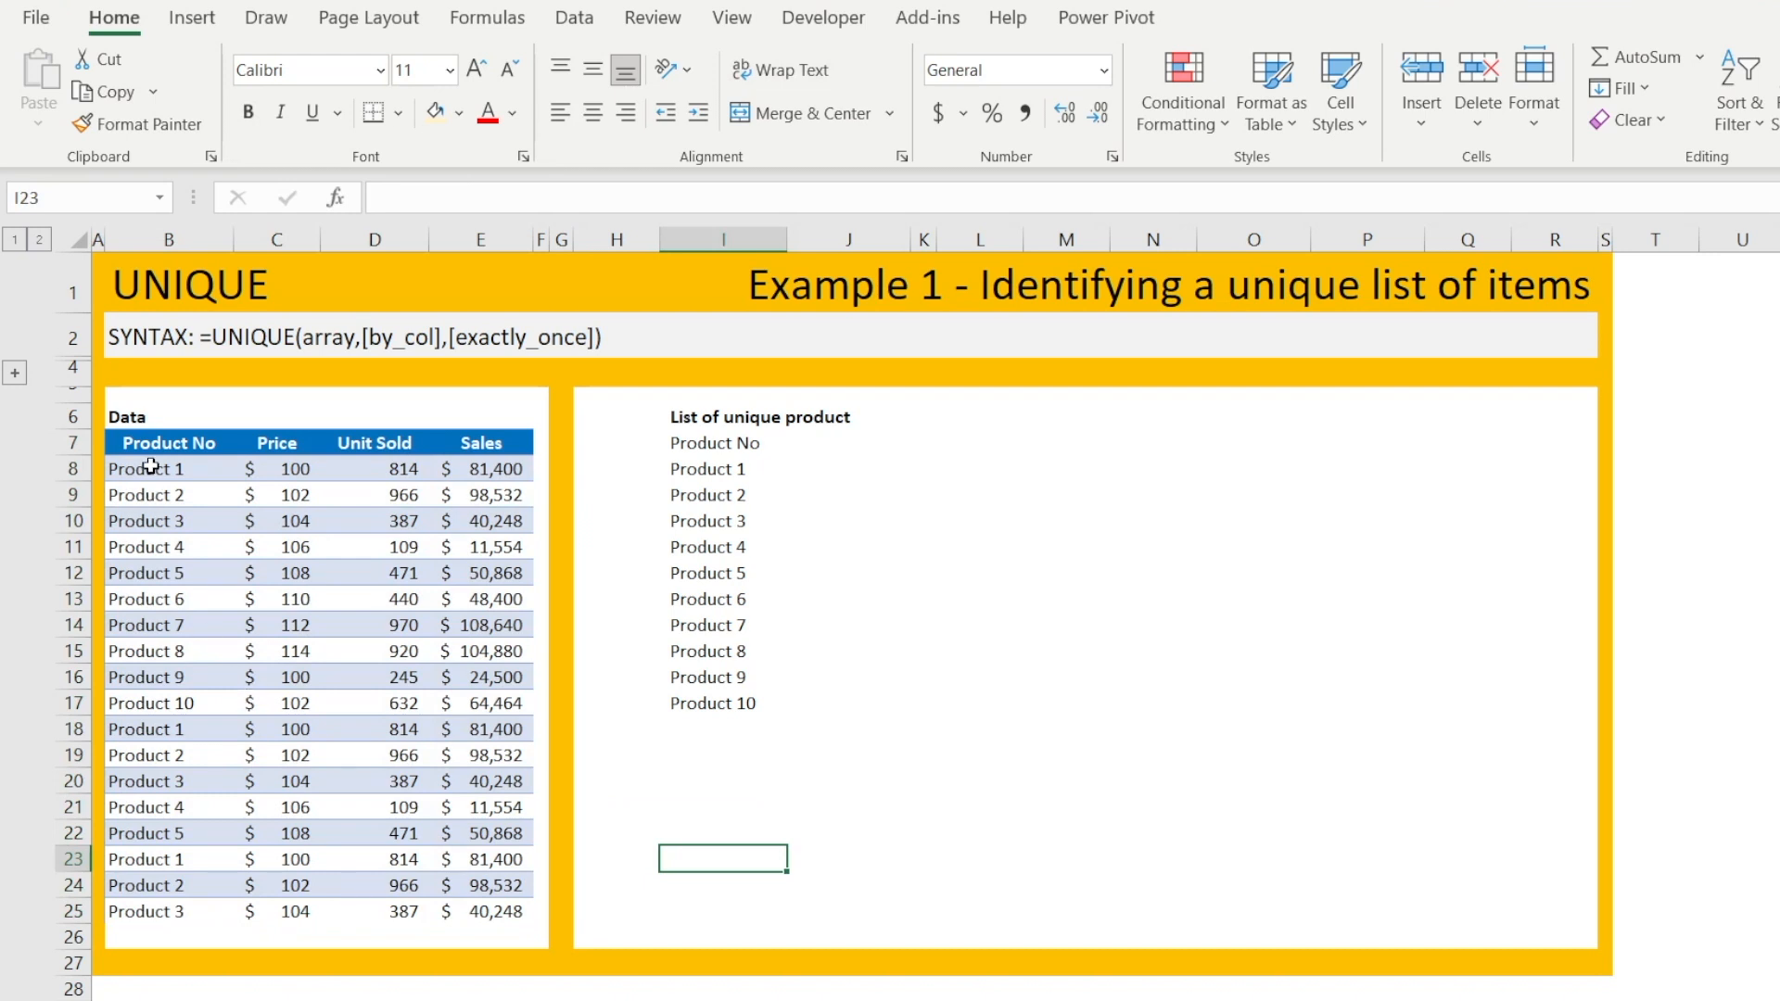
pyautogui.moveTo(150, 466); pyautogui.dragTo(193, 908)
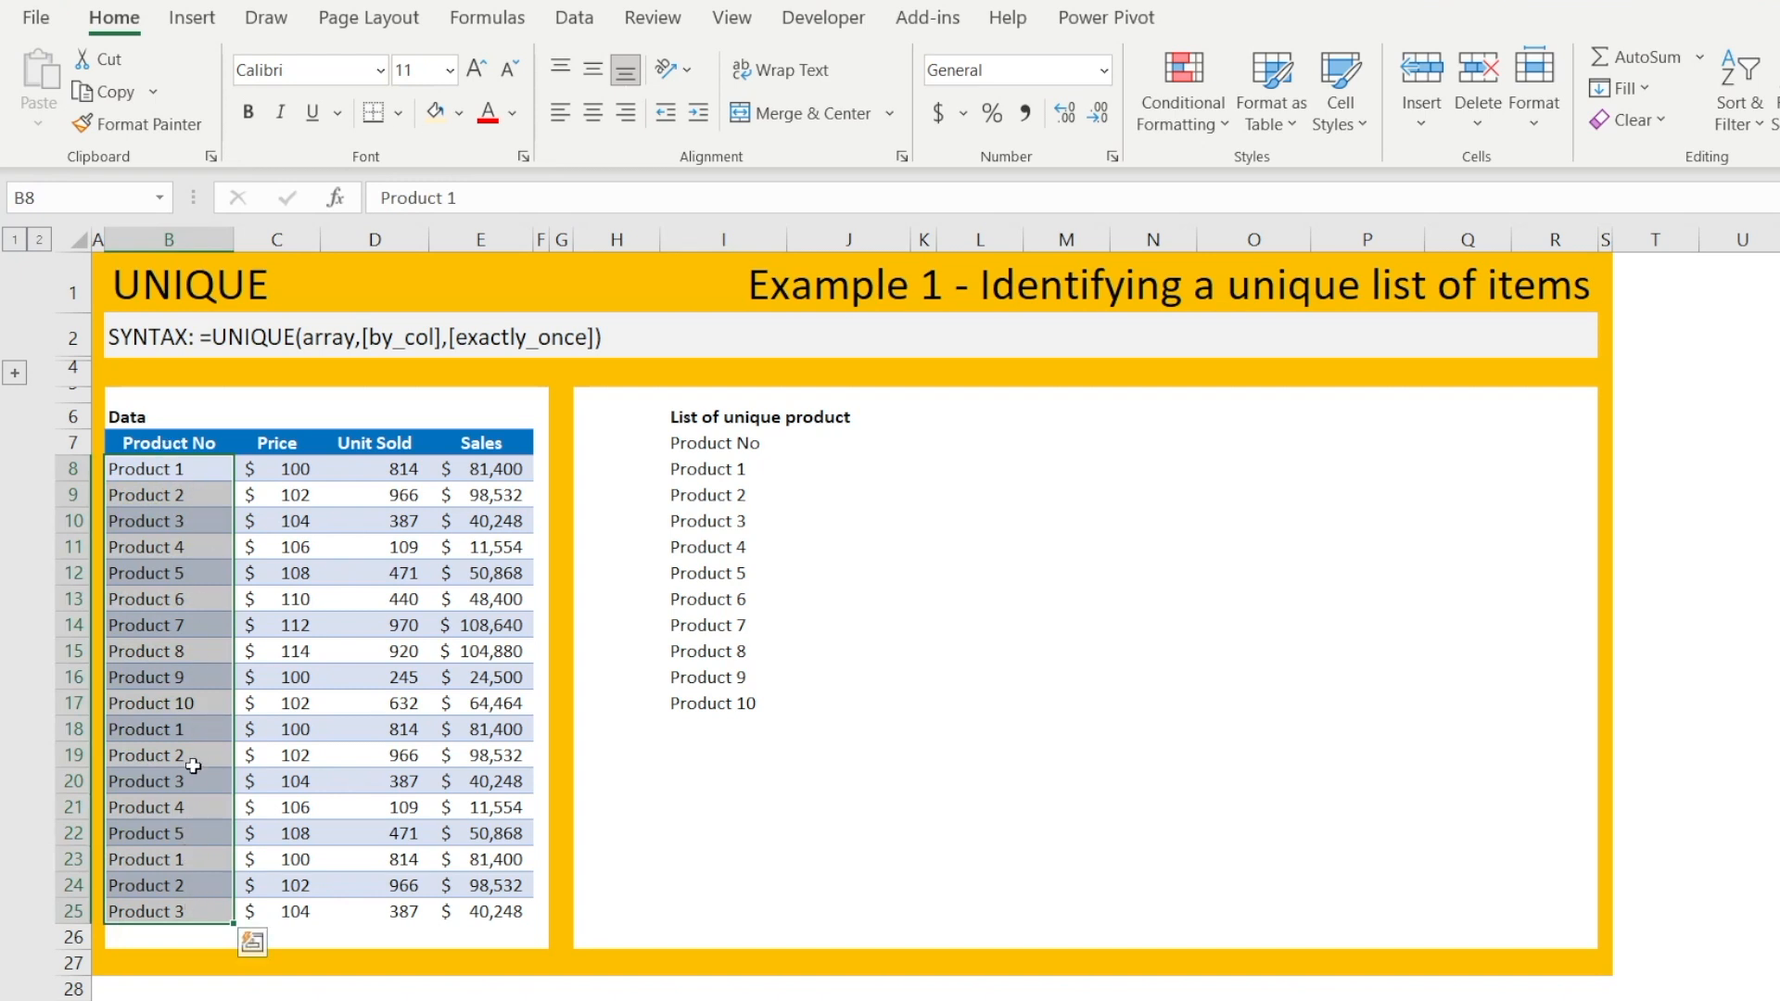
# Clear the existing unique product list in I7:I17.
pyautogui.click(684, 749)
pyautogui.click(725, 443)
pyautogui.moveTo(733, 471); pyautogui.dragTo(748, 703)
pyautogui.press('Delete')
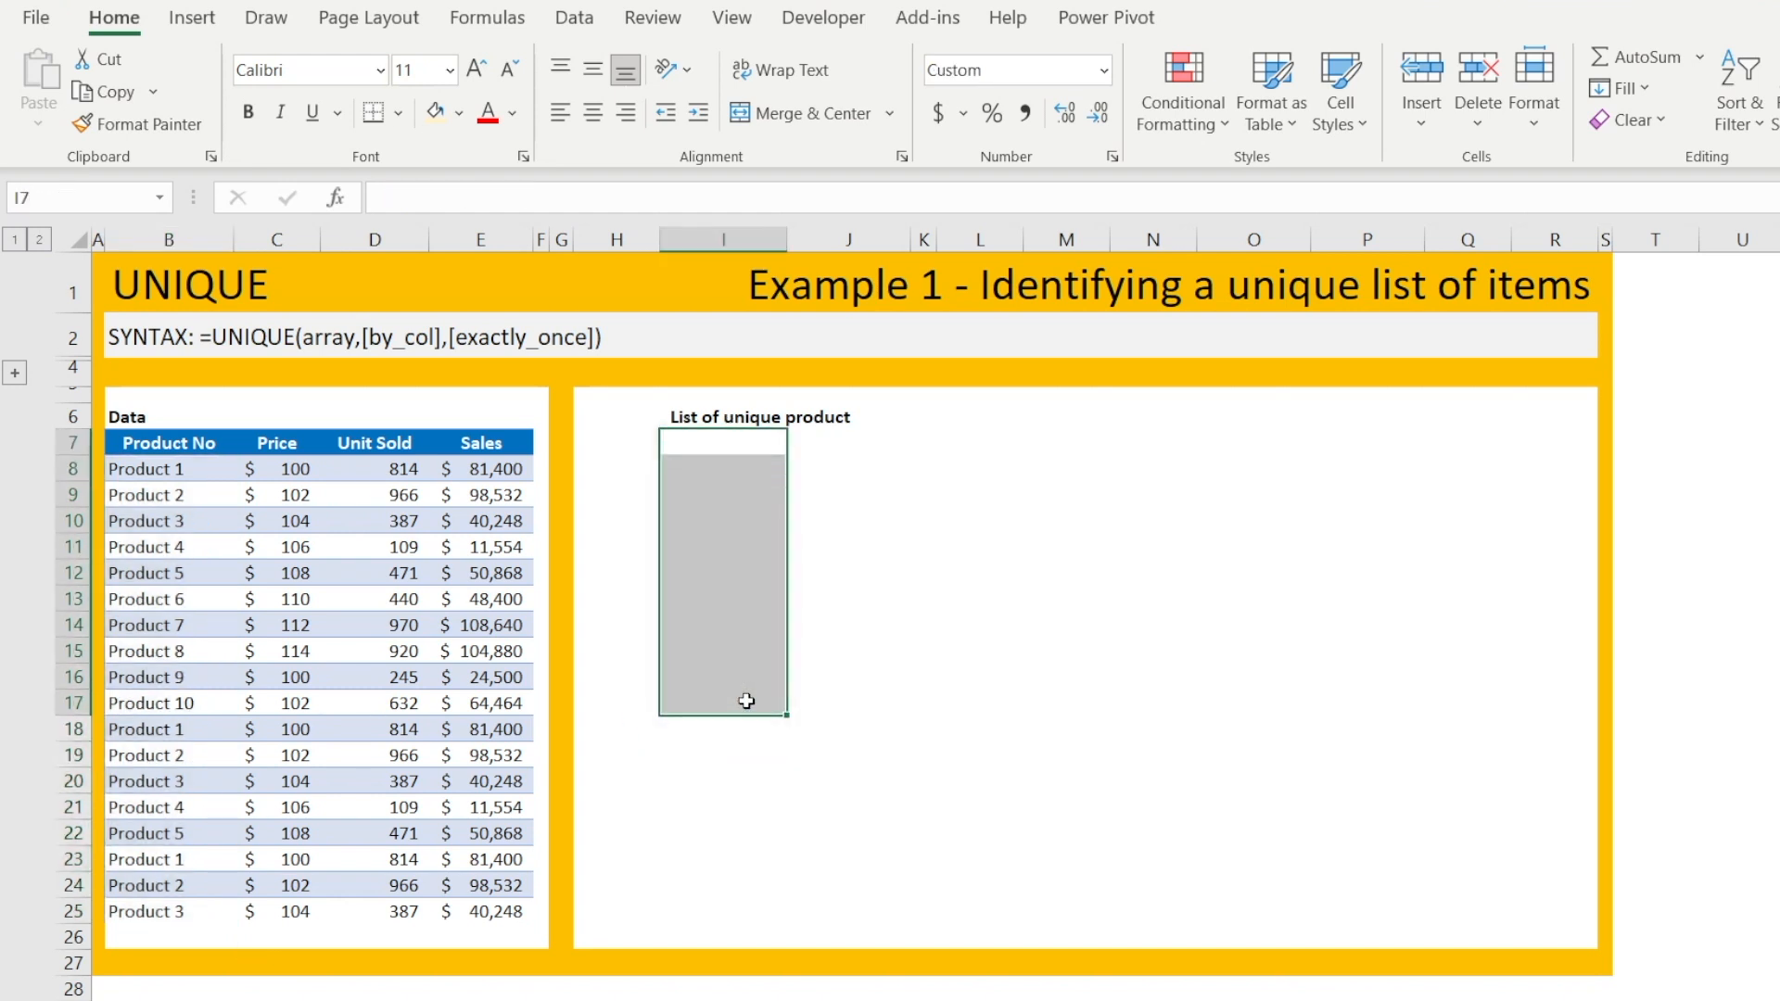
# Enter =UNIQUE(B7:B25) in I7 to list the unique products from the Product No column.
pyautogui.click(713, 442)
pyautogui.write('=uni')
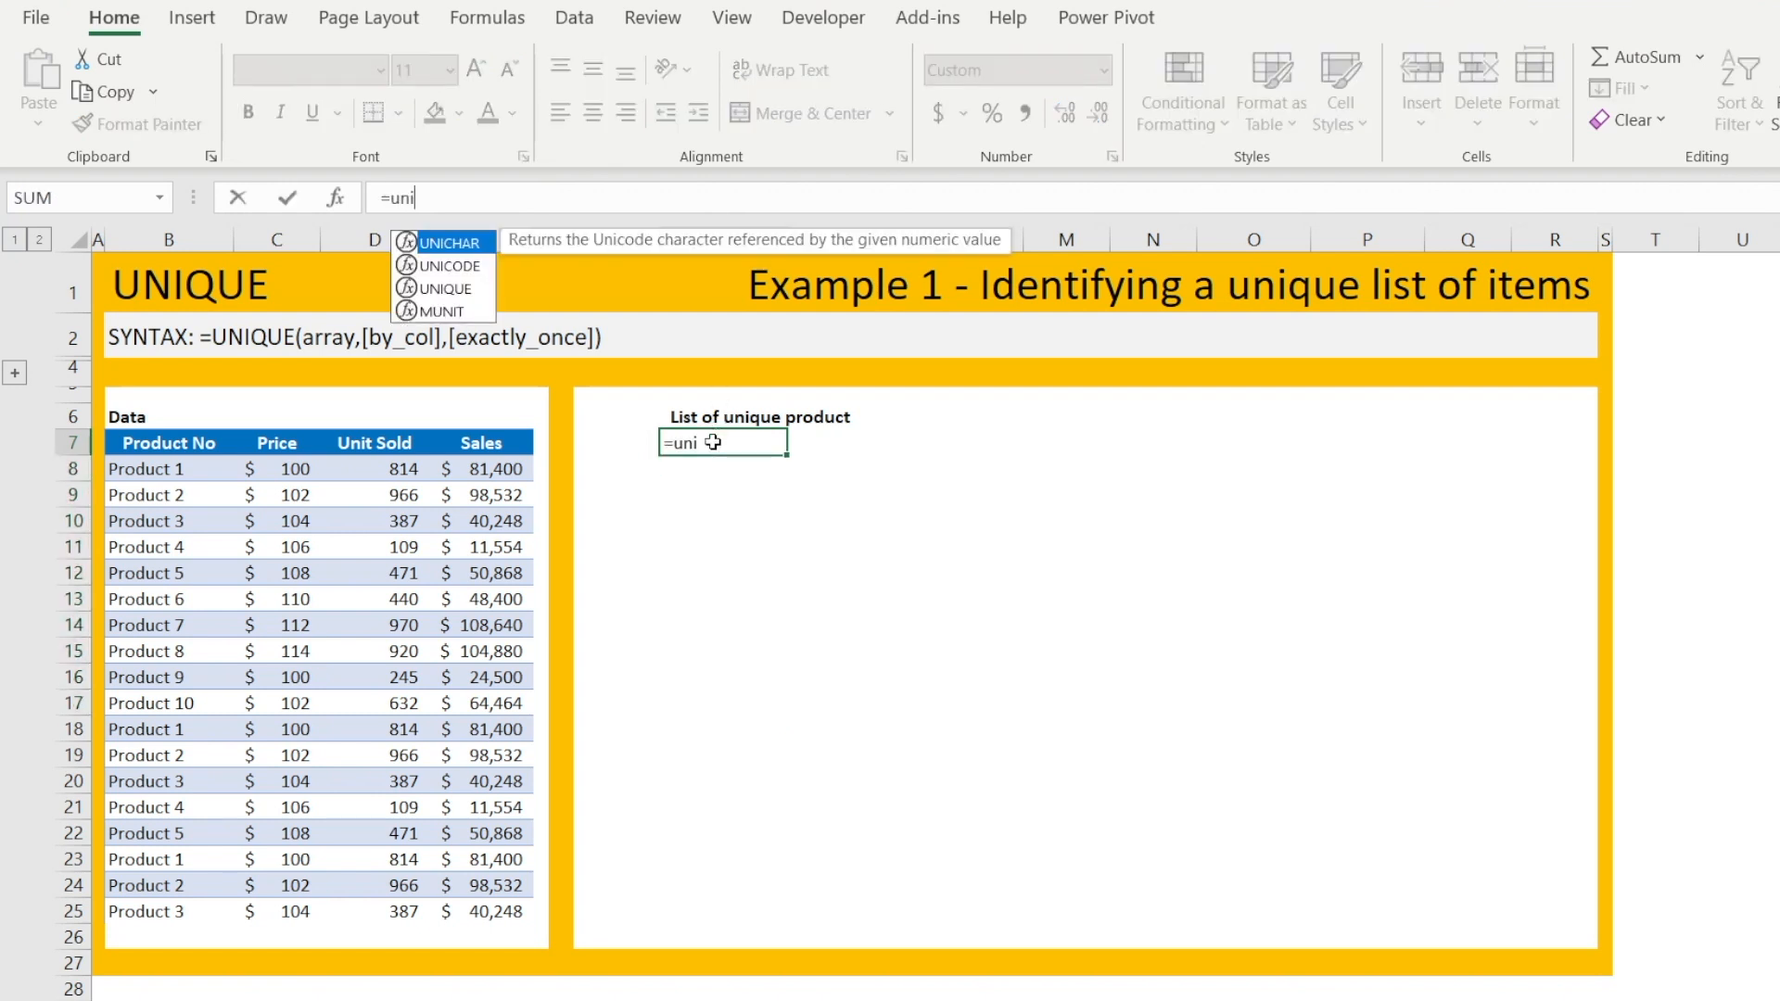
pyautogui.write('que(')
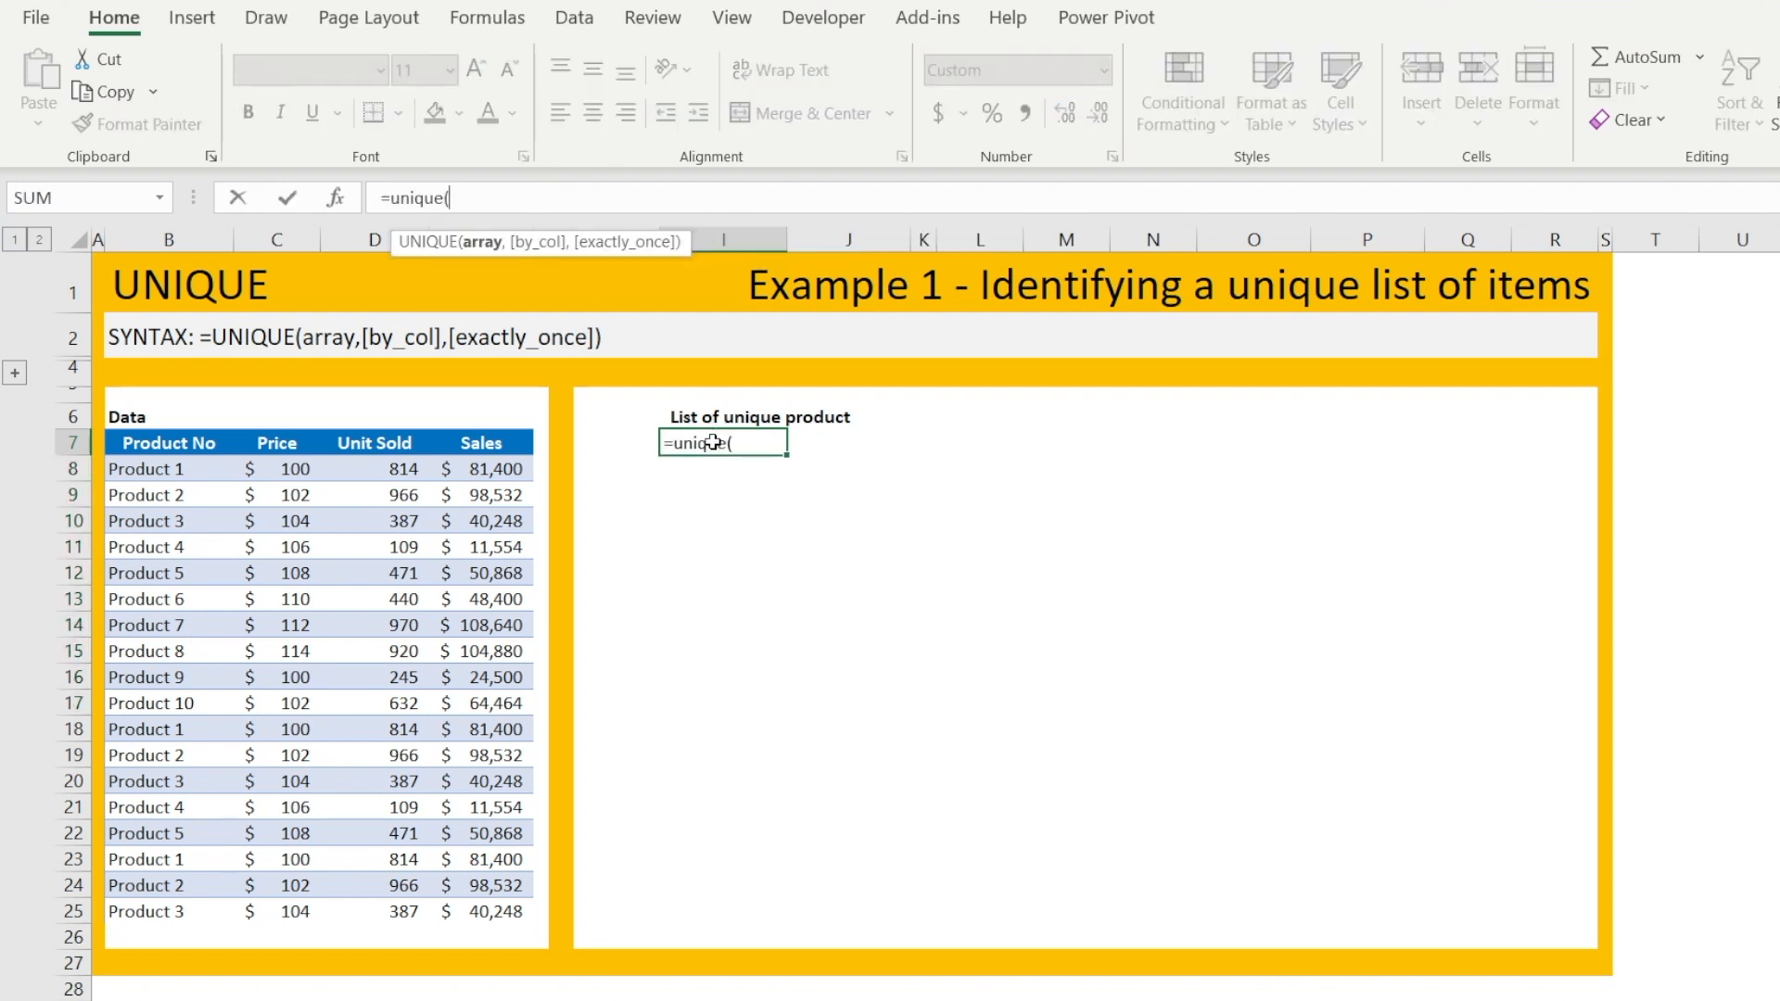
pyautogui.moveTo(160, 441); pyautogui.dragTo(202, 916)
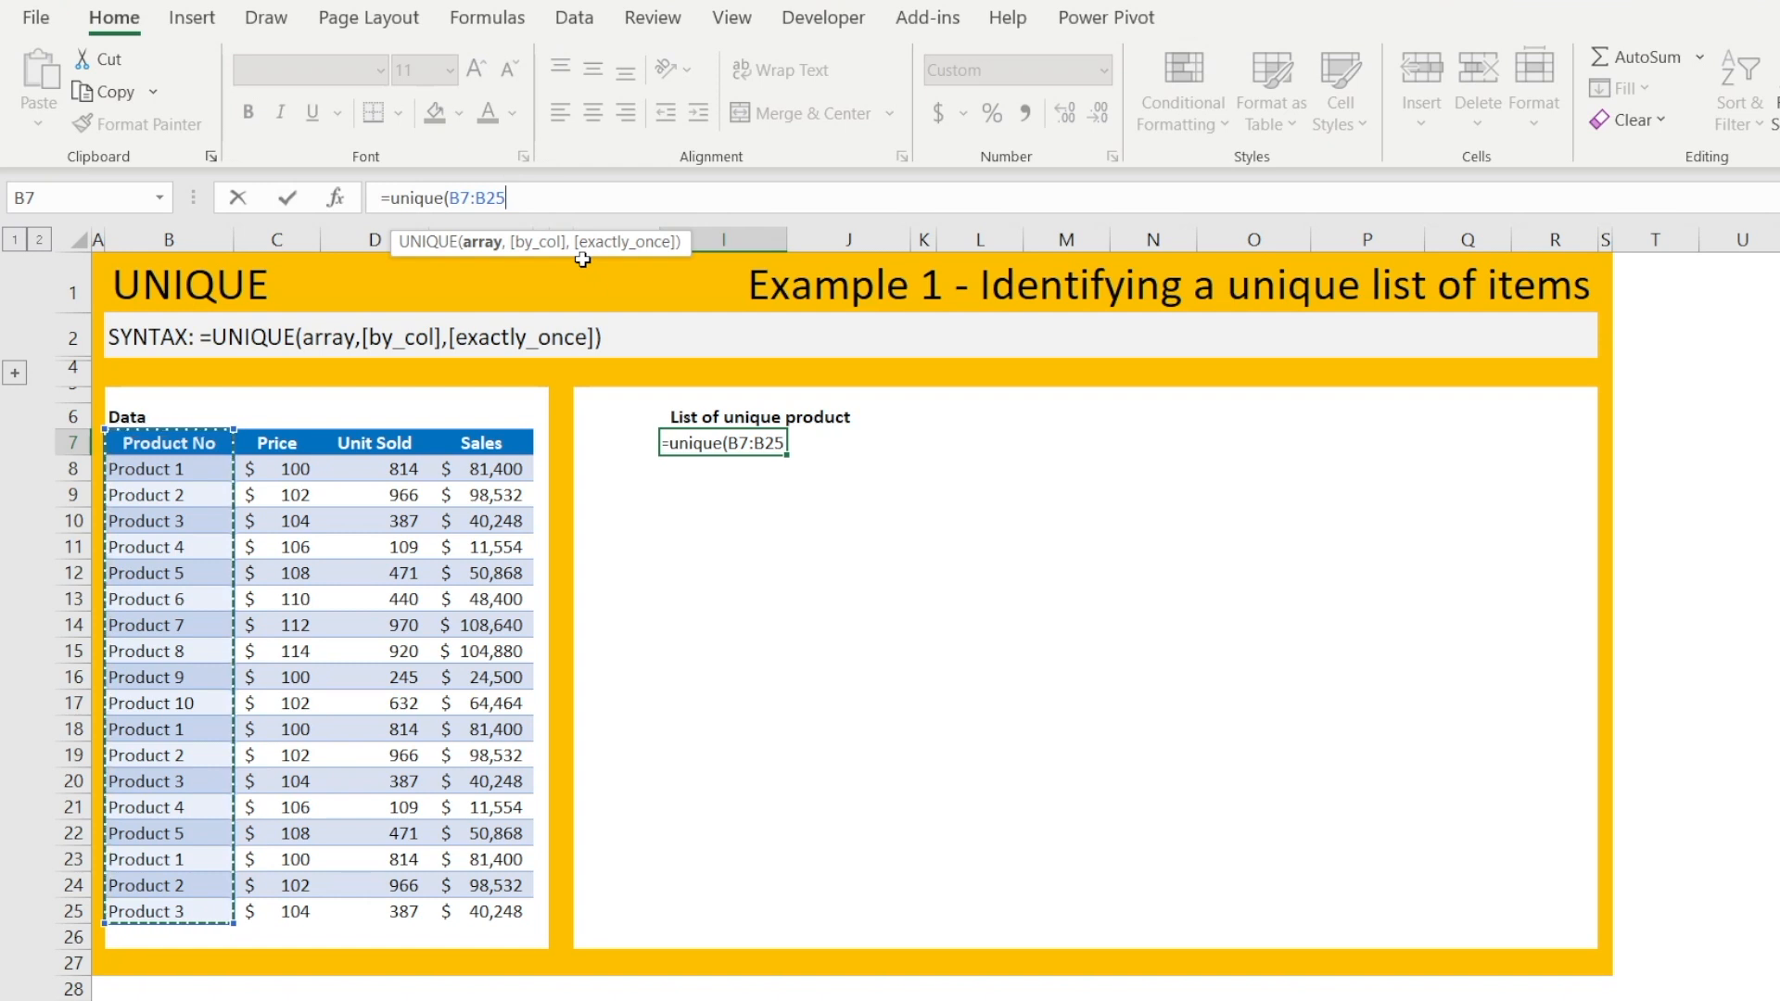
pyautogui.write(')')
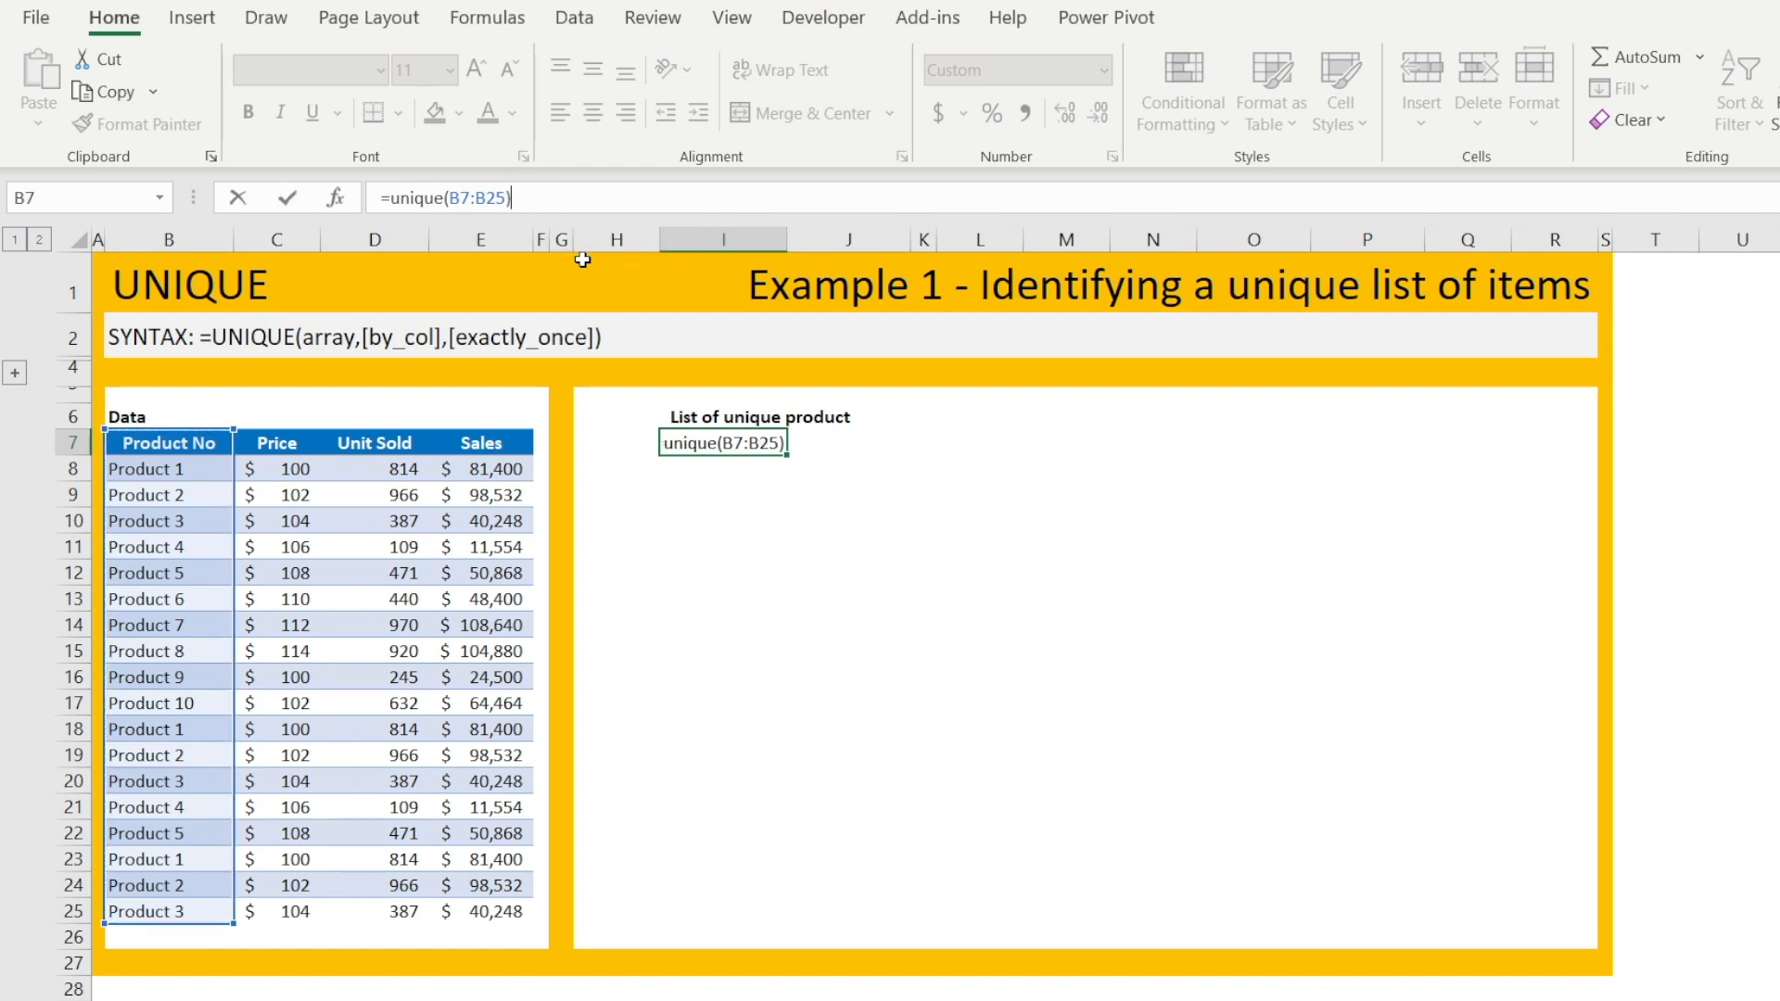
pyautogui.press('Return')
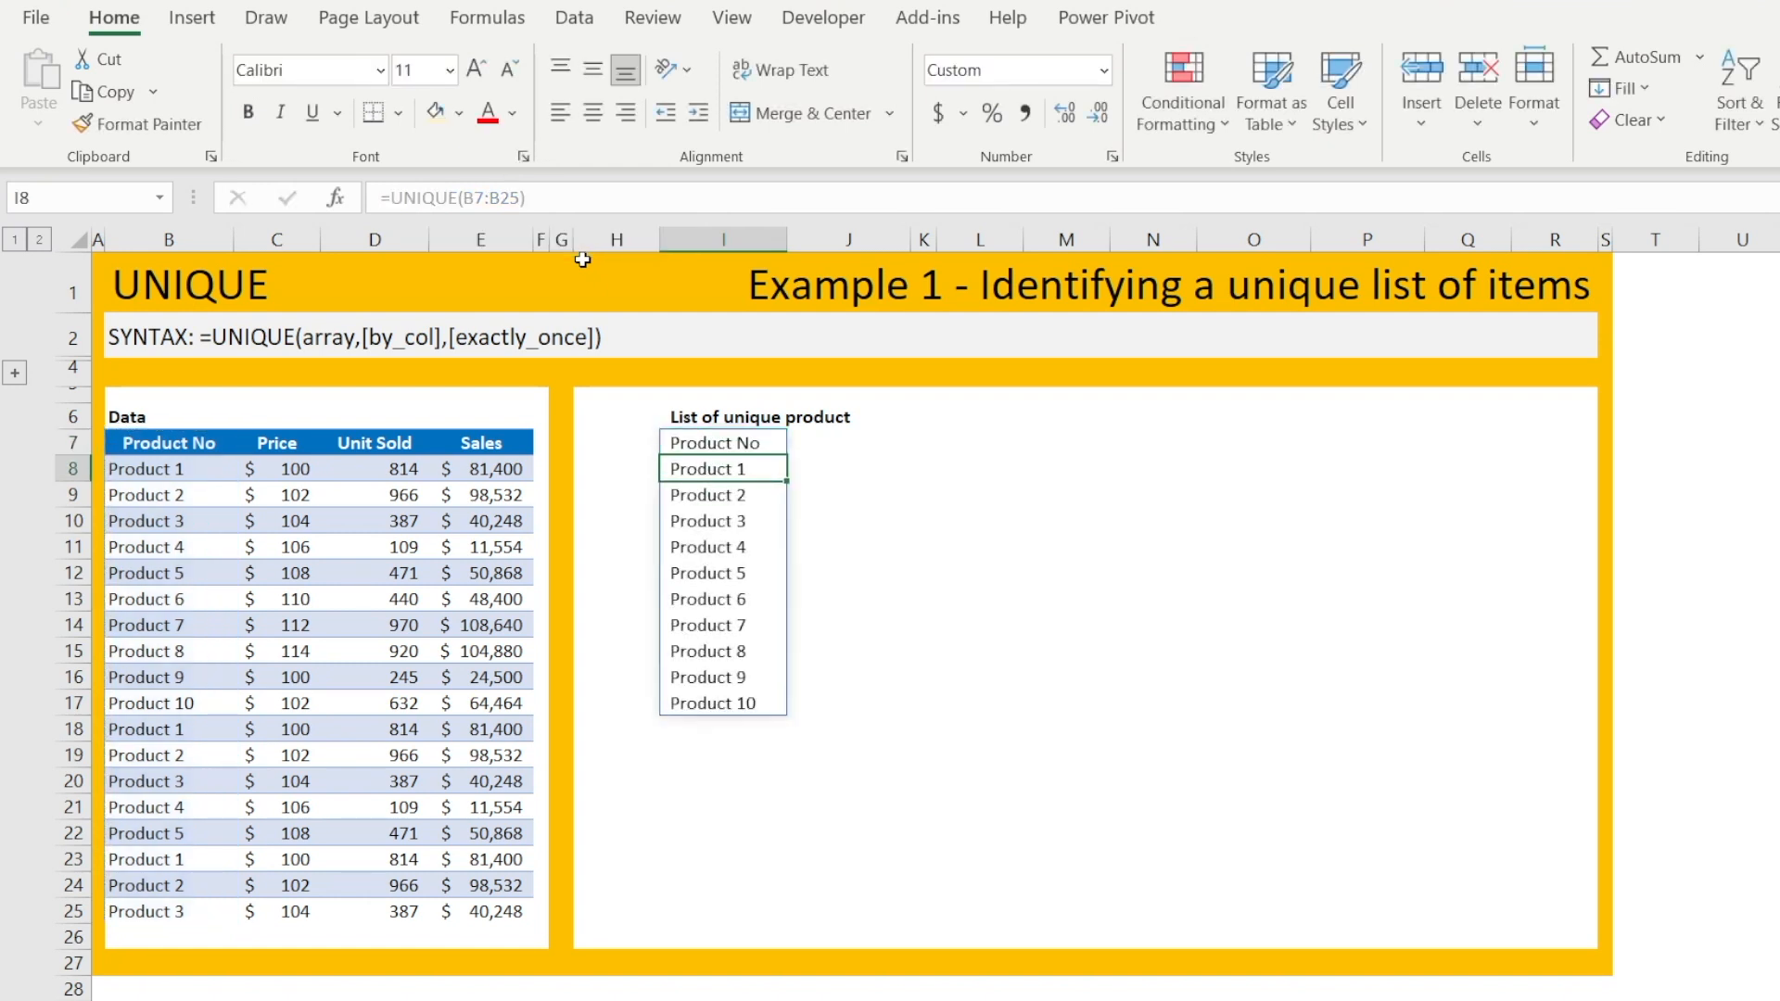
# Examine the UNIQUE formula in I7 and its spilled list against the source data table and referenced Product No range.
pyautogui.press('Up')
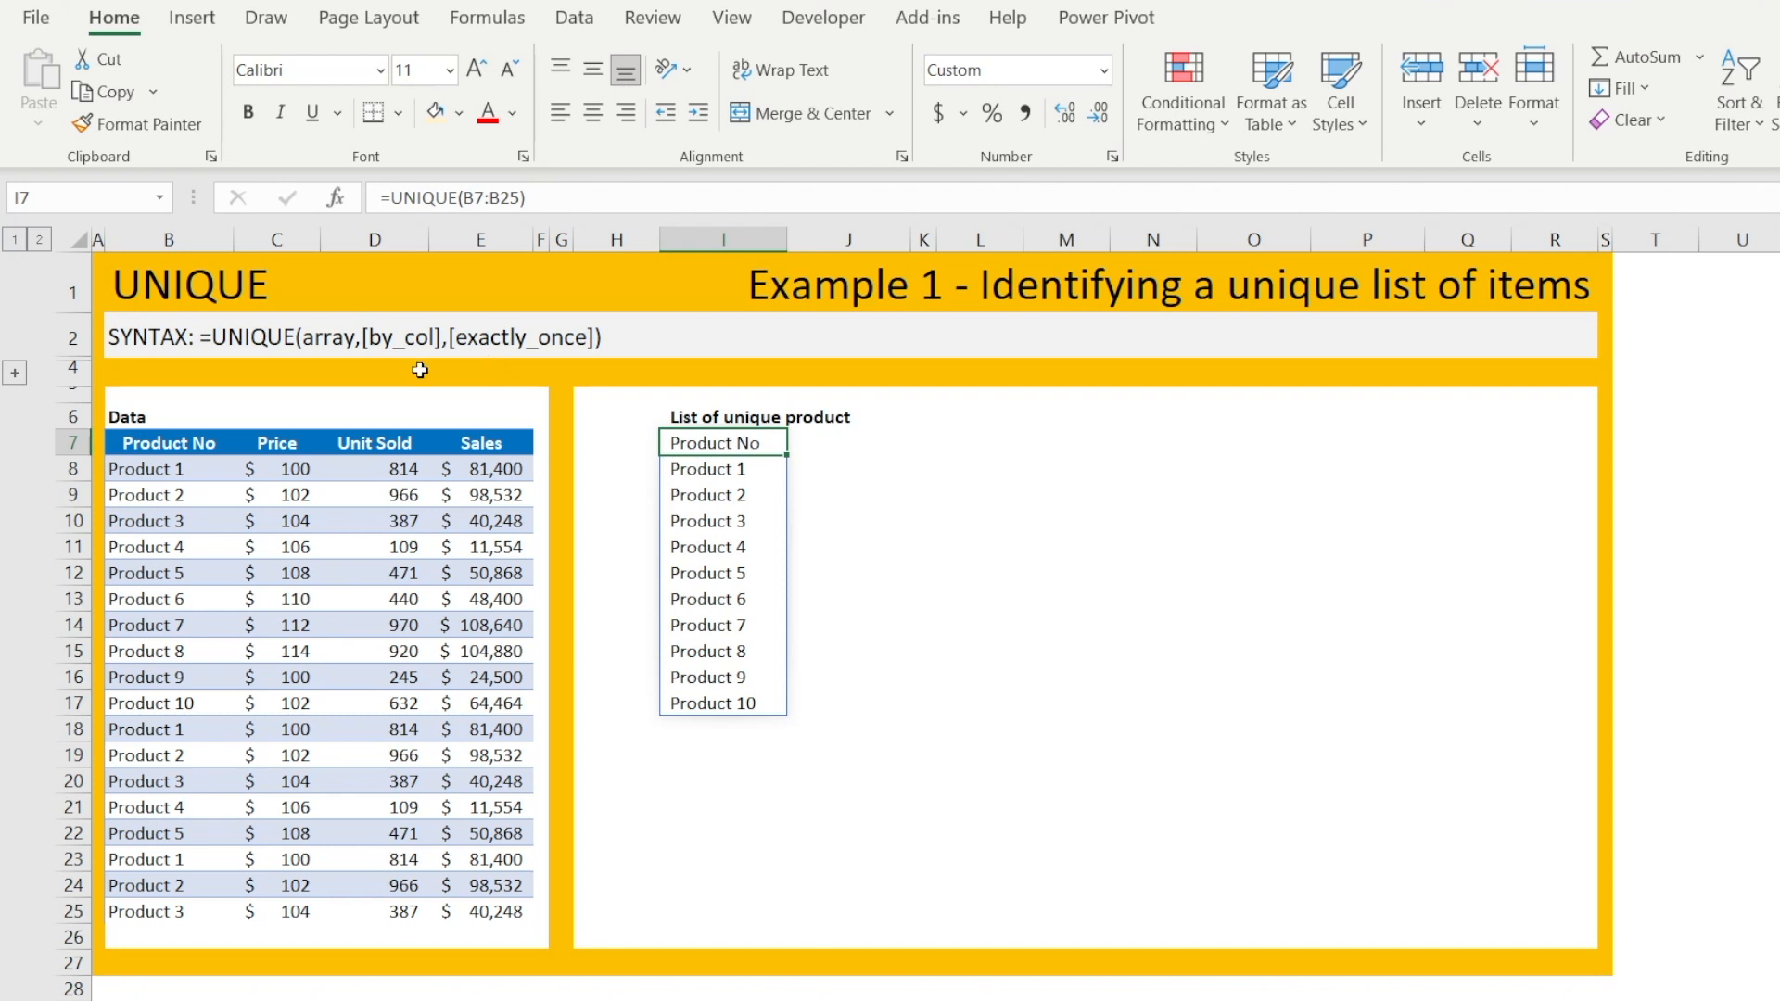
pyautogui.moveTo(165, 469); pyautogui.dragTo(452, 907)
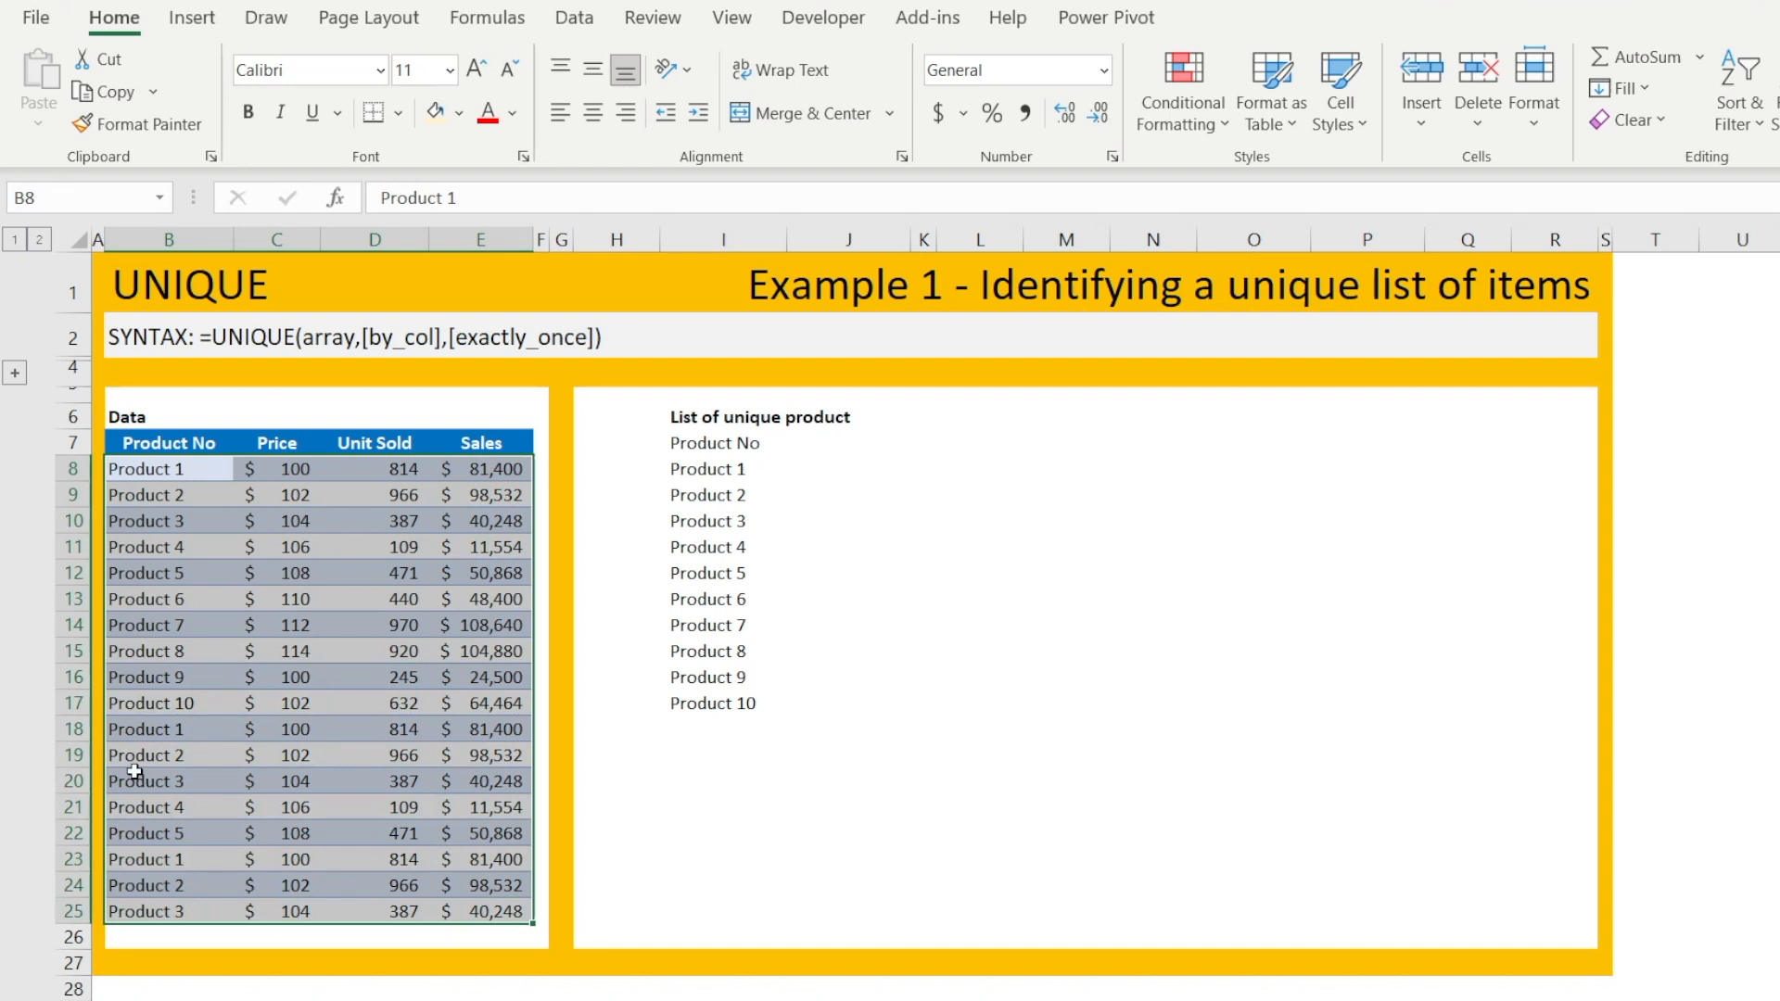
pyautogui.click(455, 388)
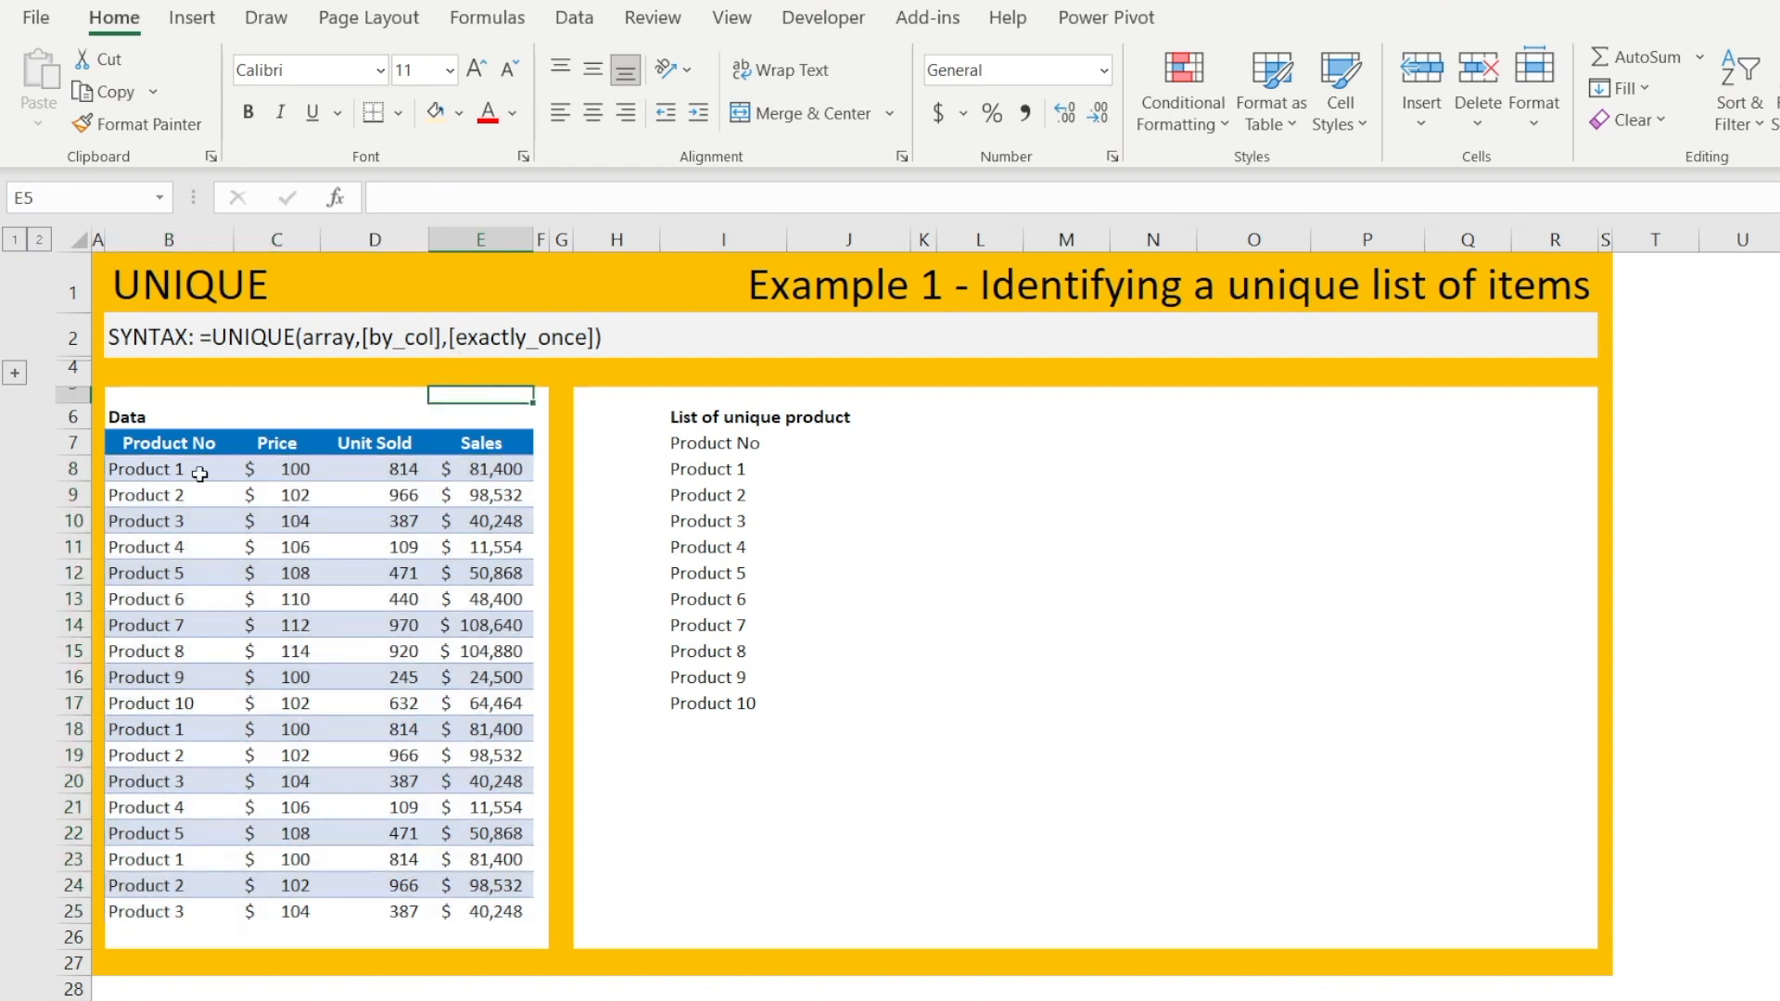
pyautogui.moveTo(170, 442); pyautogui.dragTo(203, 922)
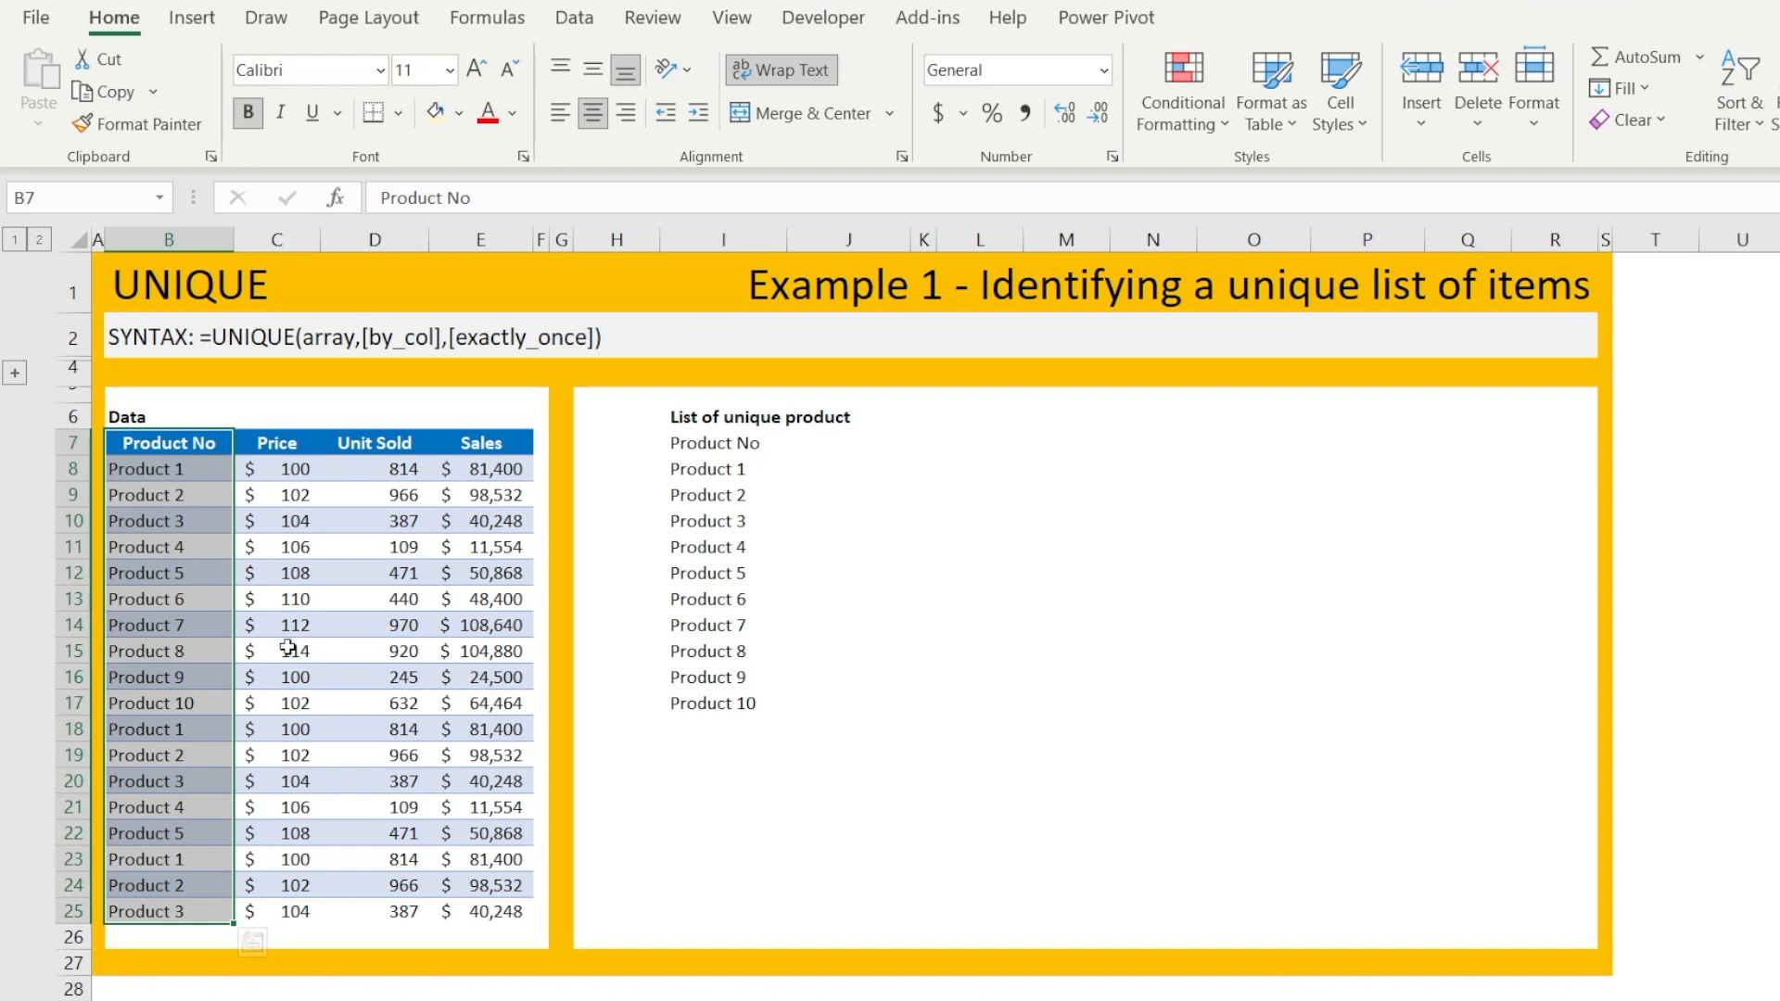
pyautogui.click(697, 520)
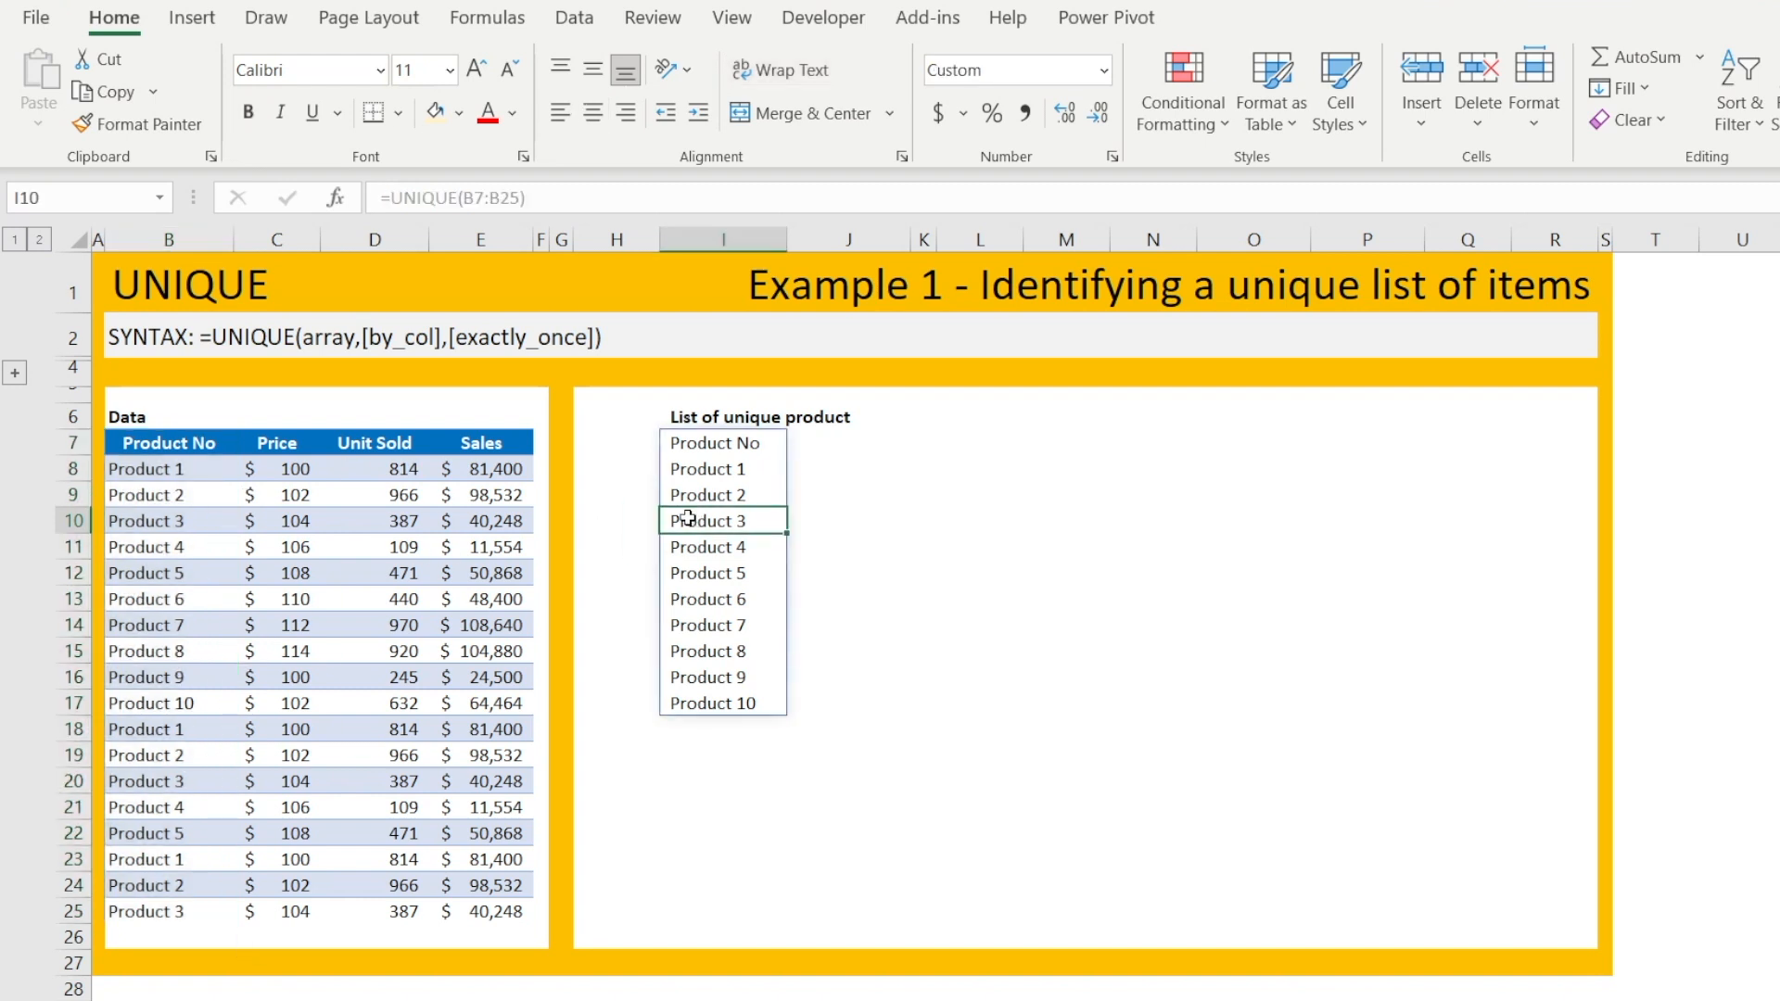
pyautogui.click(747, 443)
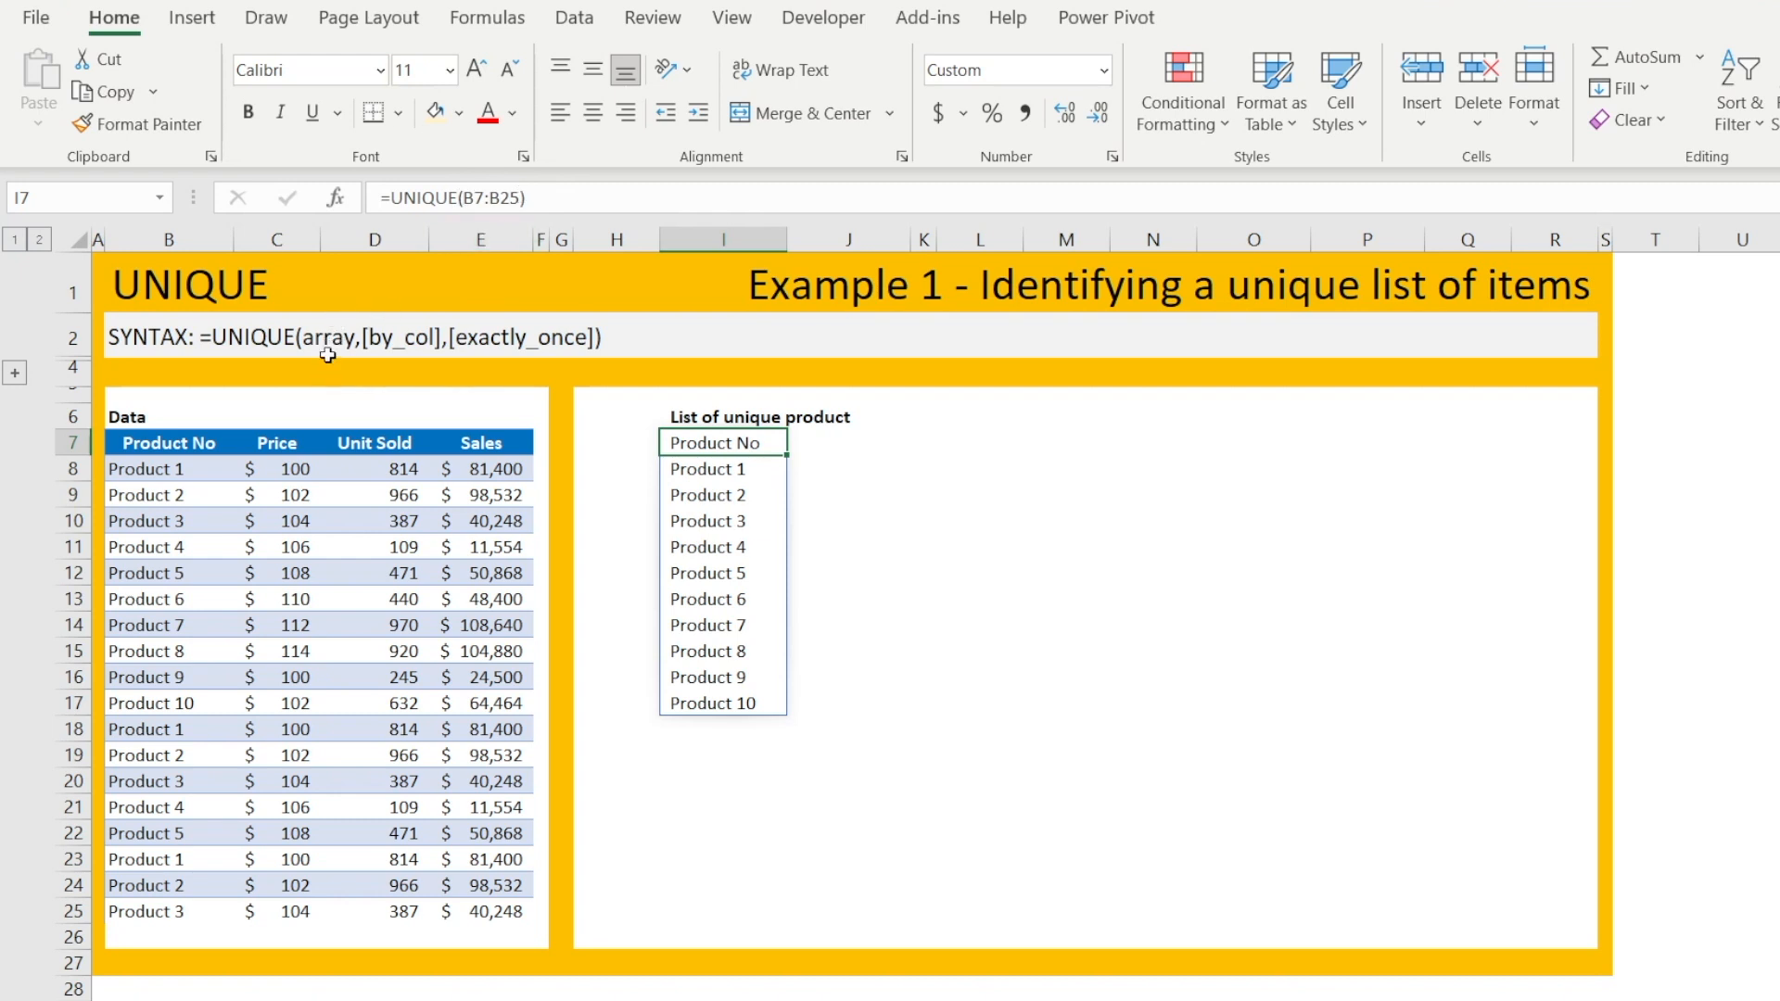
pyautogui.click(896, 605)
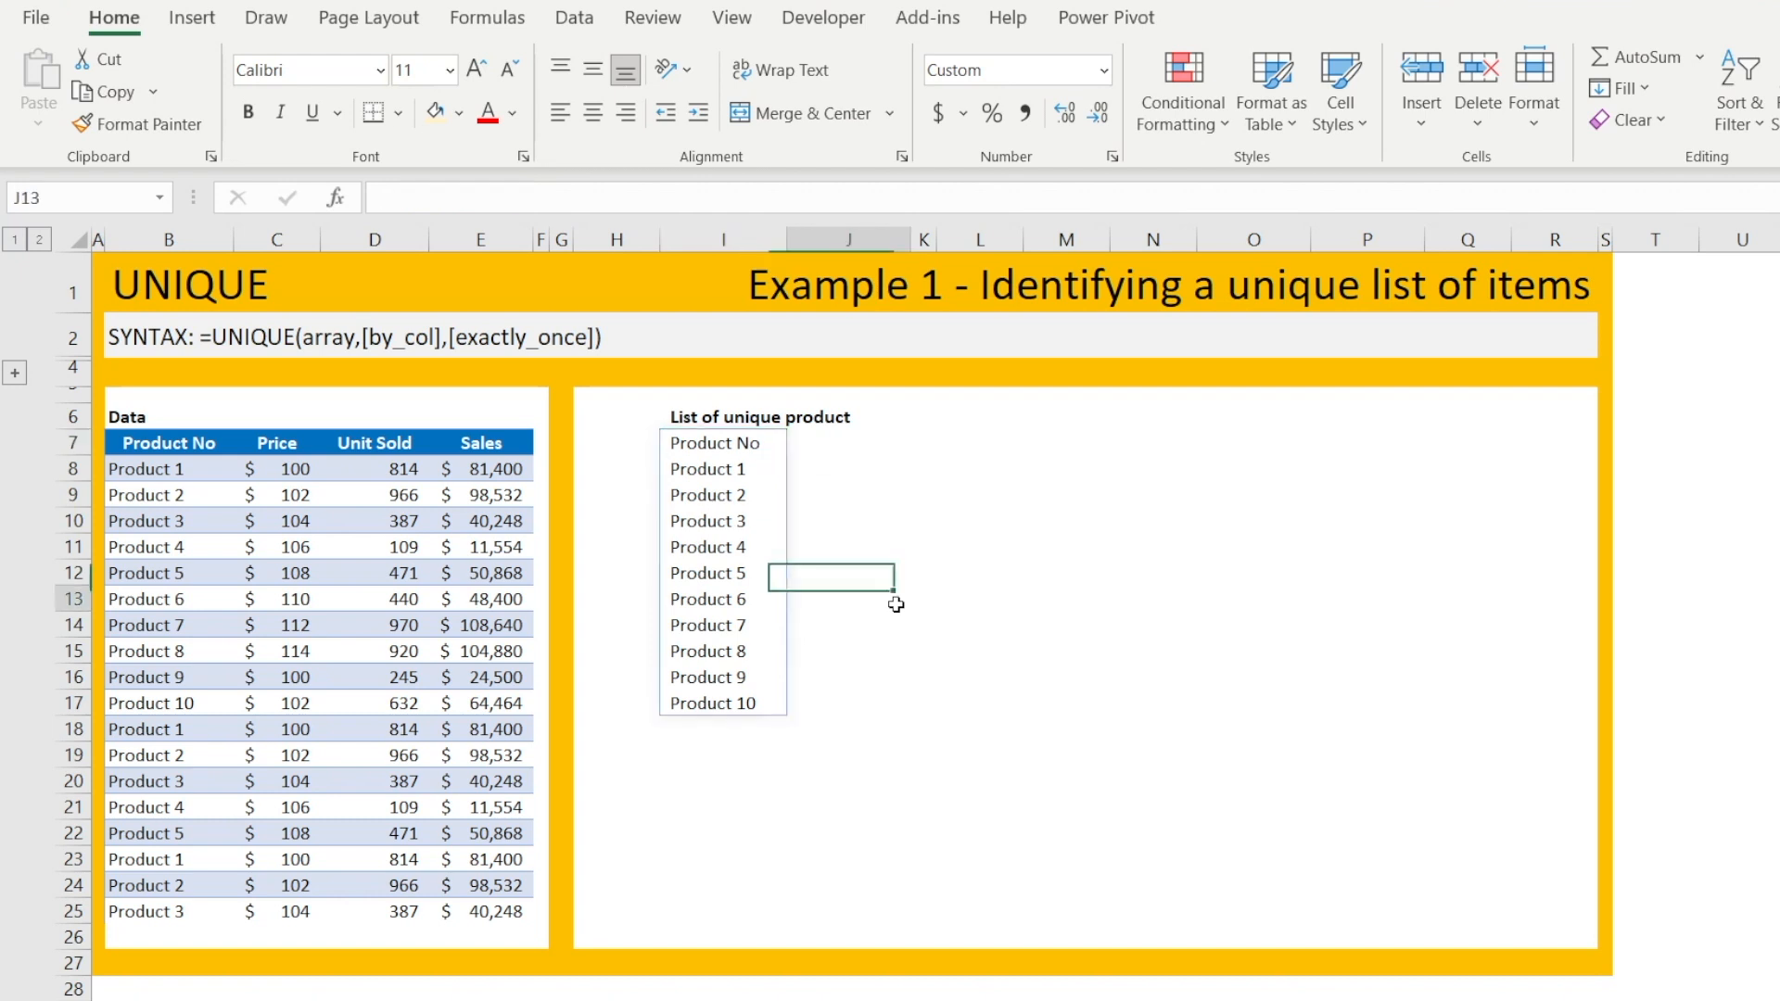
pyautogui.click(728, 446)
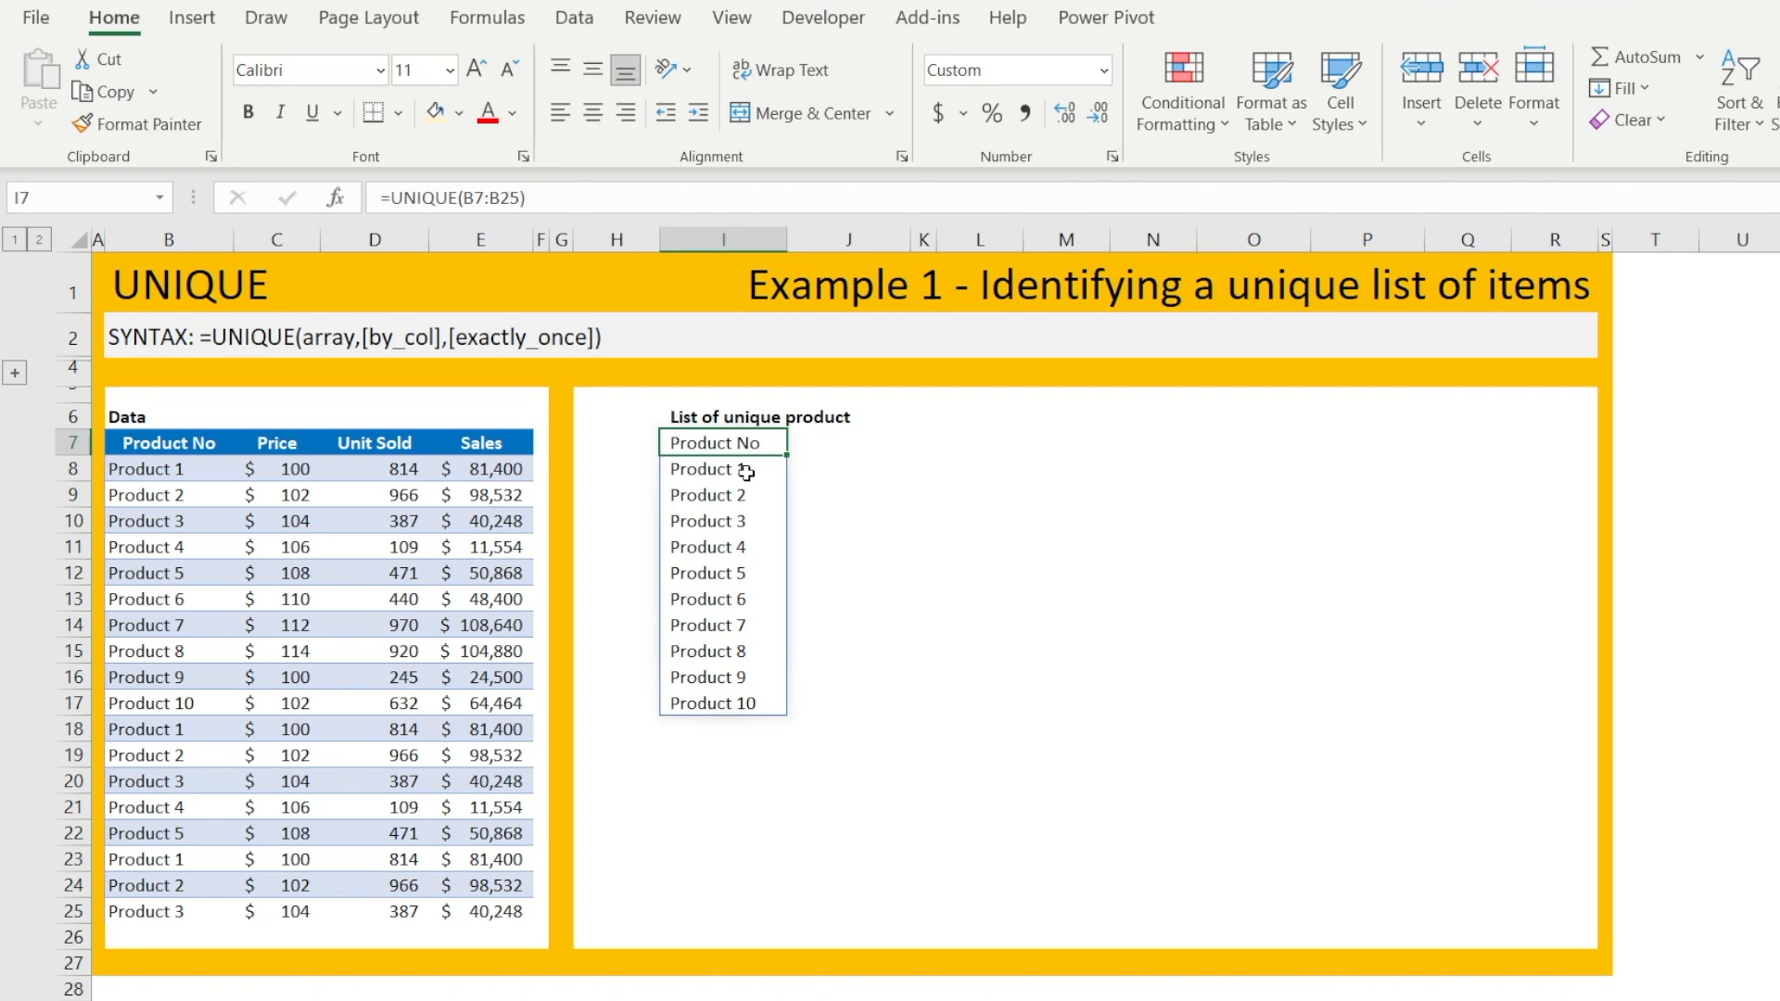
pyautogui.press('F2')
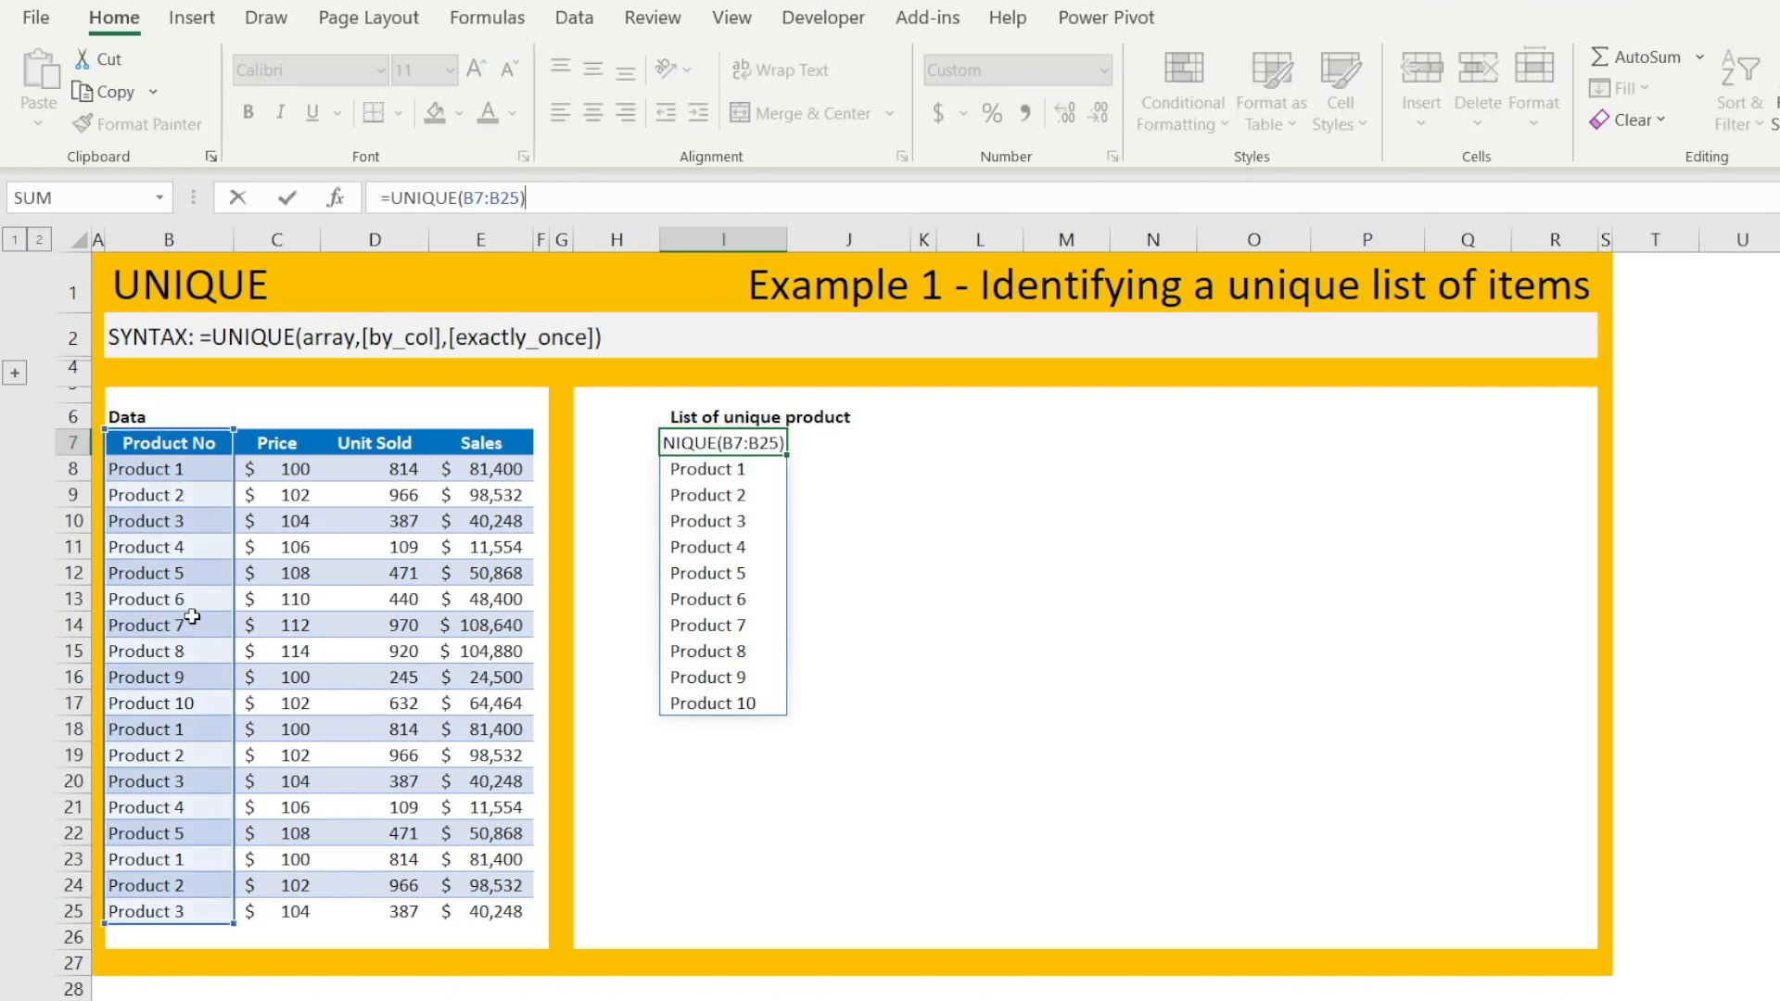
pyautogui.press('Escape')
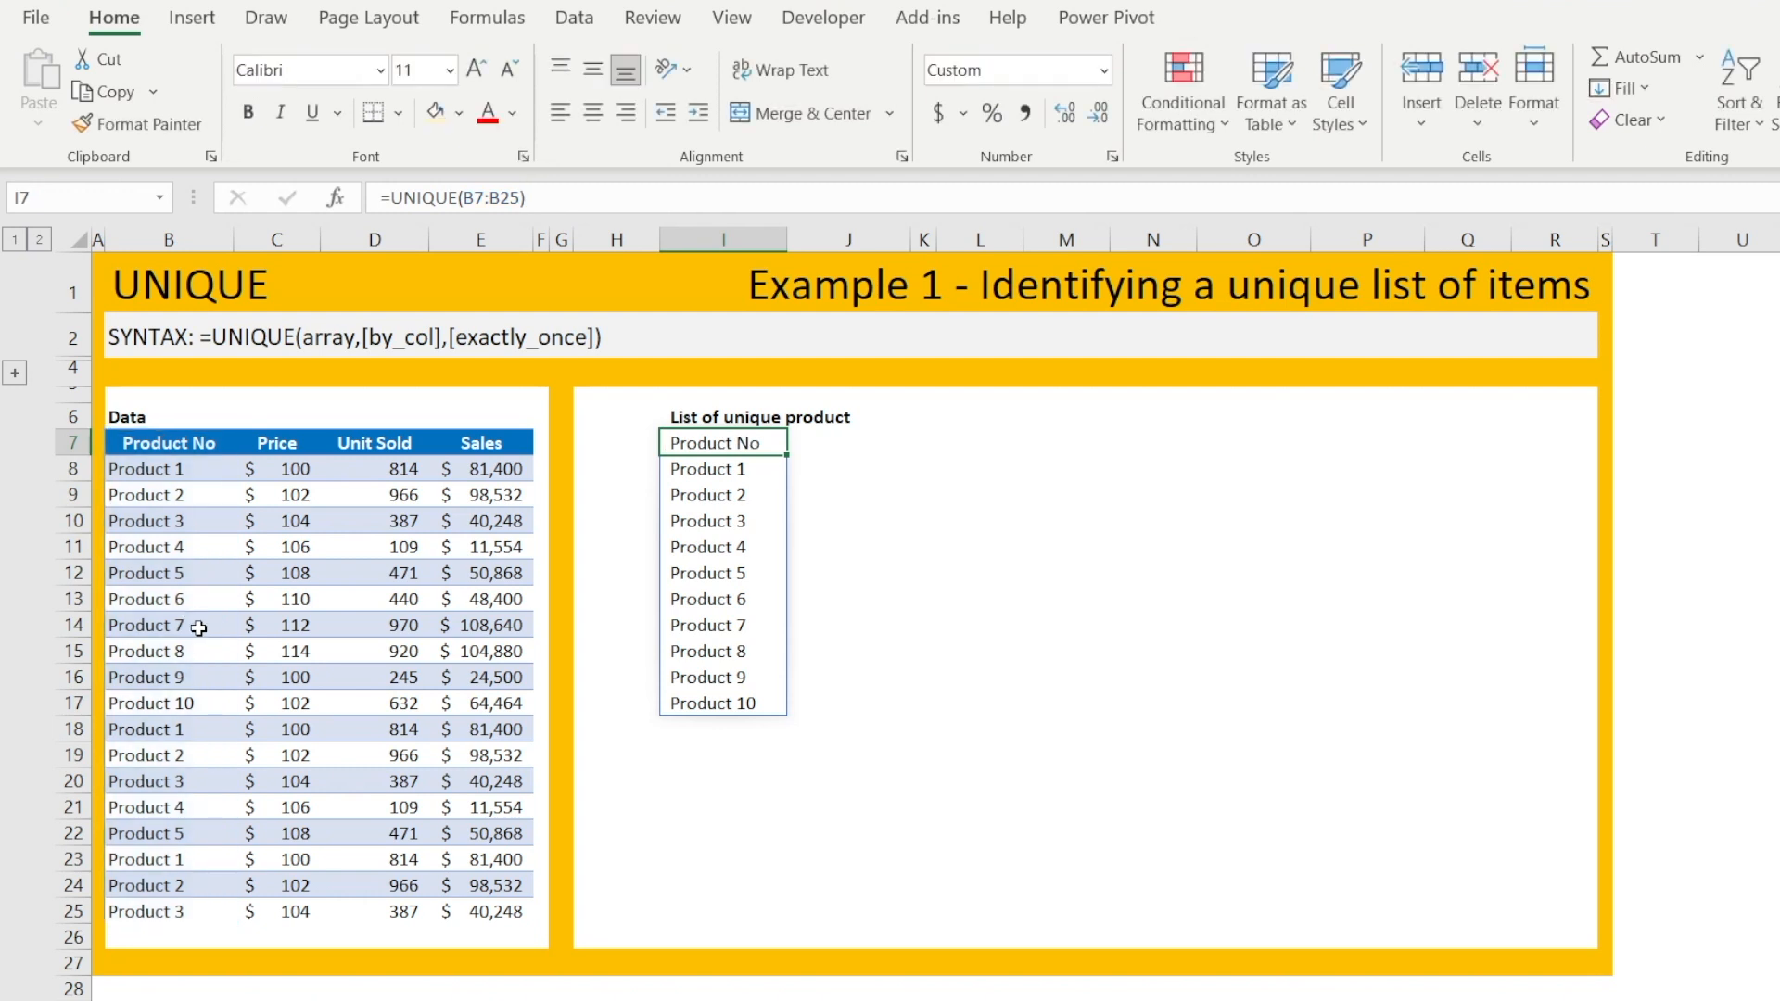
# Change the product name in B18 to Product 11 to test the unique list.
pyautogui.click(163, 730)
pyautogui.write('Product ')
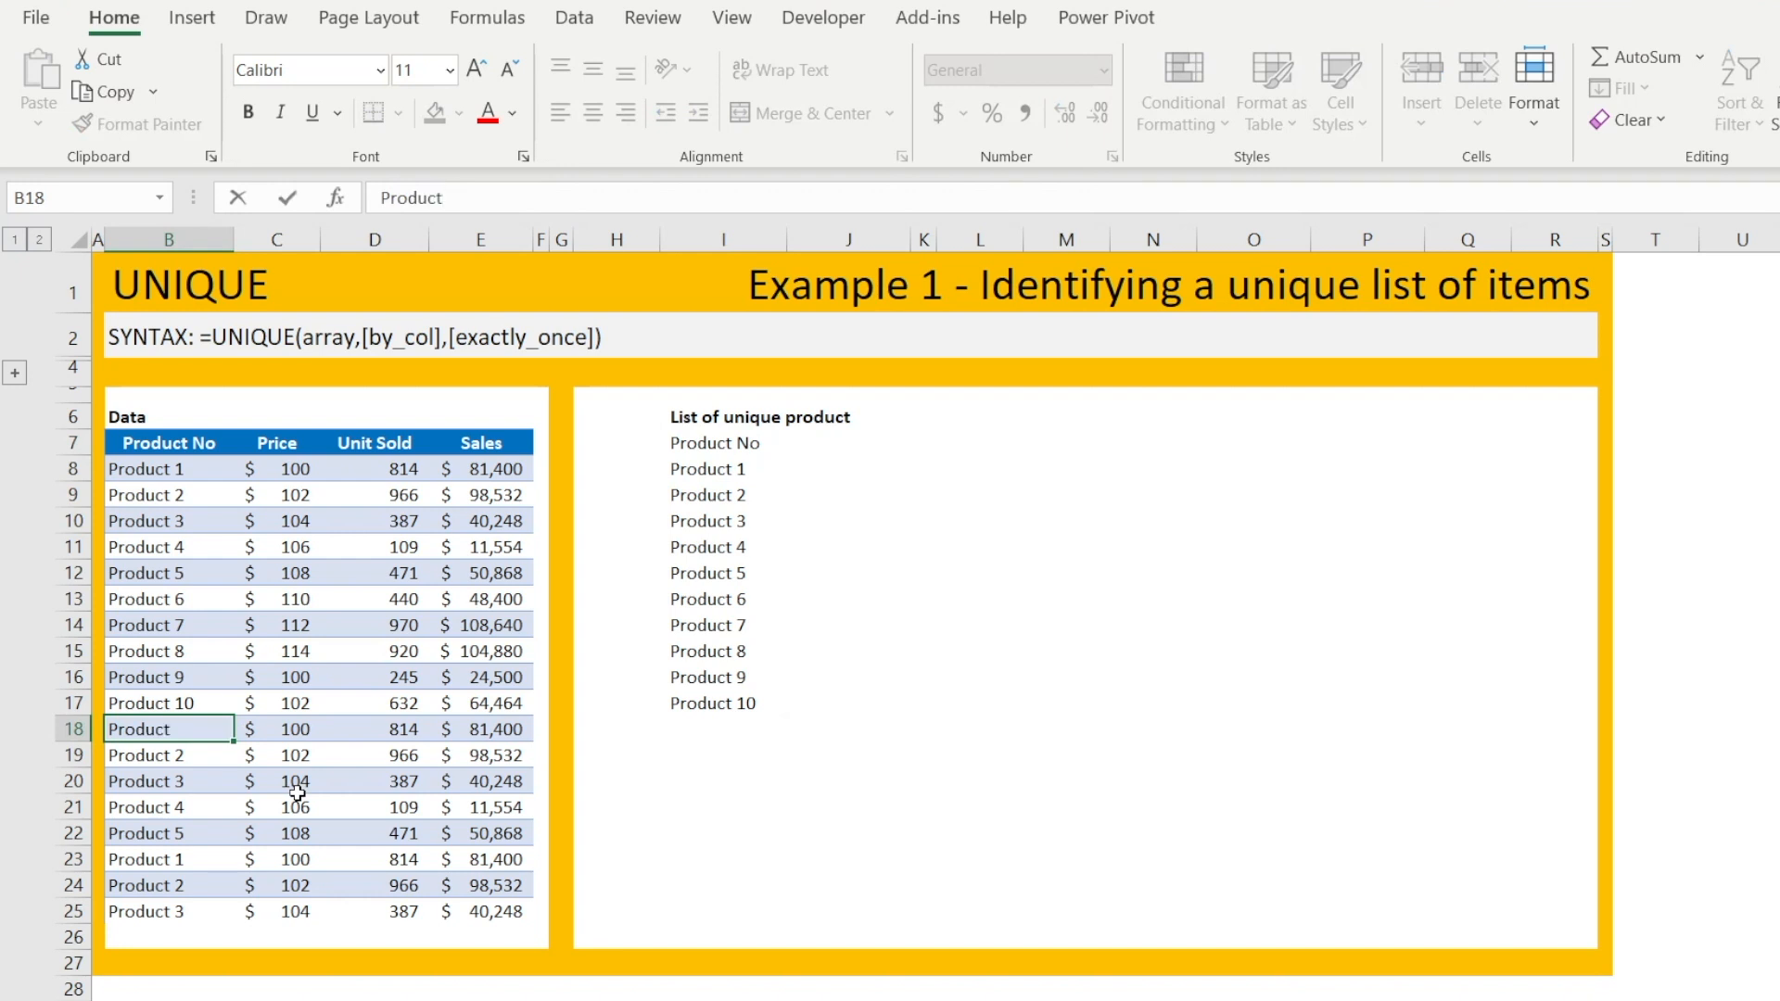
pyautogui.write('11')
pyautogui.press('Return')
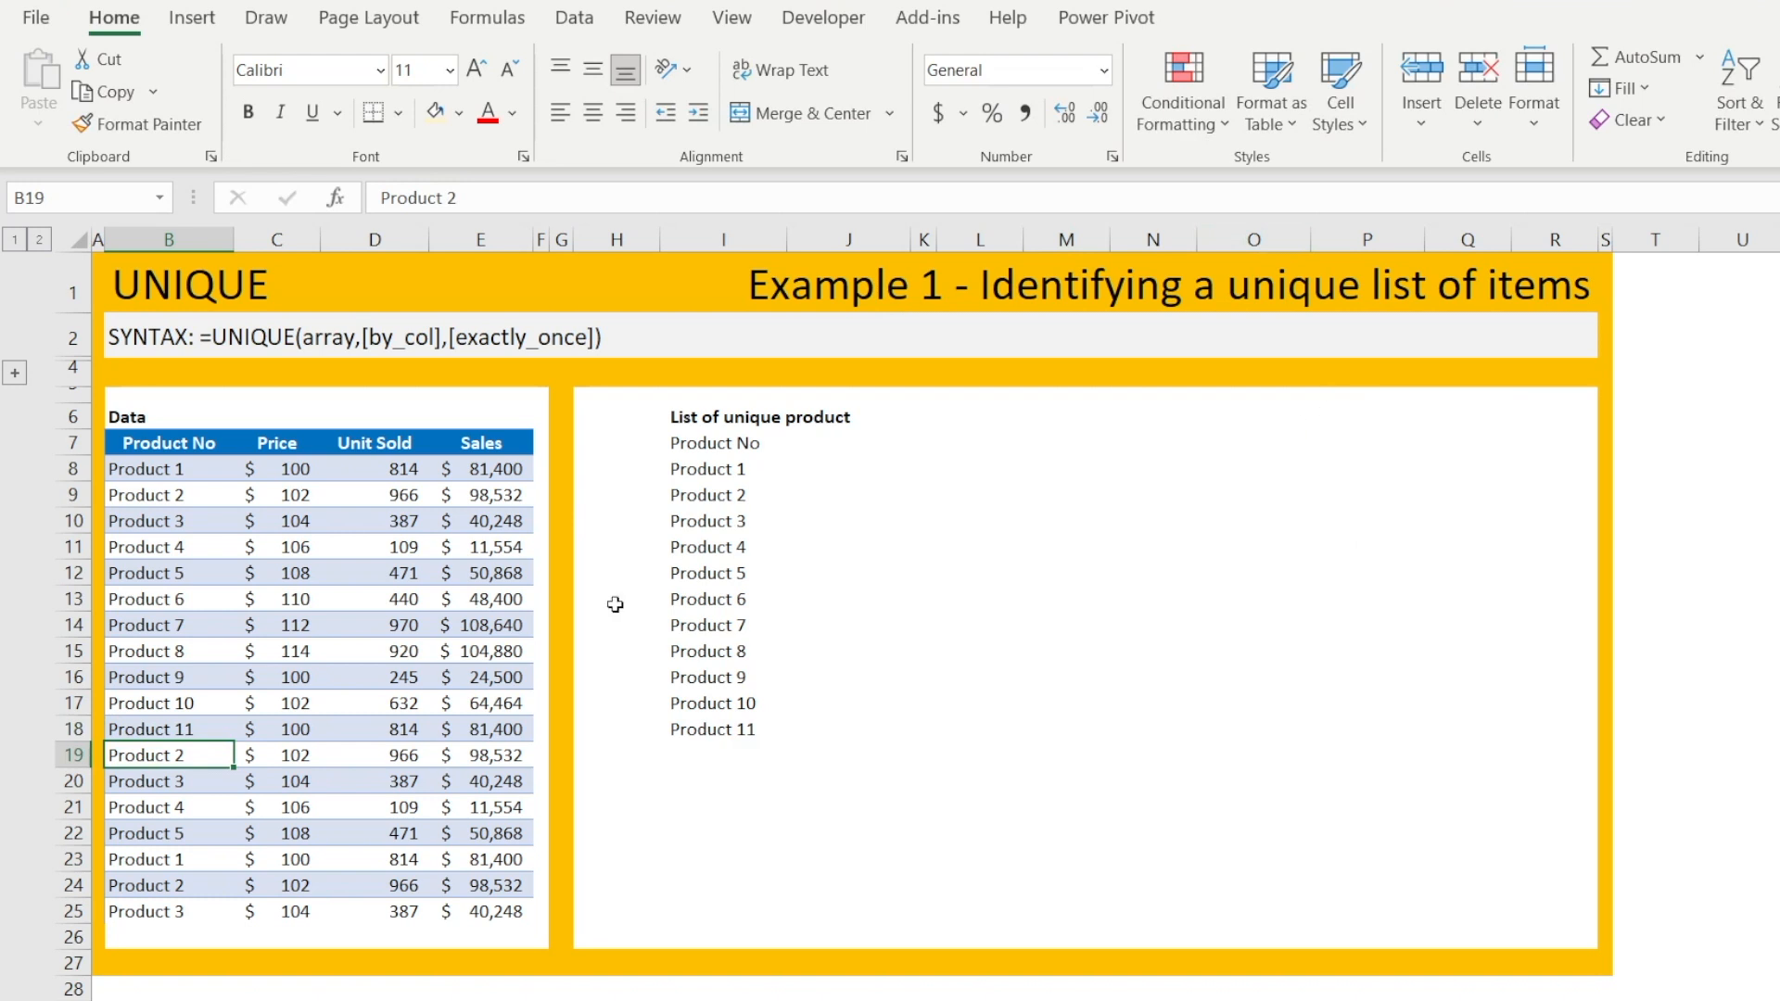
pyautogui.click(714, 756)
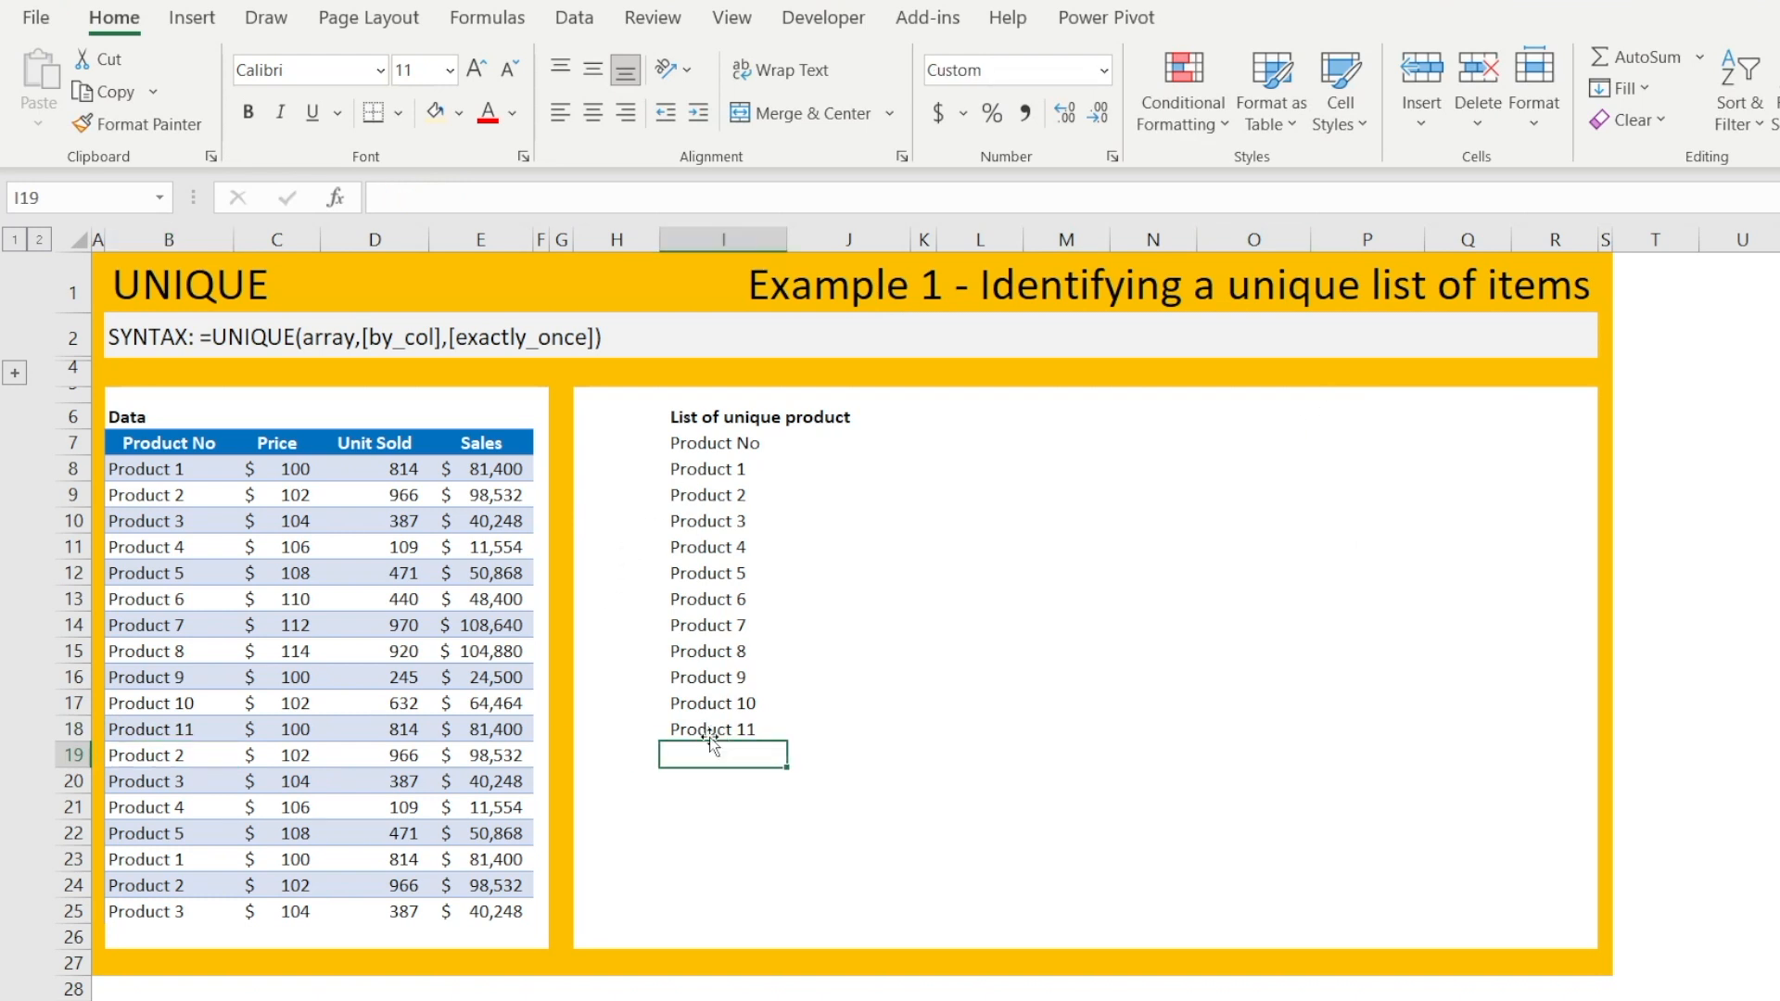
# Change the product name in B19 to Product 12.
pyautogui.click(160, 753)
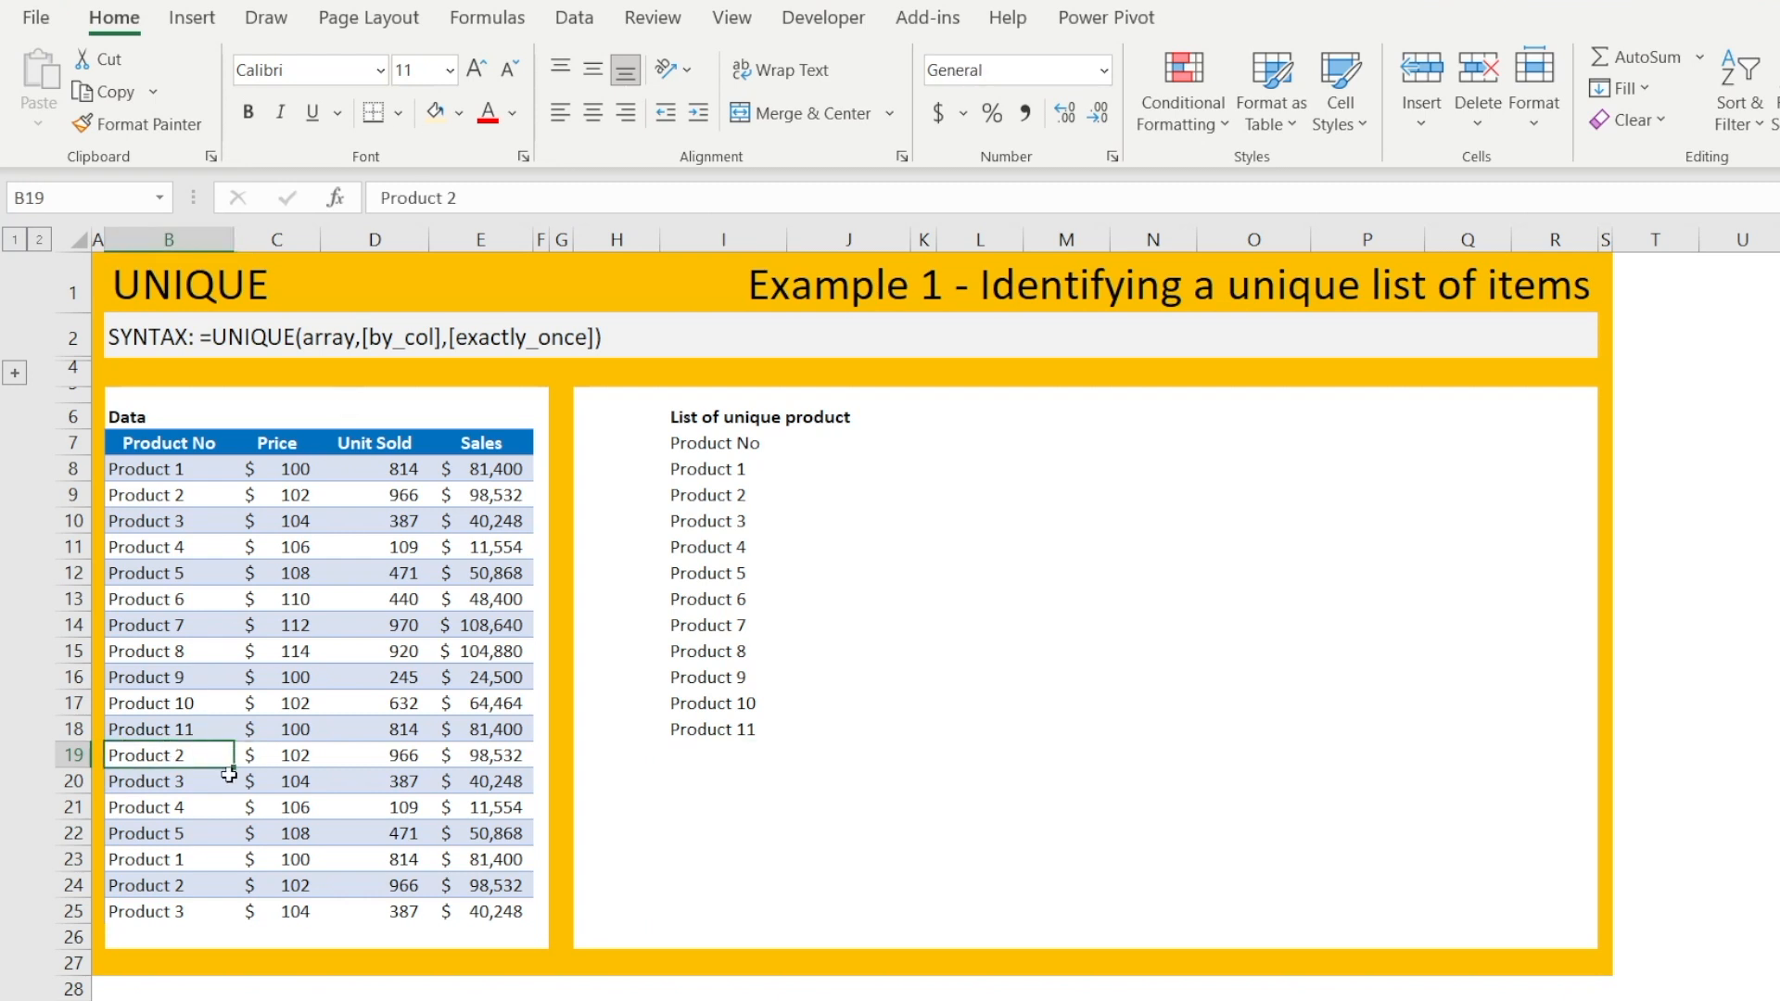
pyautogui.click(455, 198)
pyautogui.write('1')
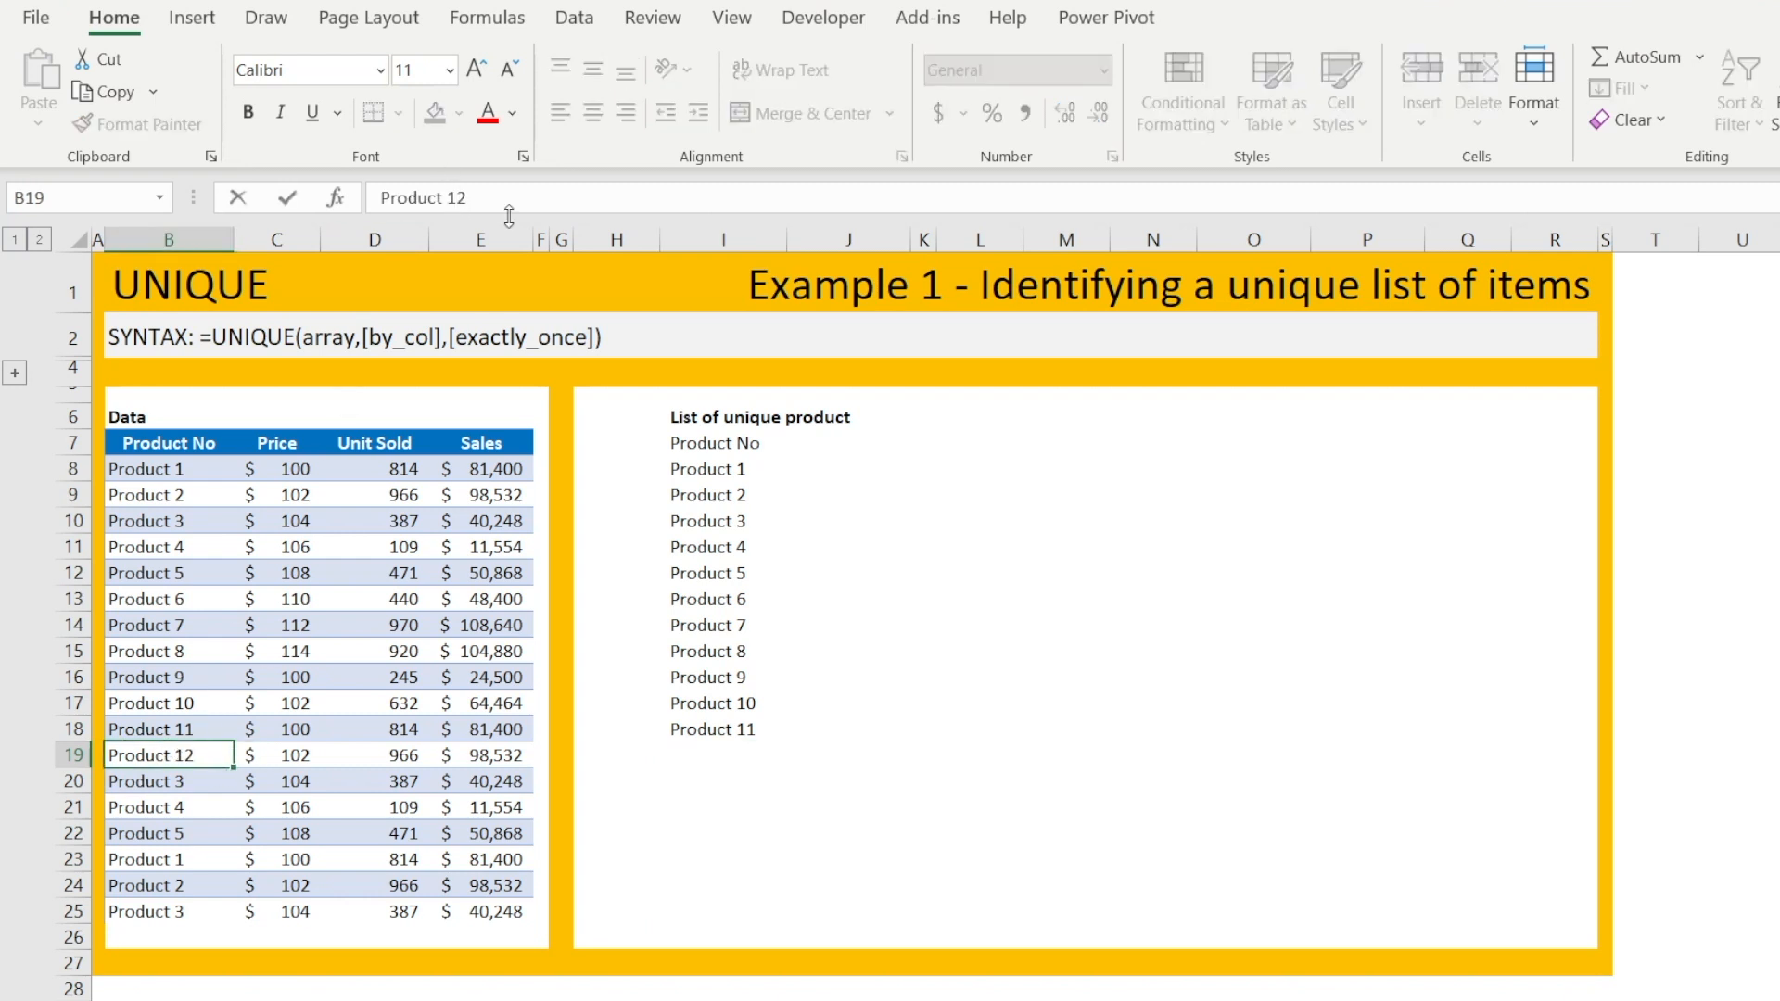
pyautogui.press('Return')
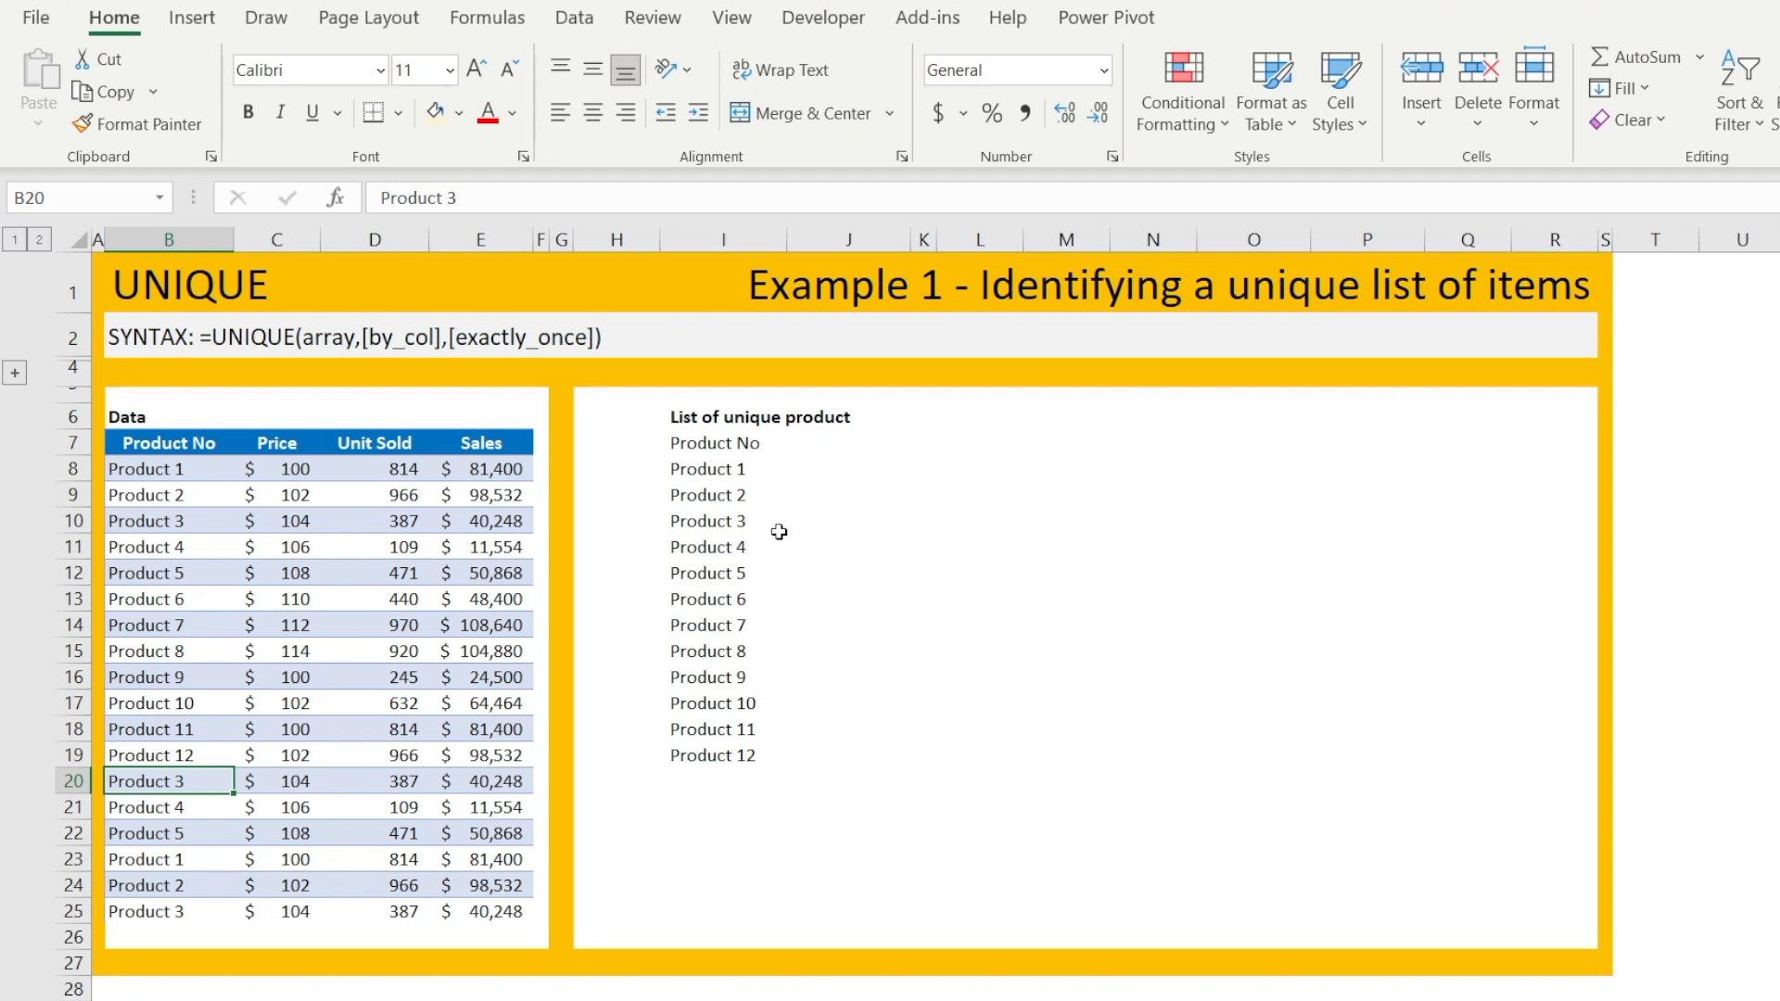
pyautogui.click(770, 660)
pyautogui.click(947, 671)
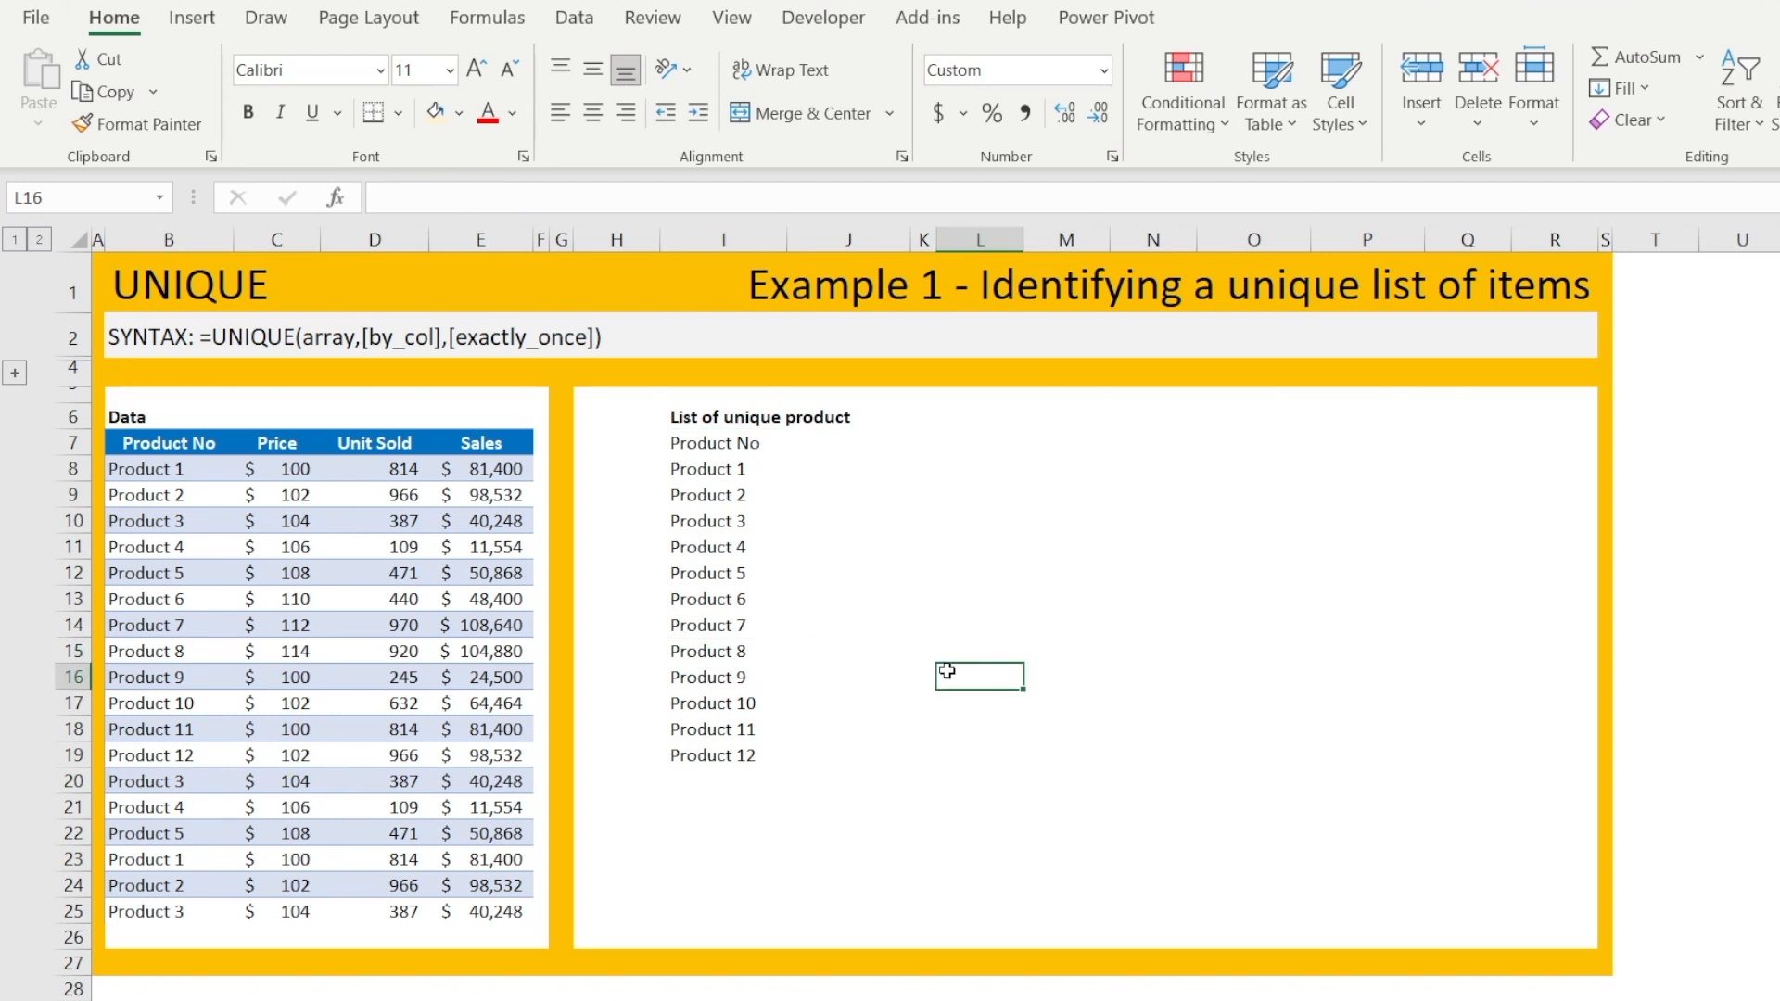
# On the Example 2 worksheet, enter =UNIQUE(B7:C15) in I7 to list the unique product and price combinations.
pyautogui.hotkey('ctrl', 'pagedown')
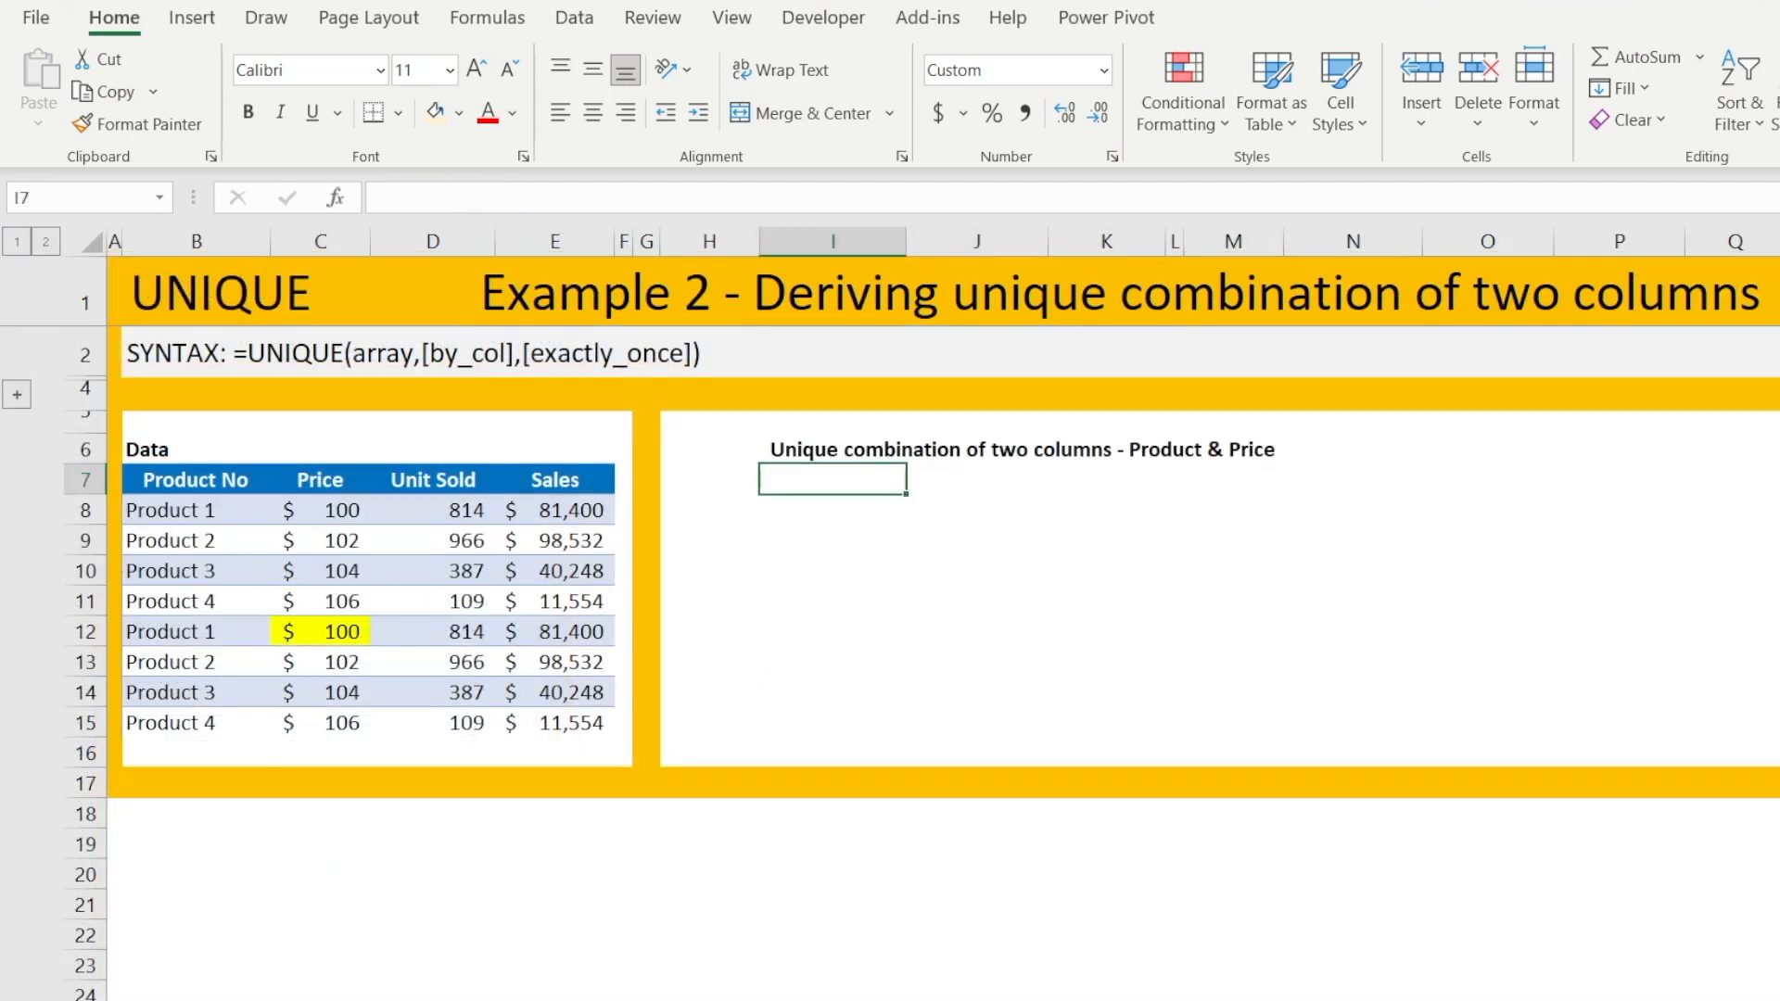
pyautogui.click(973, 660)
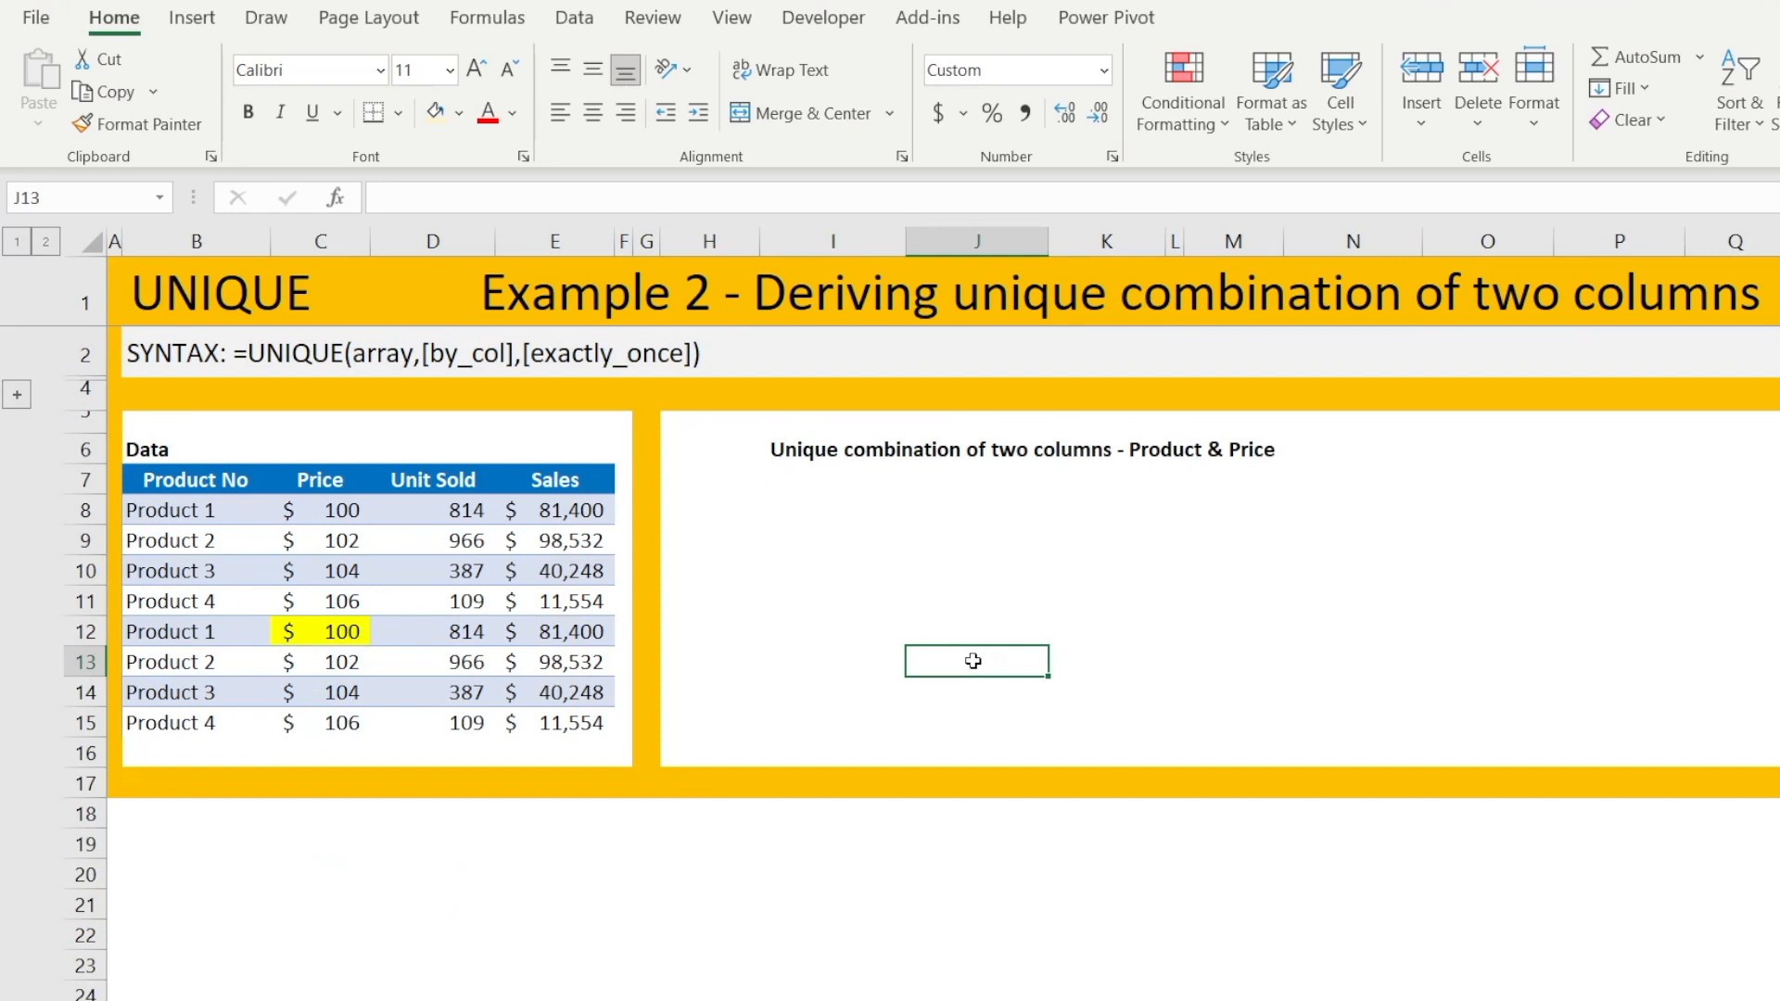
pyautogui.click(804, 482)
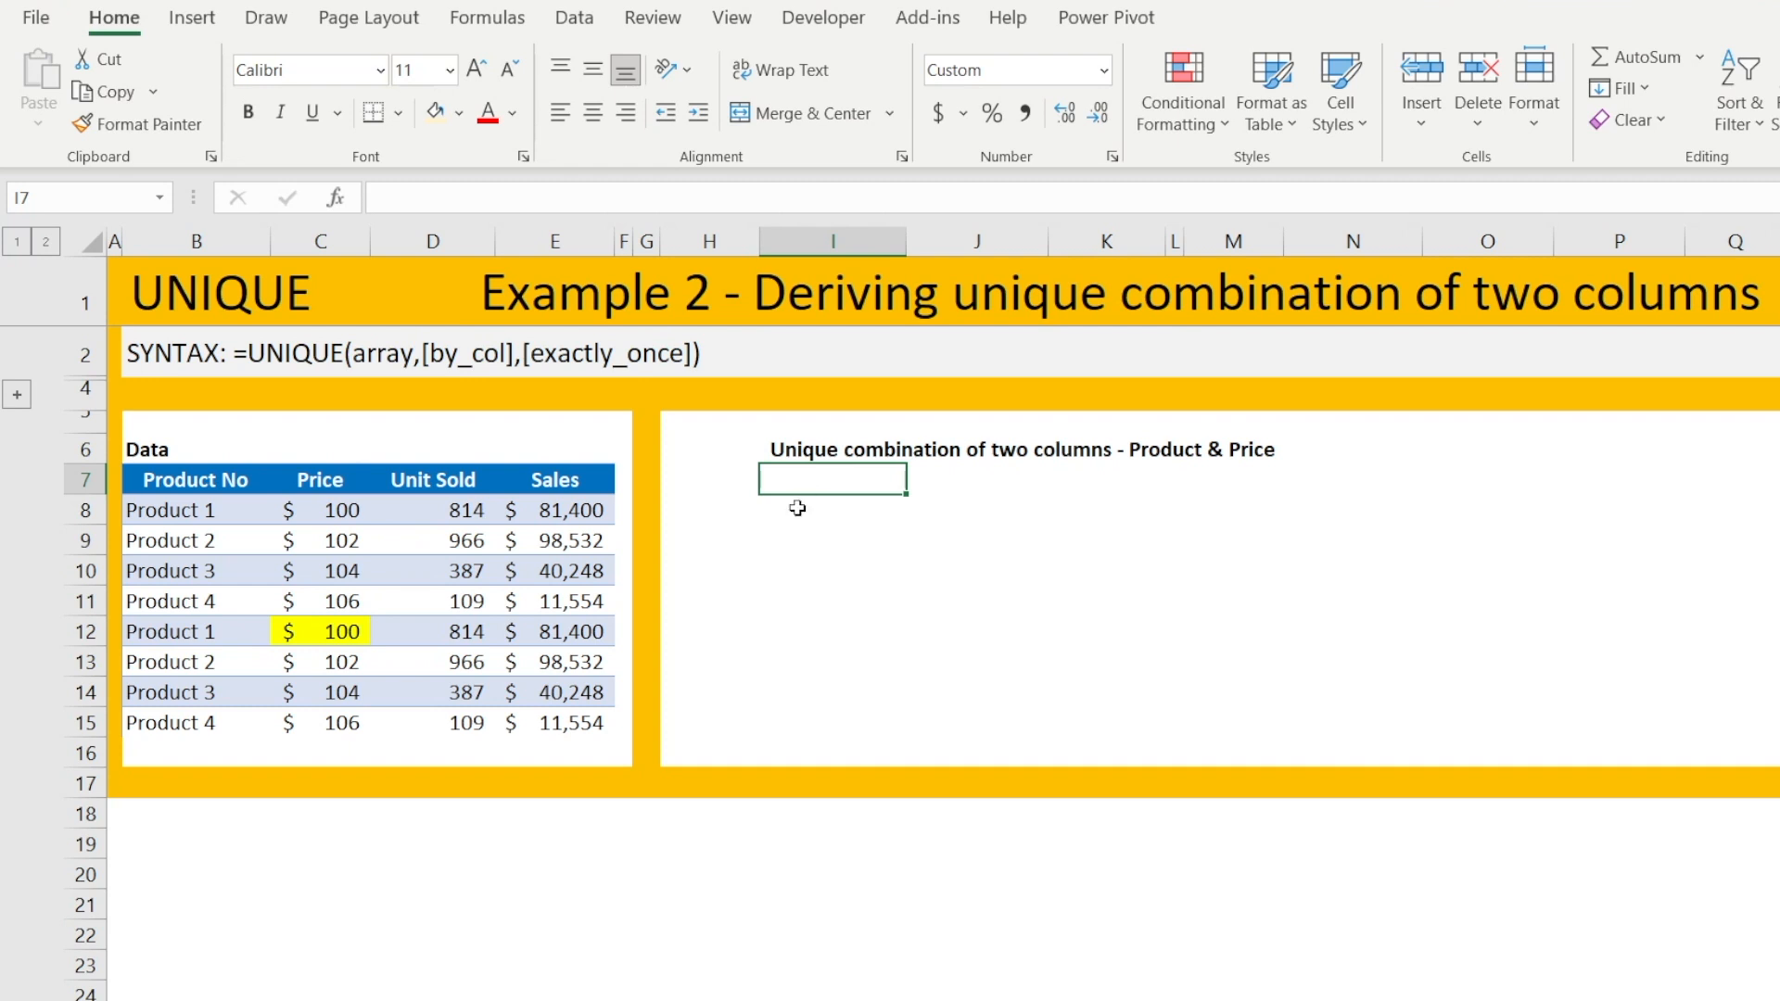
pyautogui.write('=unique')
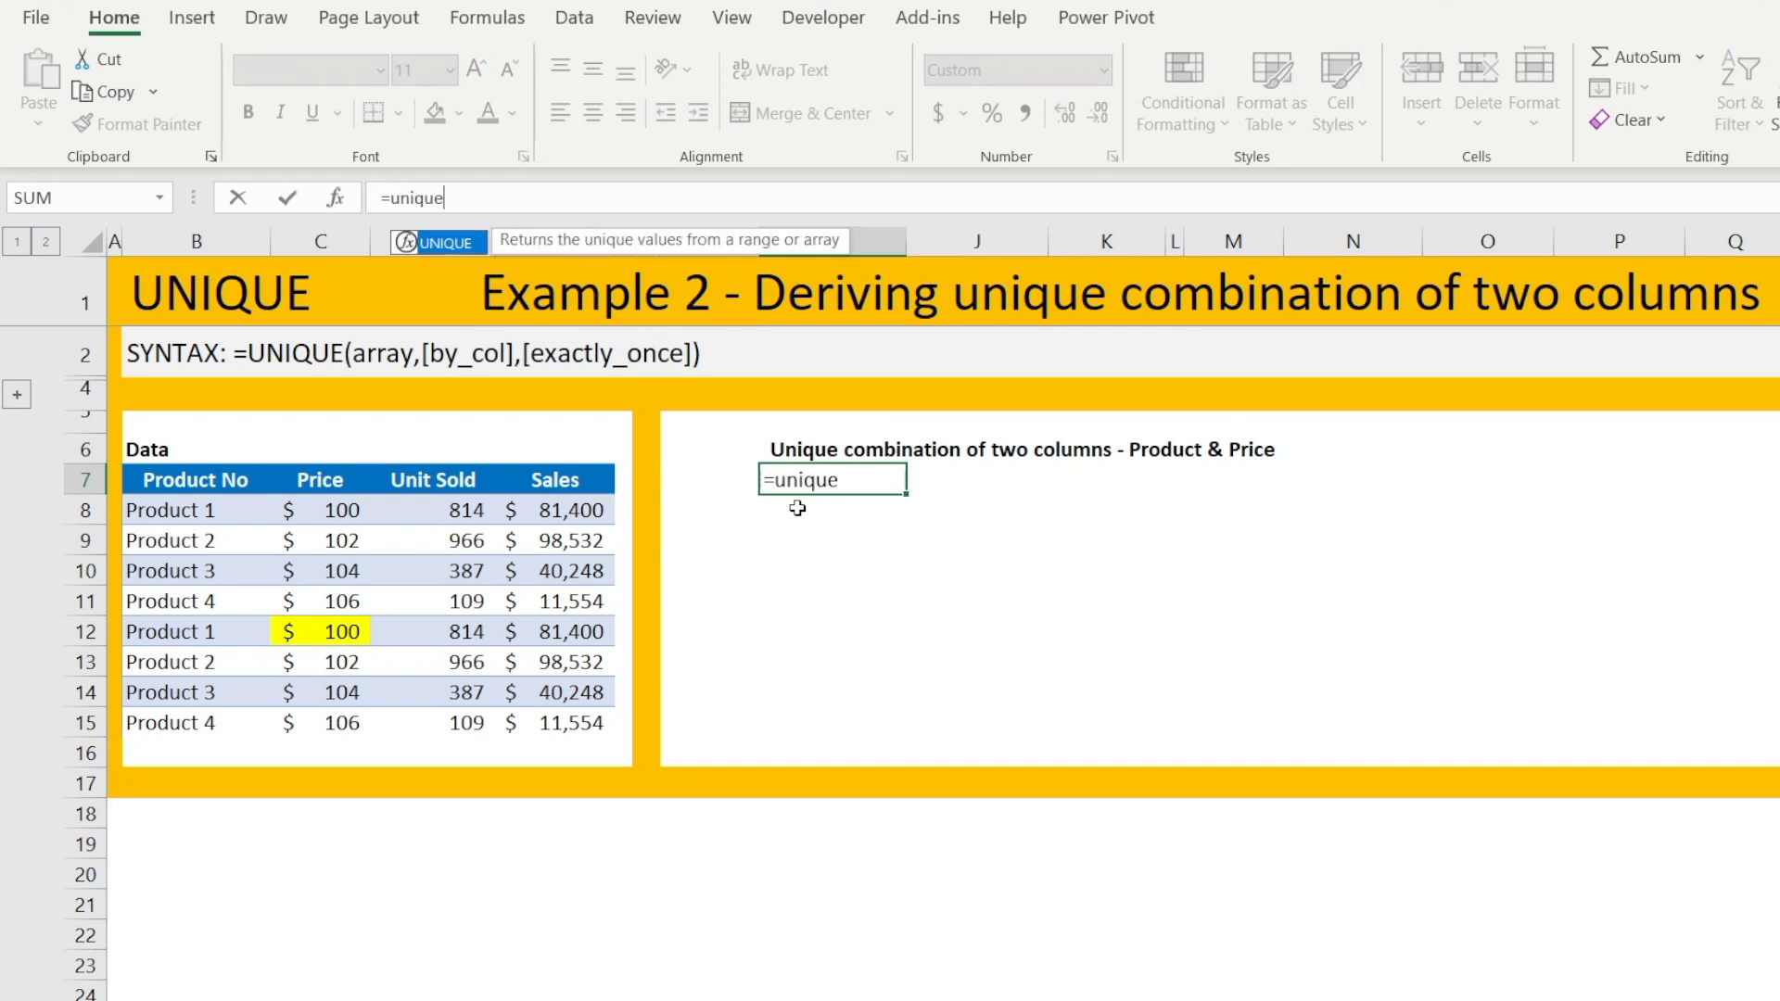
pyautogui.write('(')
pyautogui.moveTo(215, 481); pyautogui.dragTo(331, 725)
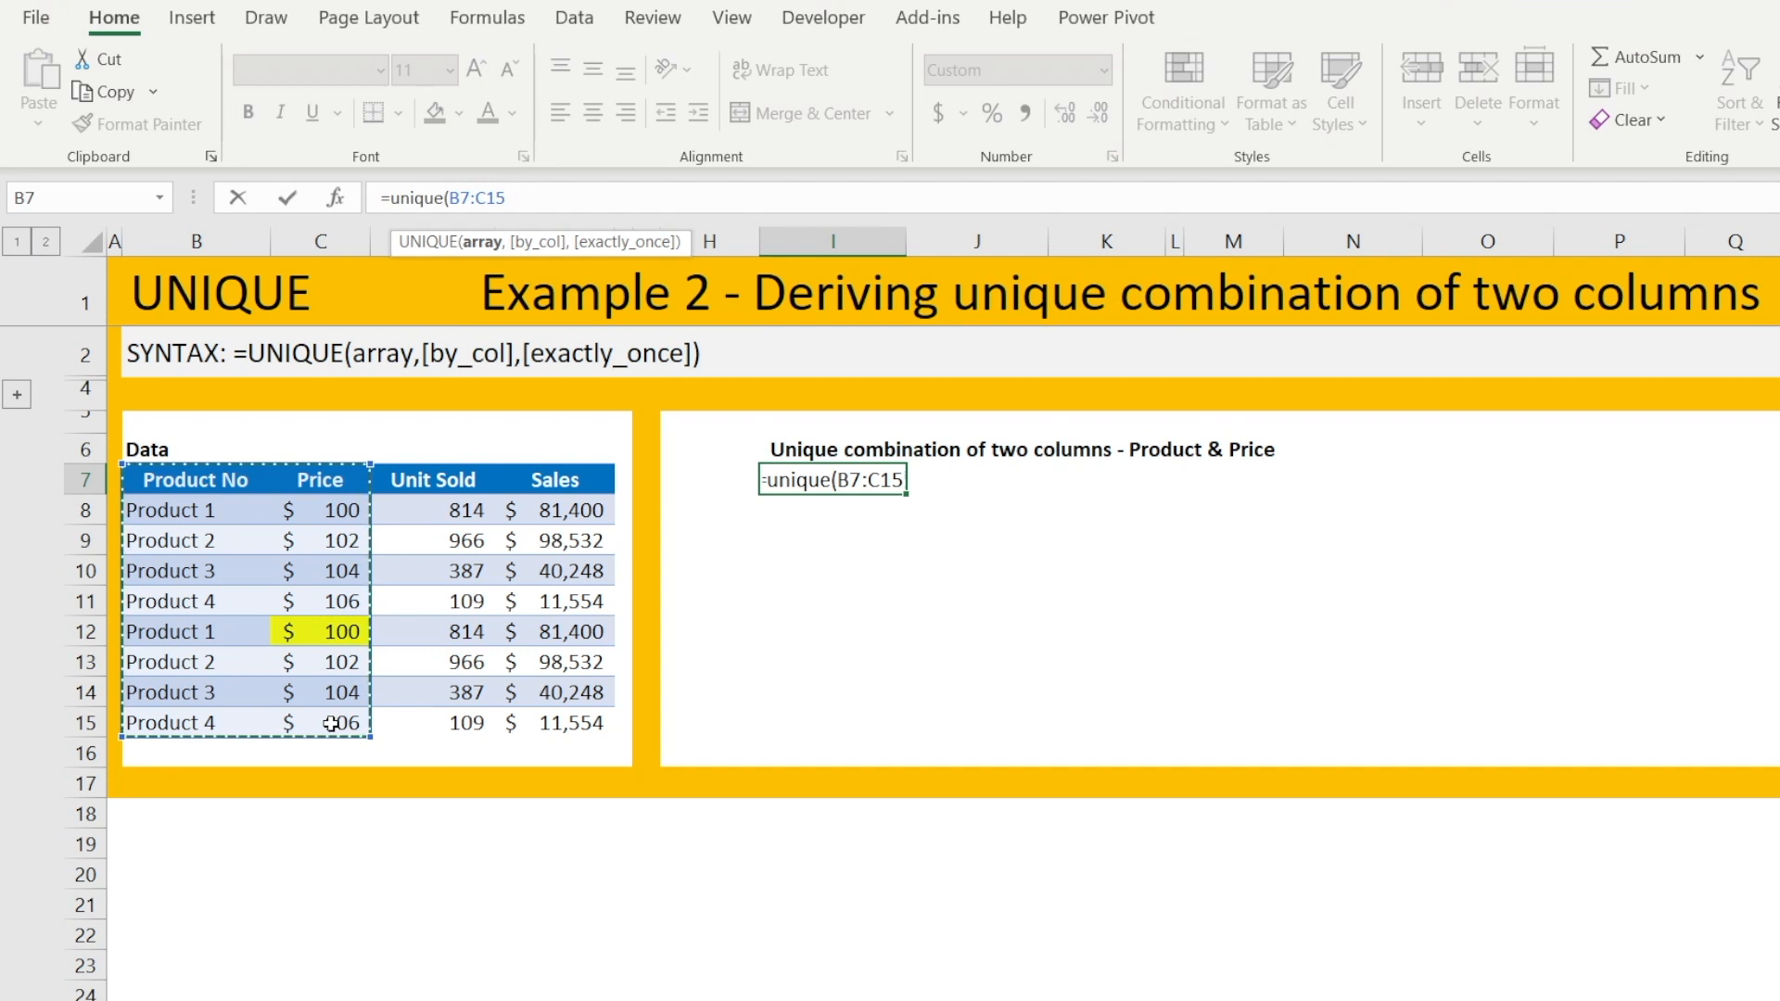
pyautogui.write(')')
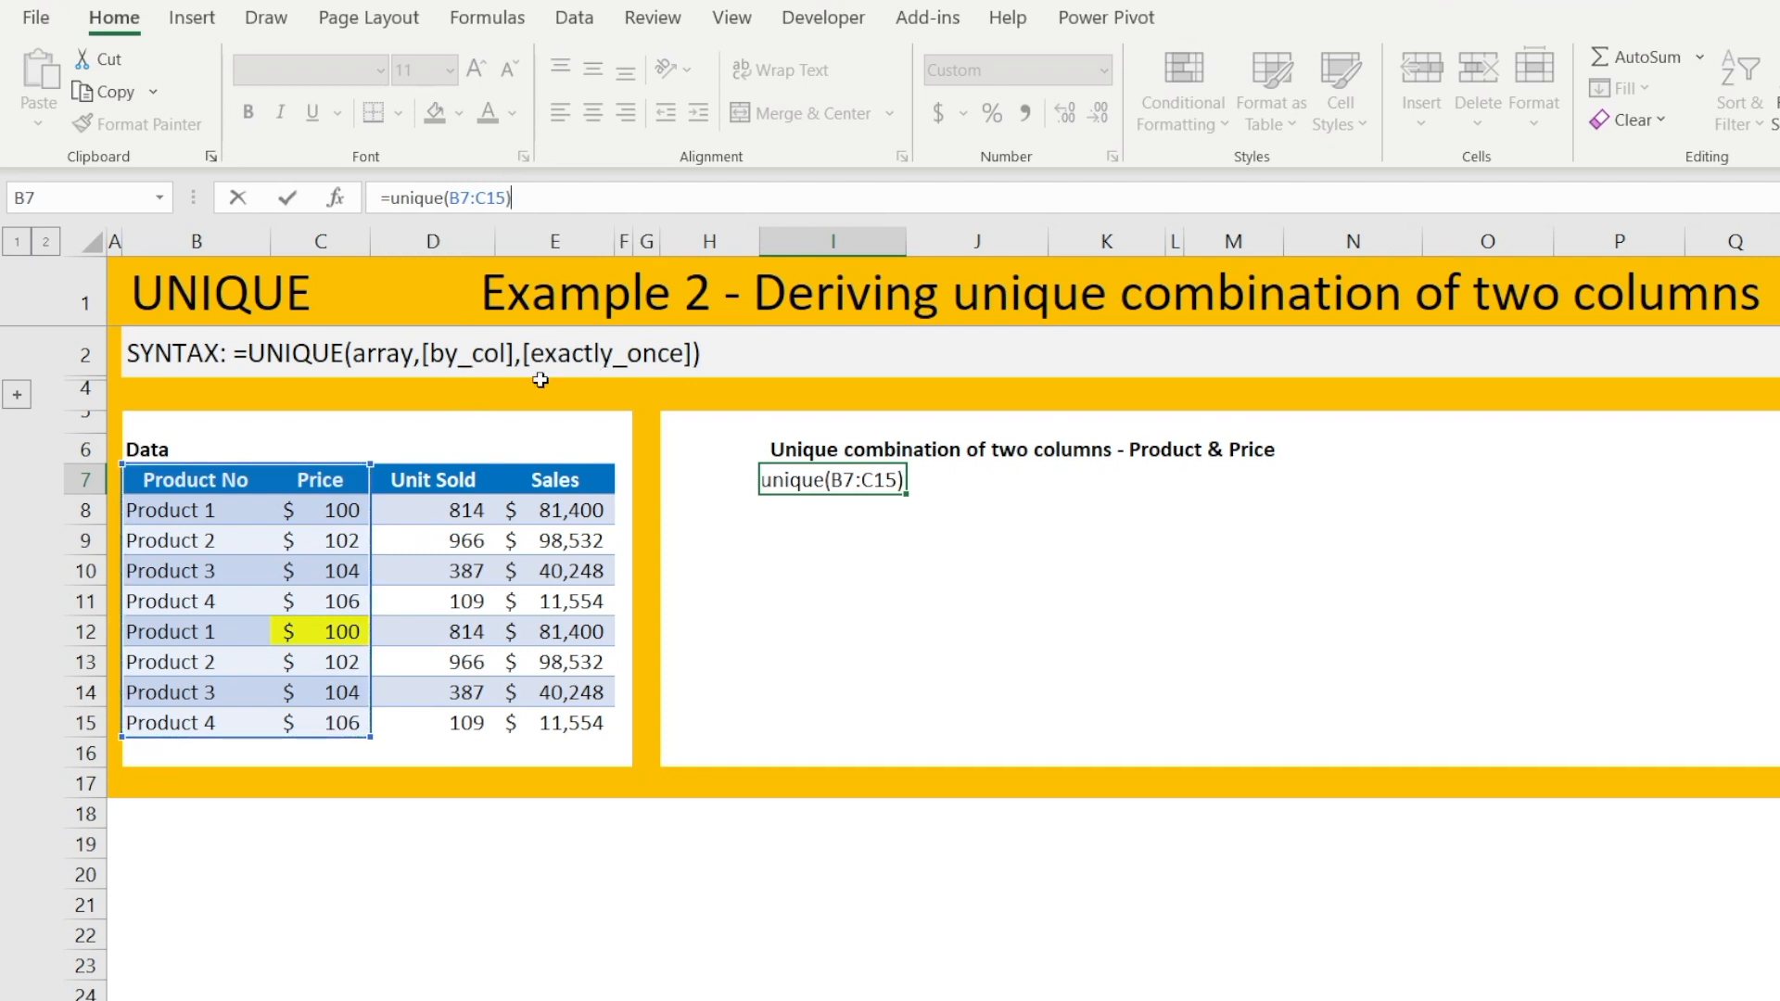
pyautogui.press('Return')
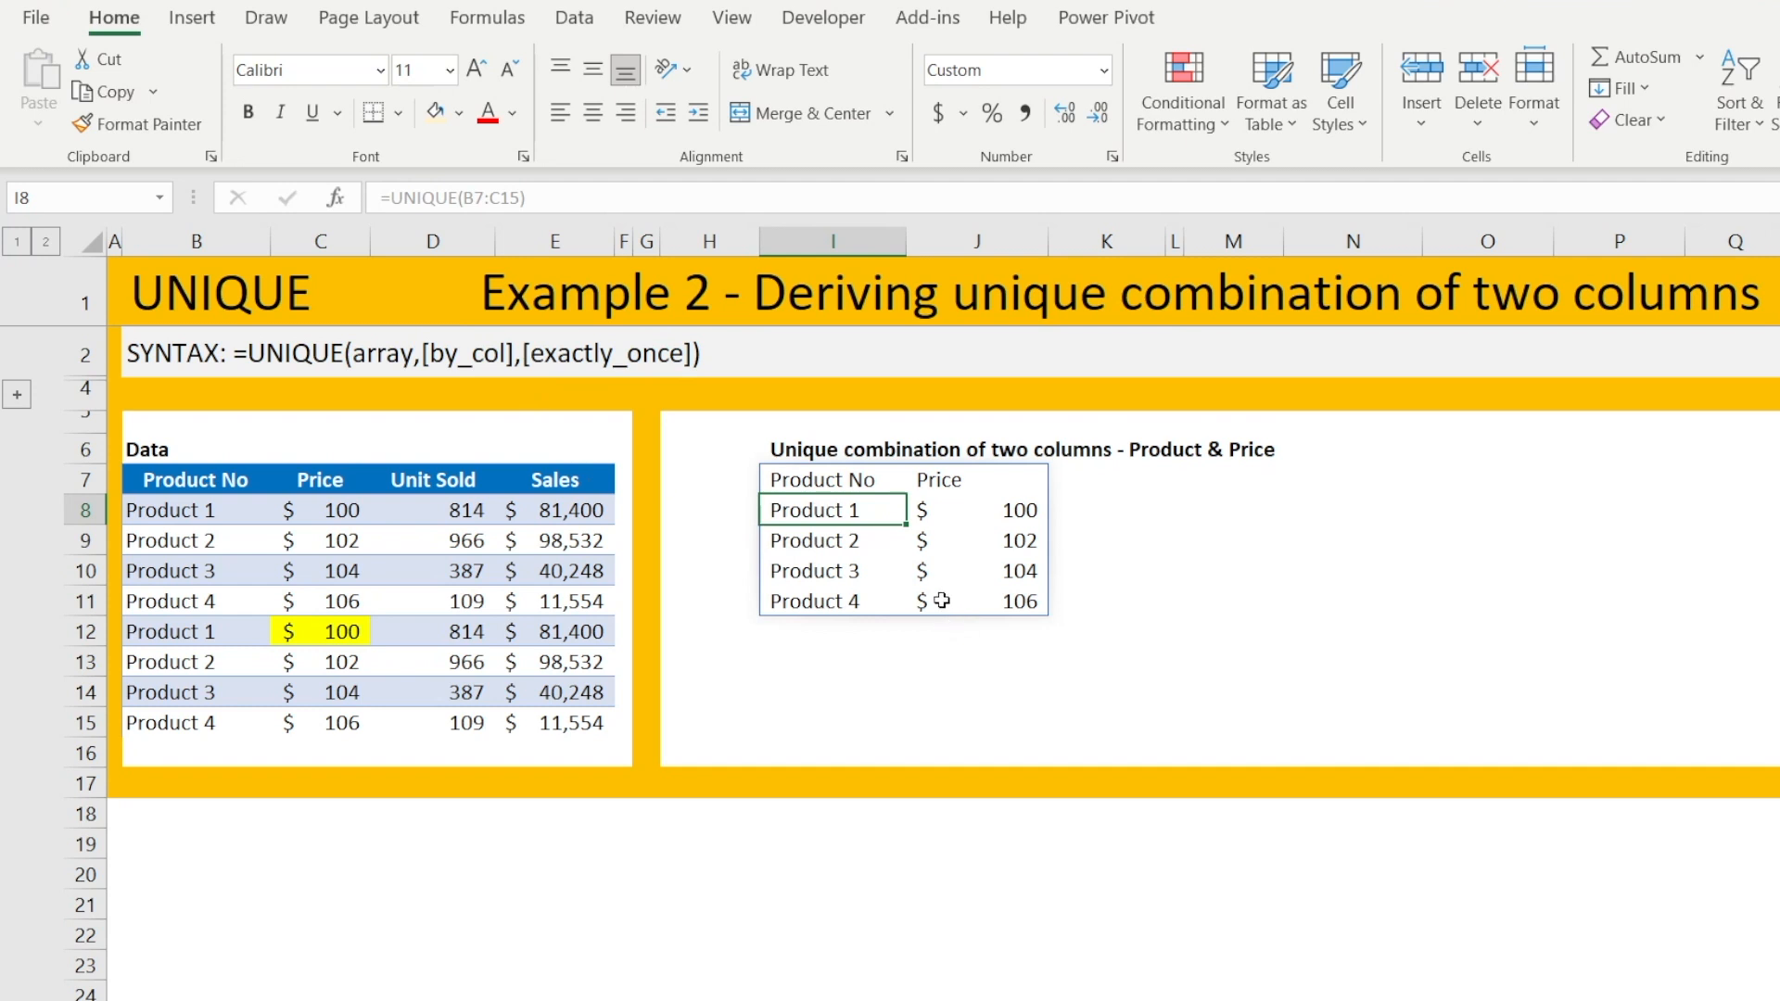
# Compare the repeated product and price rows in B8:C11 and B12:C15 with the unique combinations in I8:J11.
pyautogui.moveTo(193, 511); pyautogui.dragTo(303, 600)
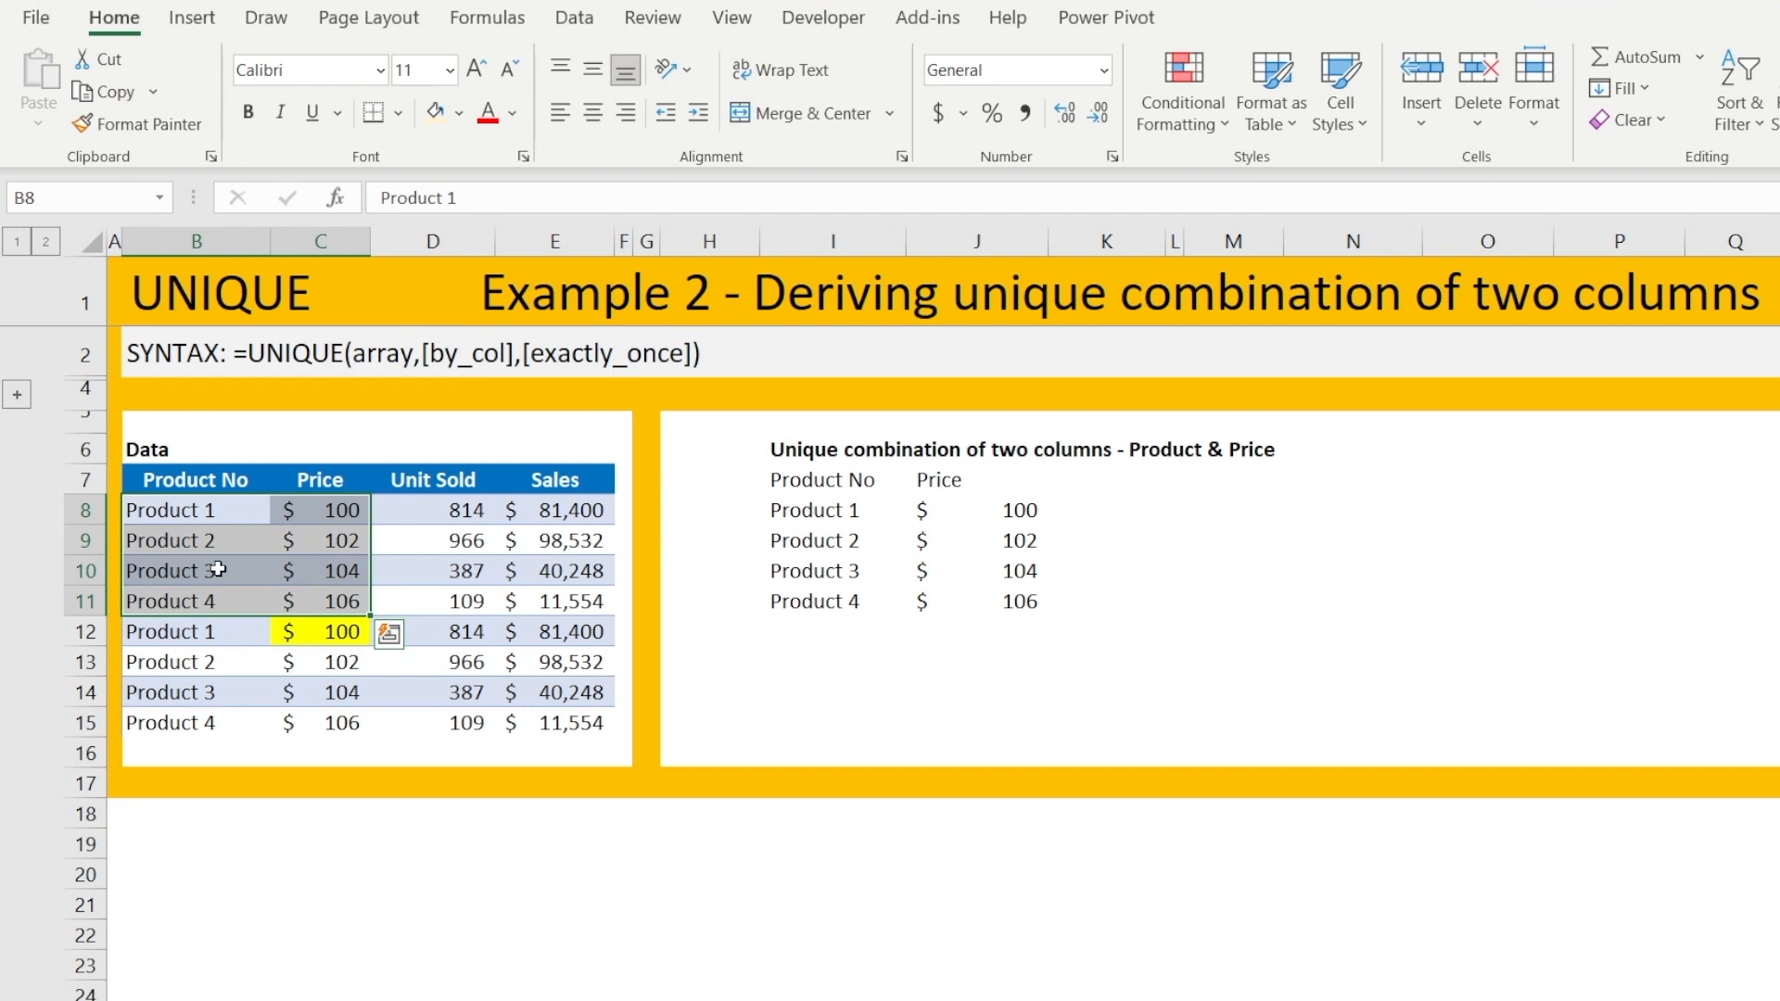
pyautogui.click(193, 640)
pyautogui.moveTo(193, 640); pyautogui.dragTo(318, 727)
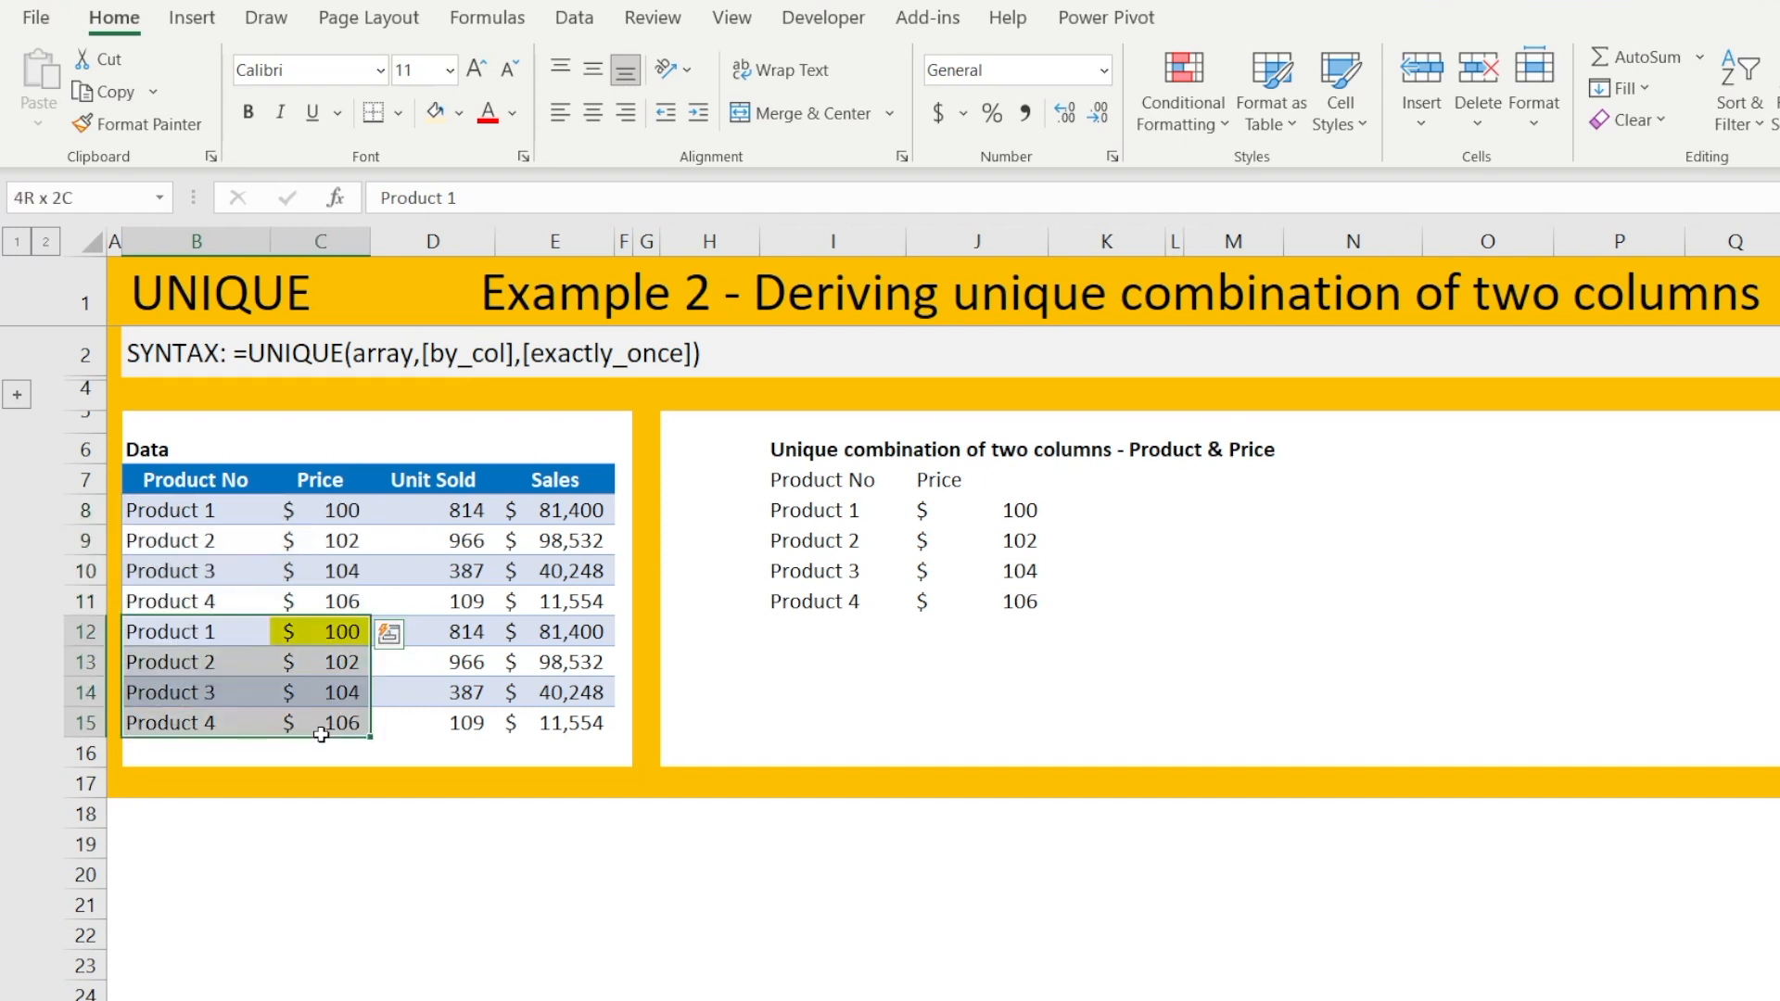
pyautogui.moveTo(214, 509); pyautogui.dragTo(319, 603)
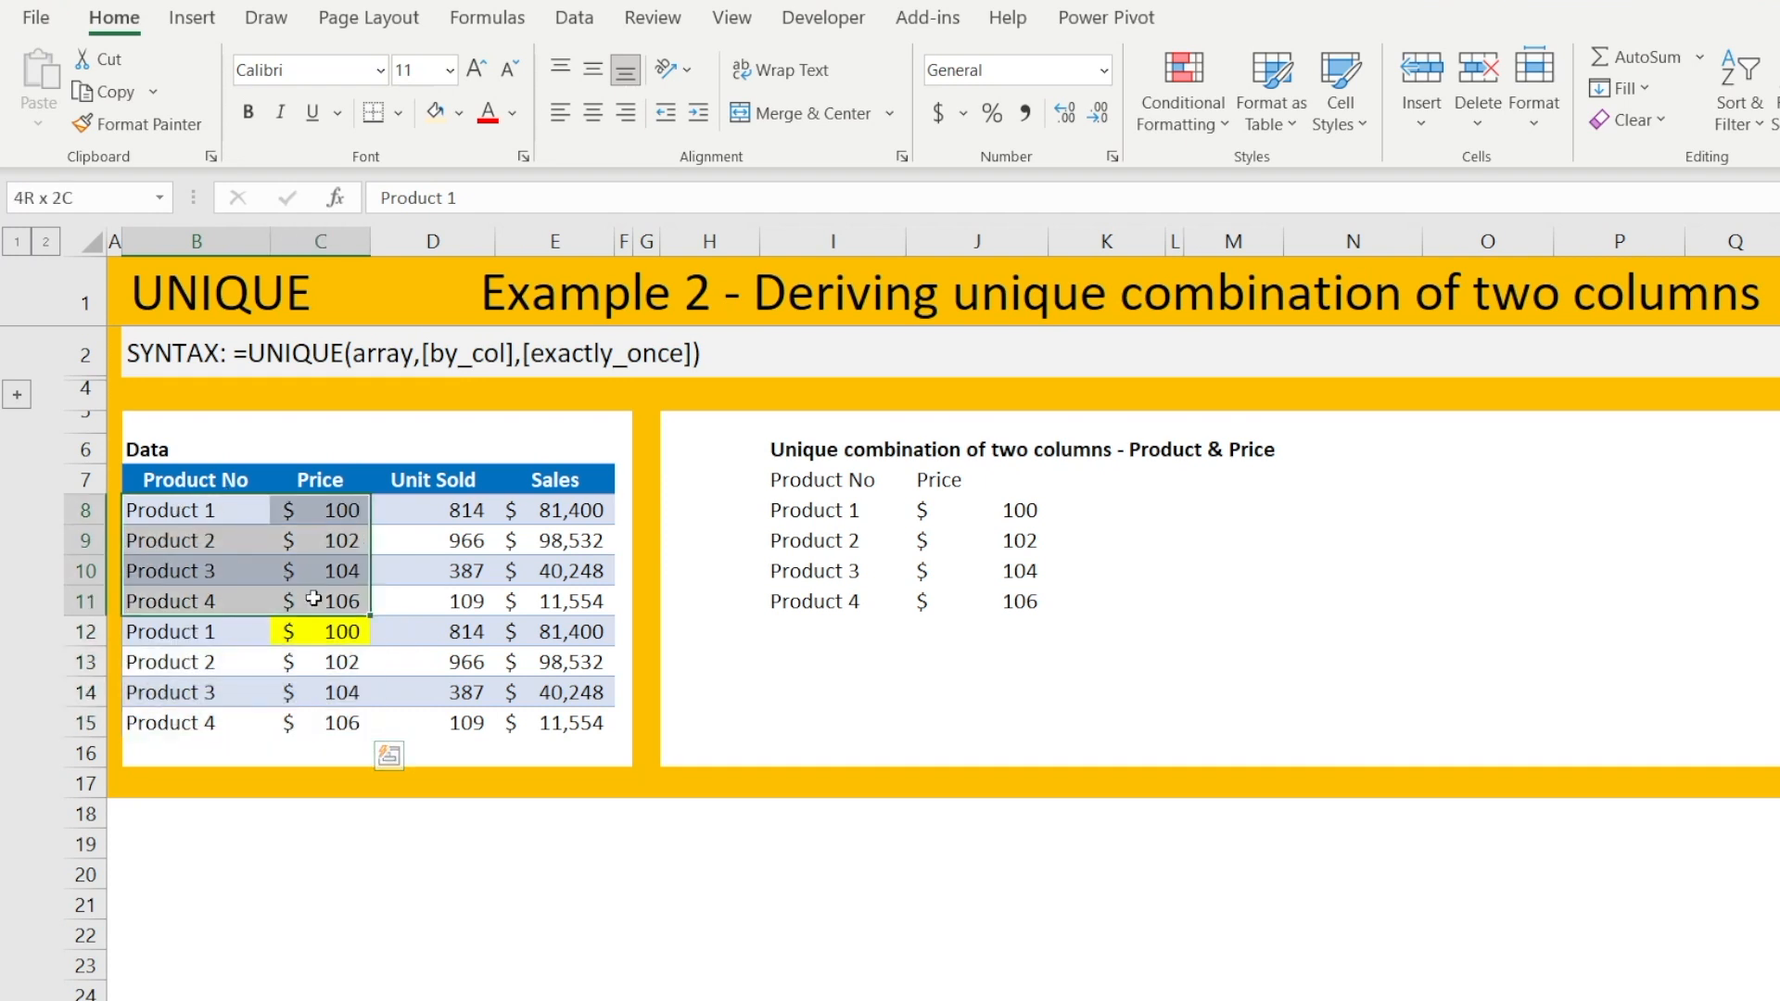
pyautogui.moveTo(179, 635); pyautogui.dragTo(334, 725)
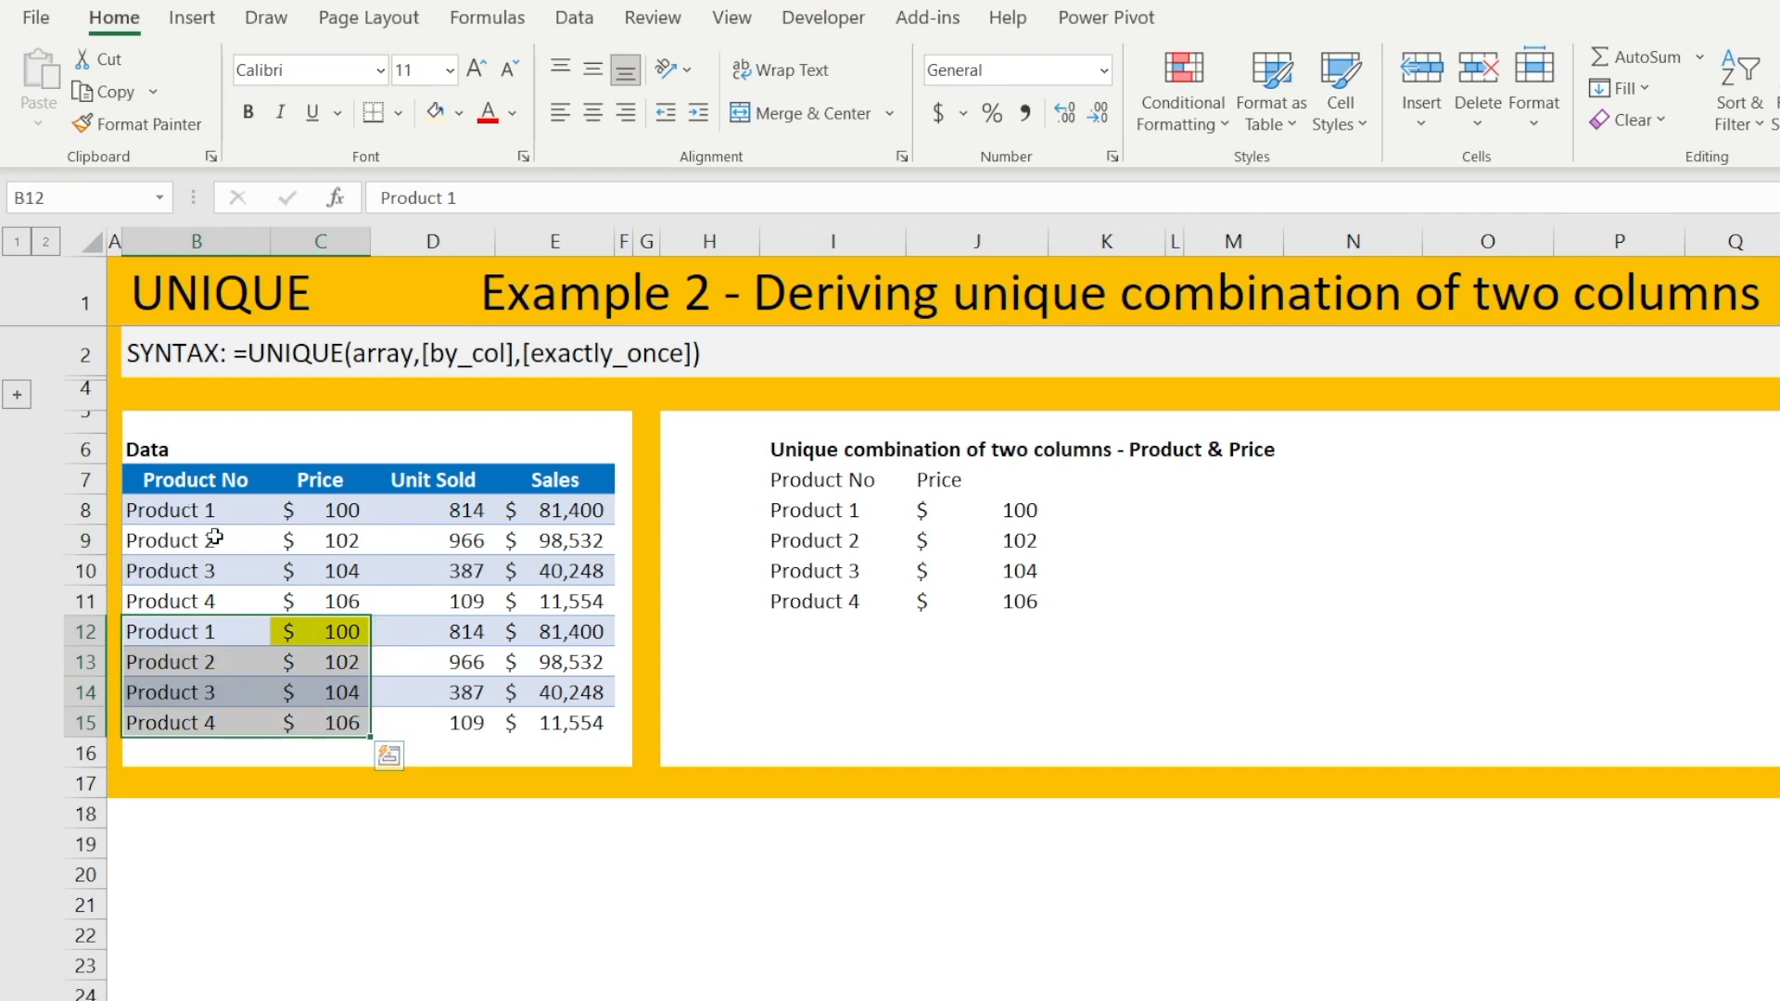
pyautogui.click(330, 634)
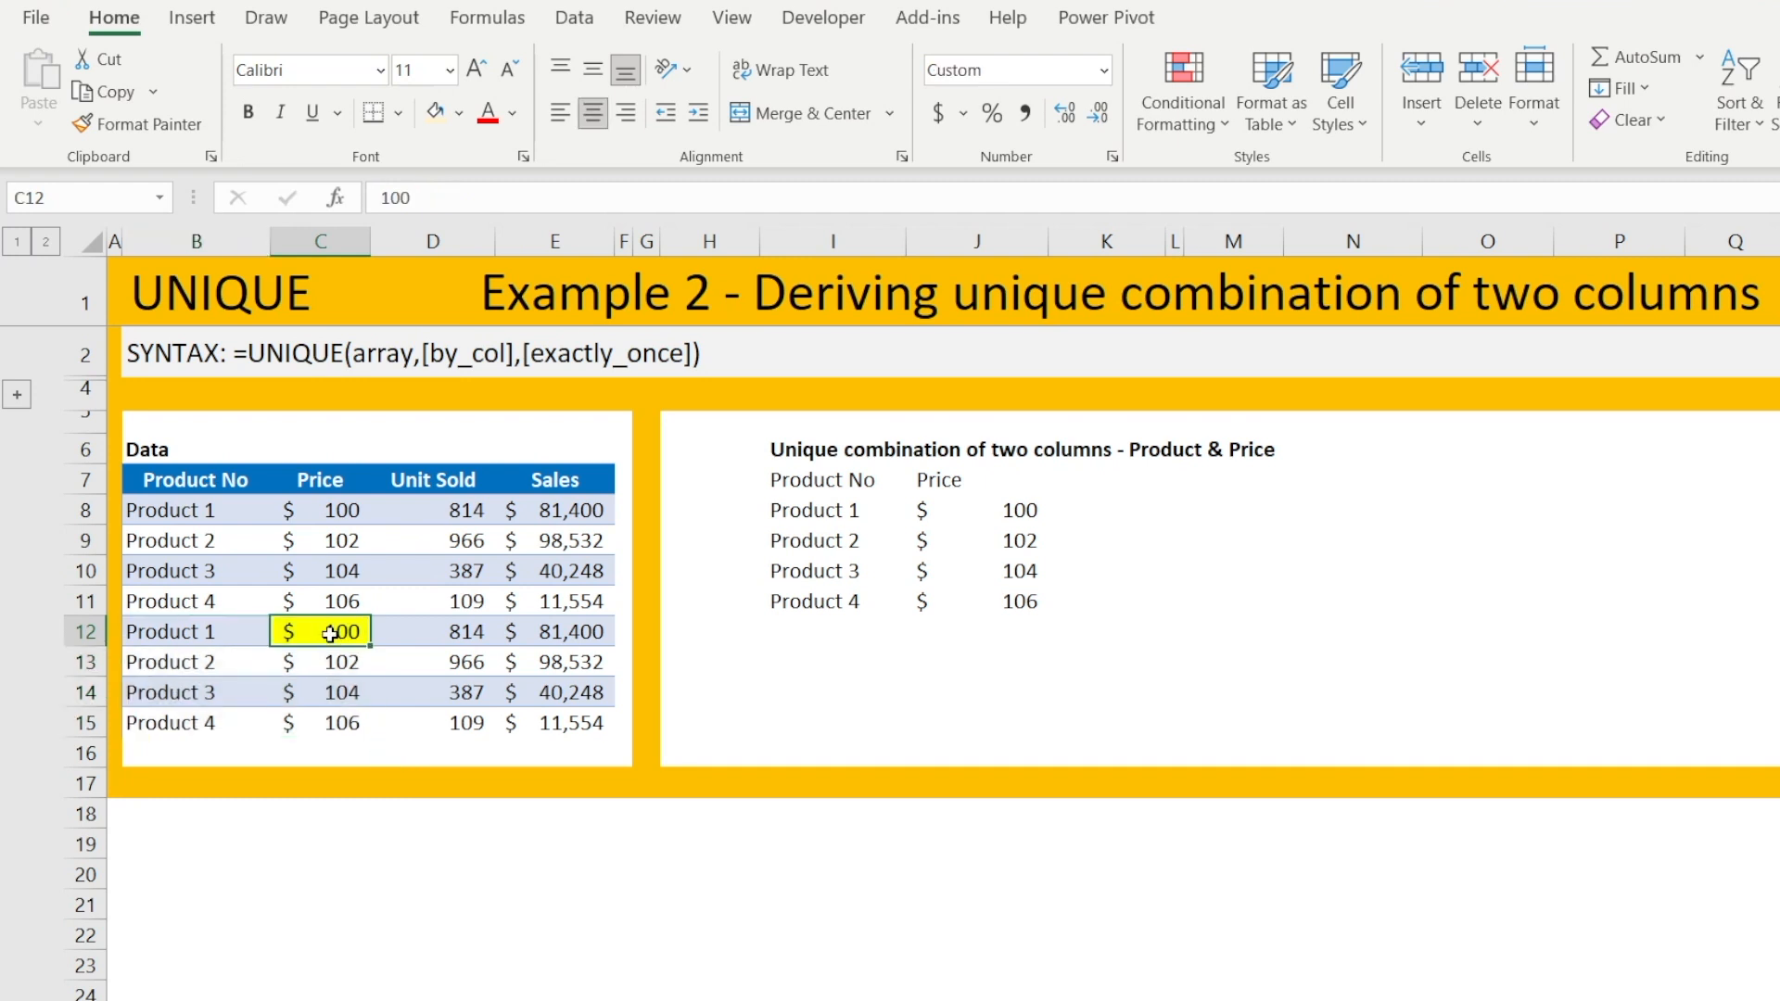
pyautogui.moveTo(835, 519); pyautogui.dragTo(989, 590)
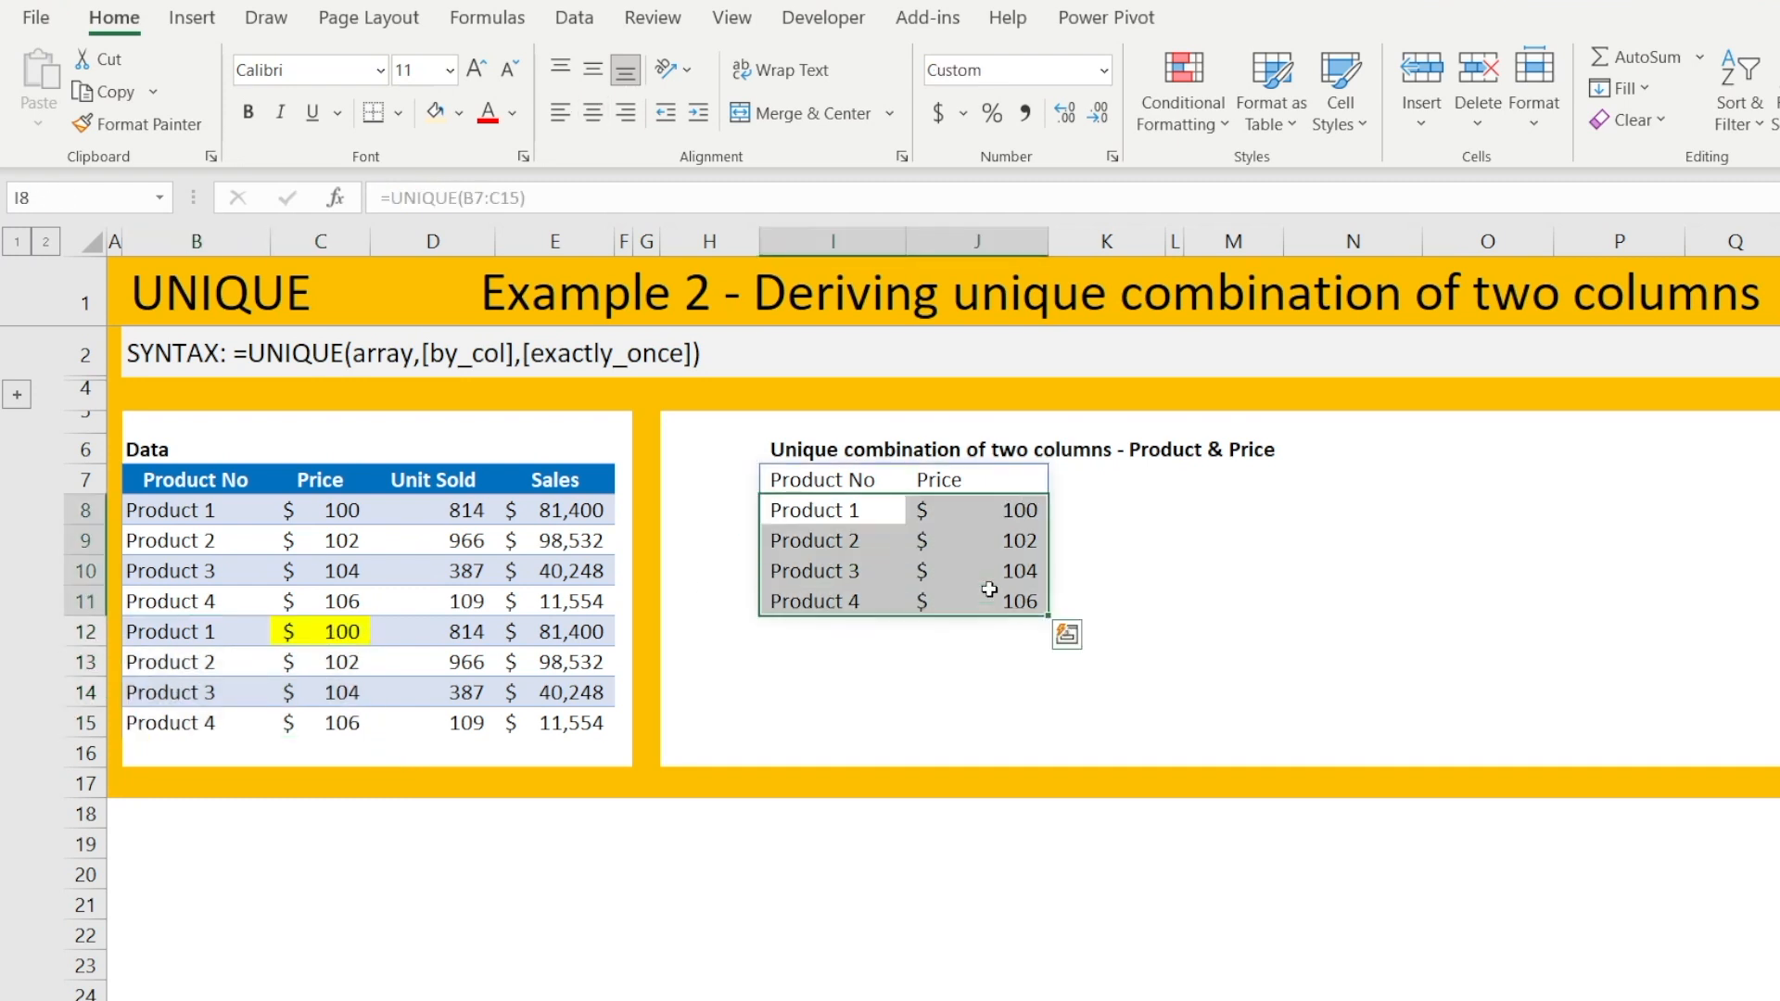
pyautogui.click(987, 640)
# Change the Product 1 price in C12 to 200 and check the matching row in the unique combinations list.
pyautogui.click(352, 641)
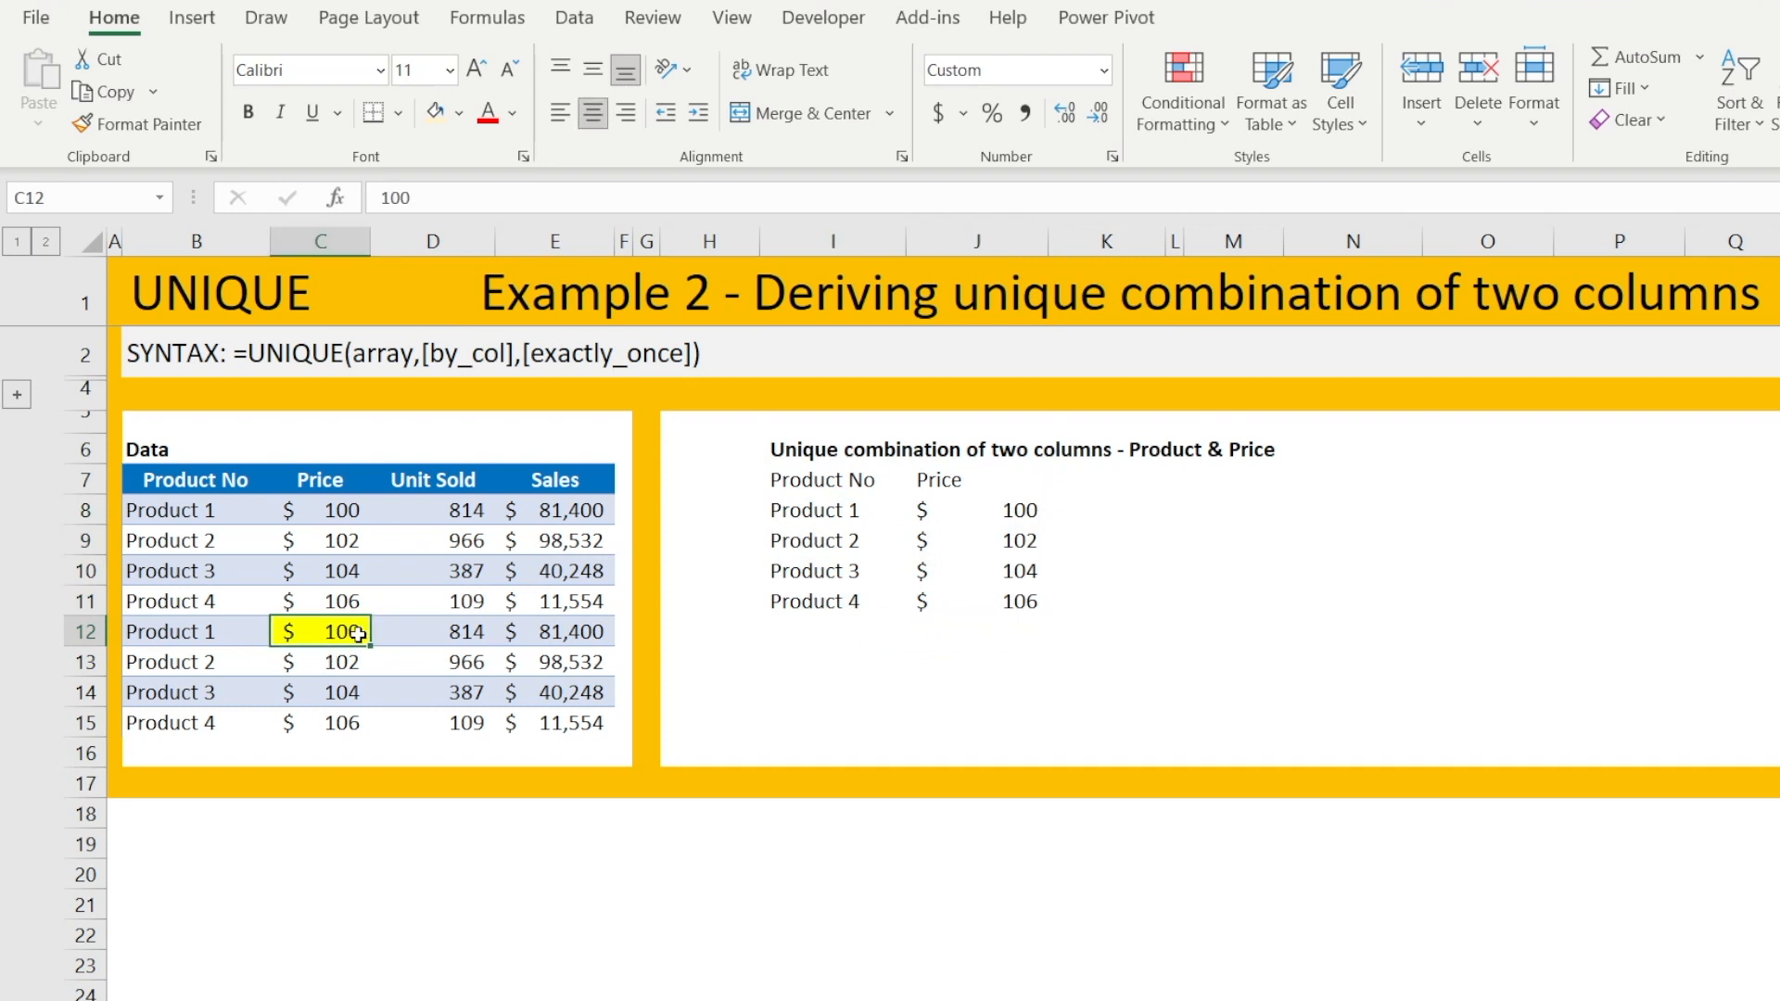
pyautogui.write('200')
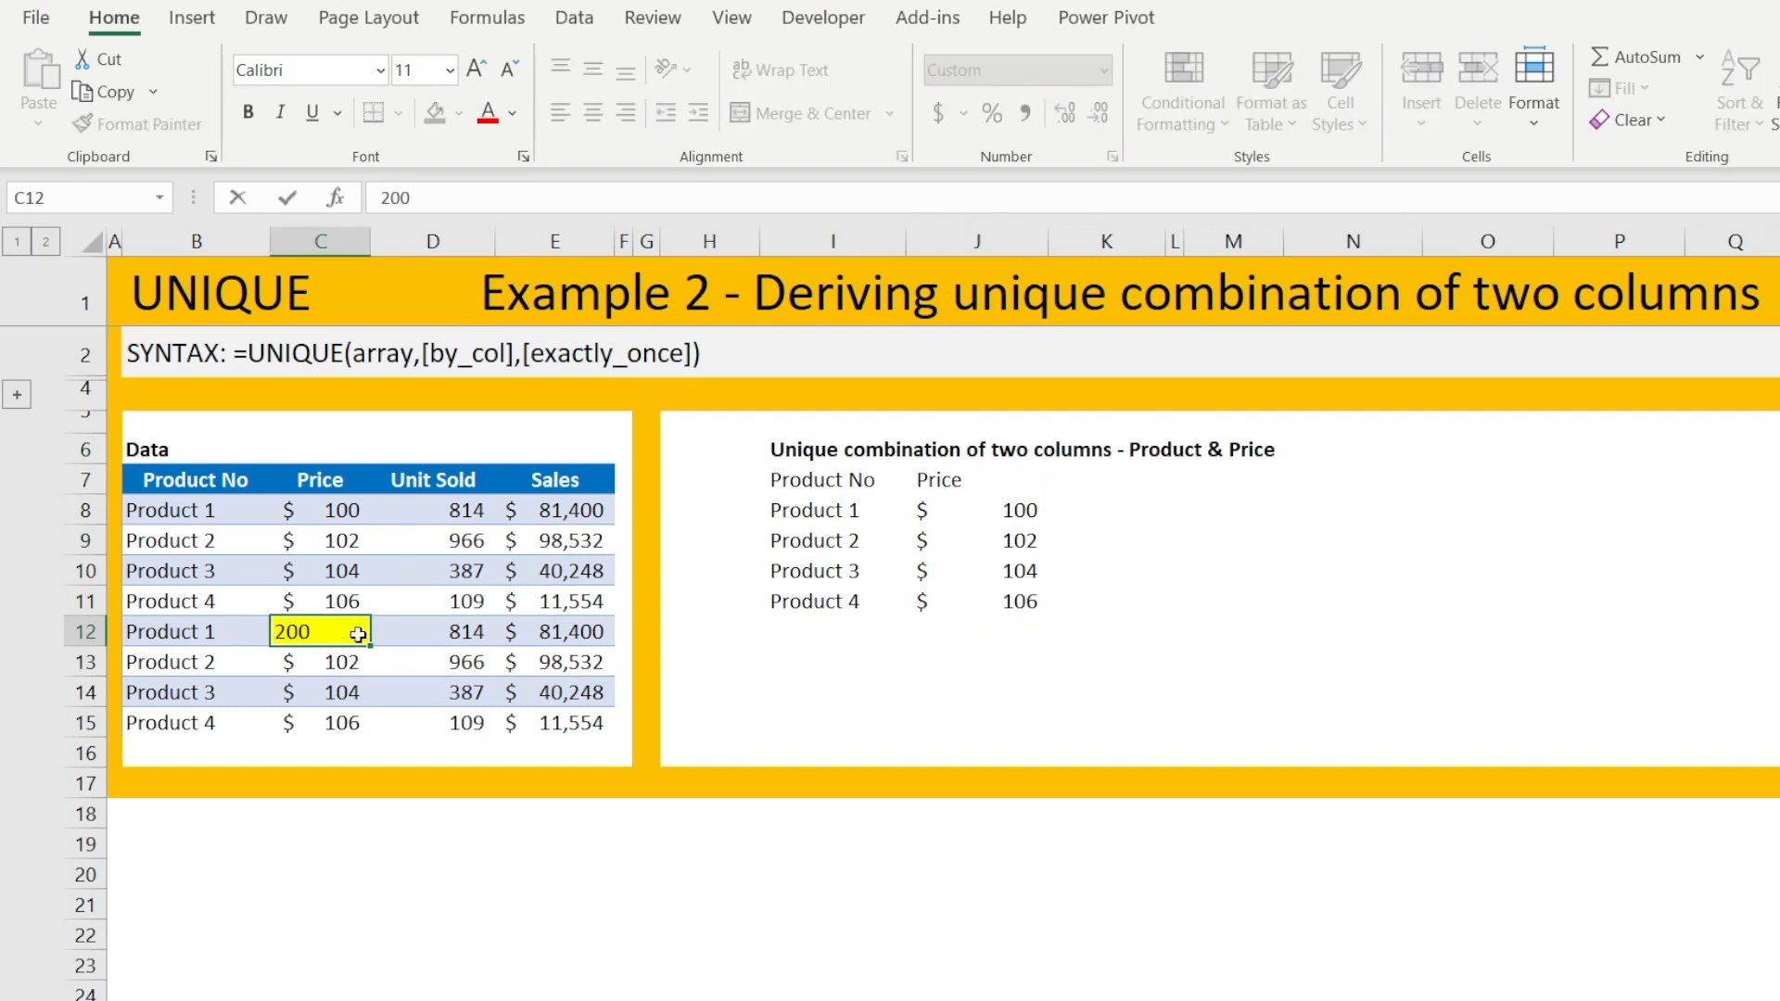
pyautogui.press('Return')
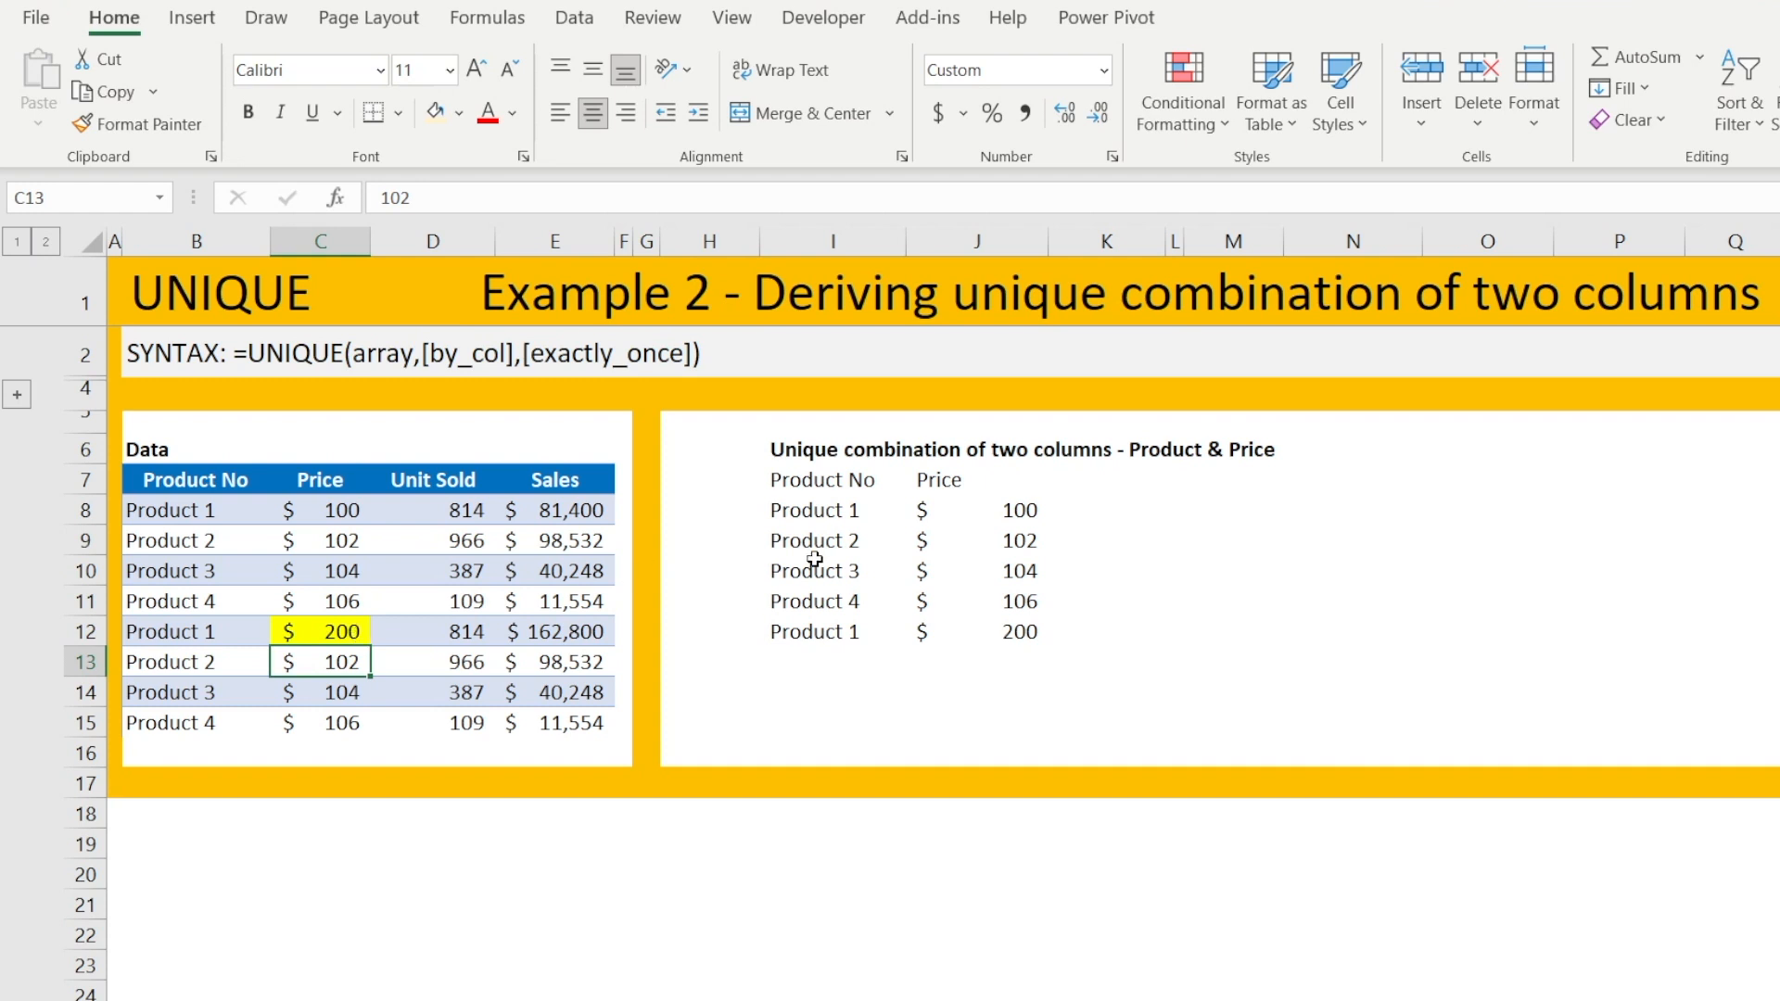
pyautogui.moveTo(835, 632); pyautogui.dragTo(992, 637)
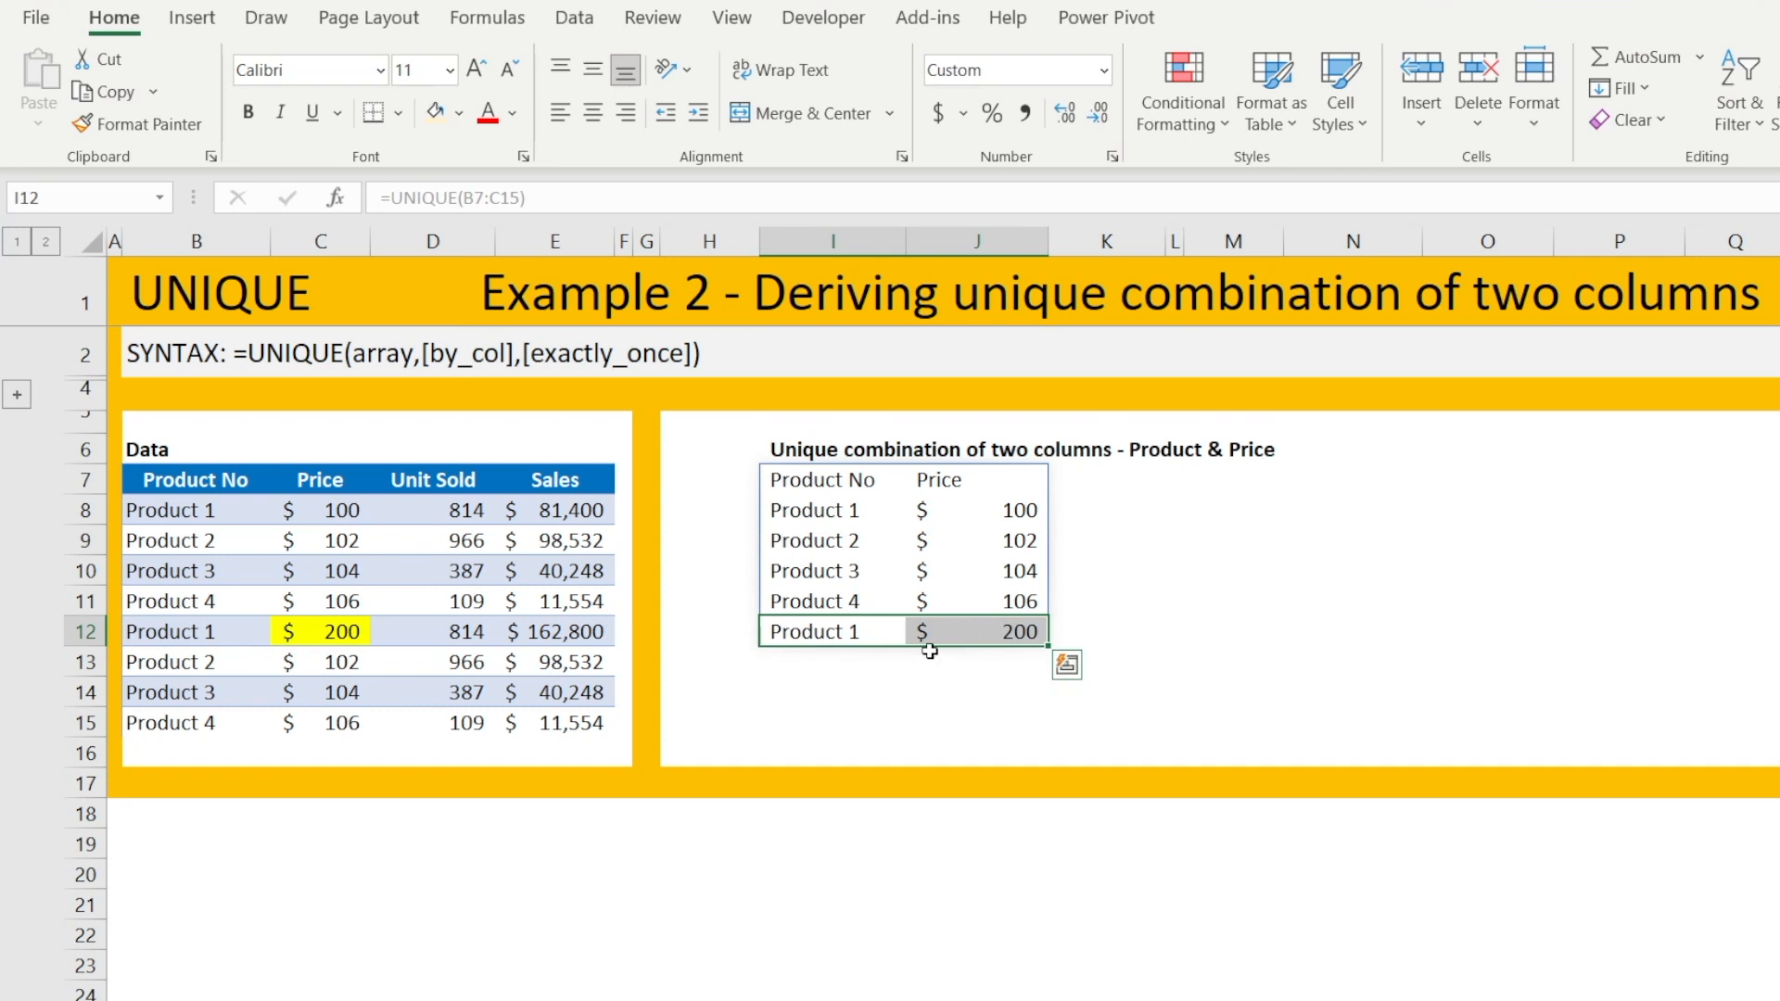
pyautogui.click(867, 694)
pyautogui.click(990, 688)
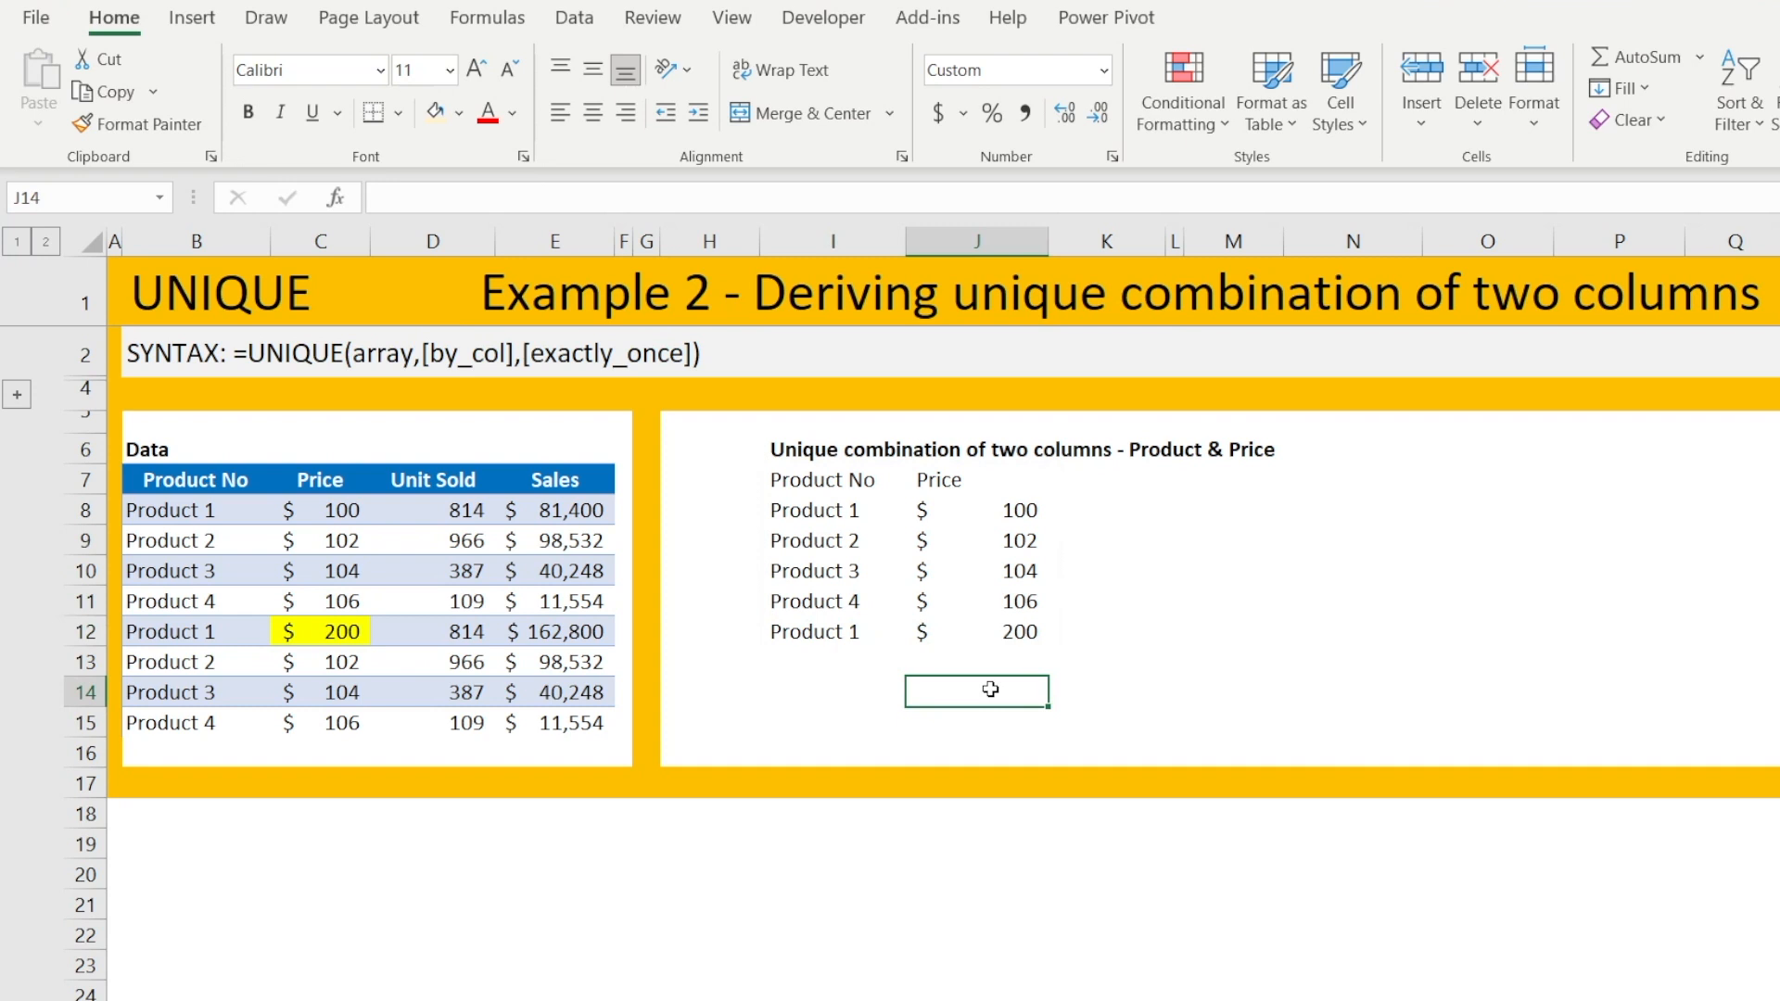
# Copy the price from C12 into C13 for Product 2 and check the unique combinations list.
pyautogui.click(336, 661)
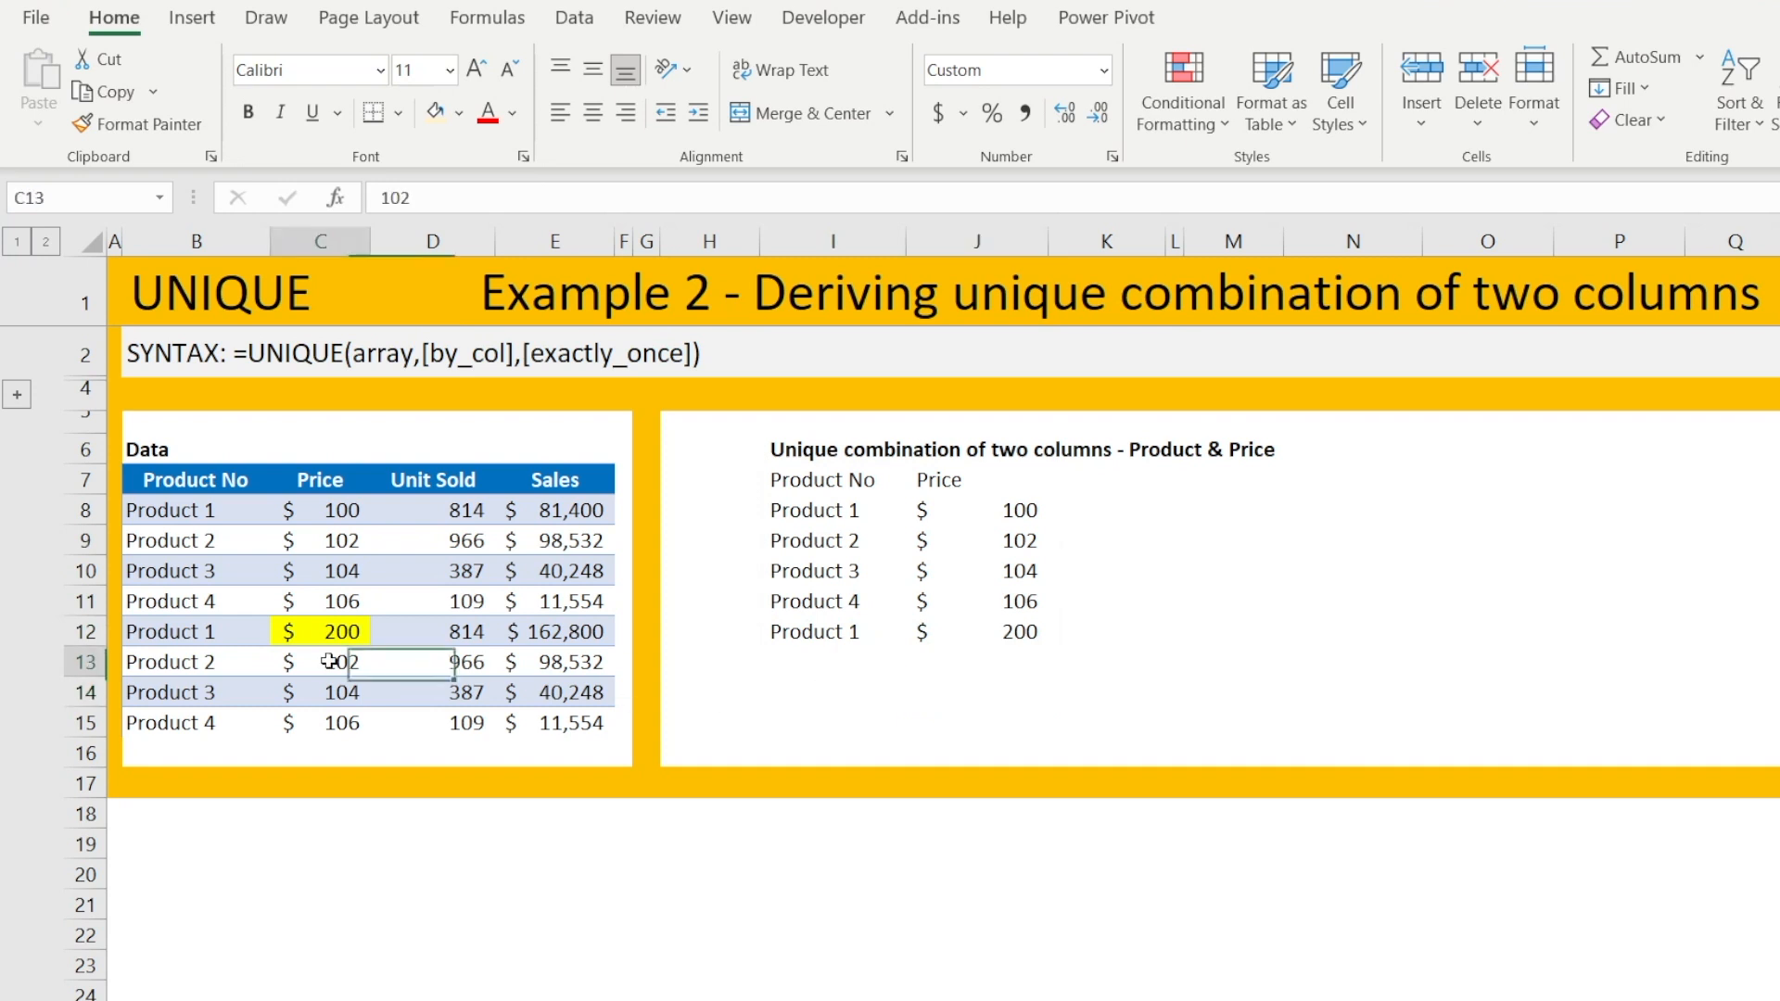
pyautogui.press('Up')
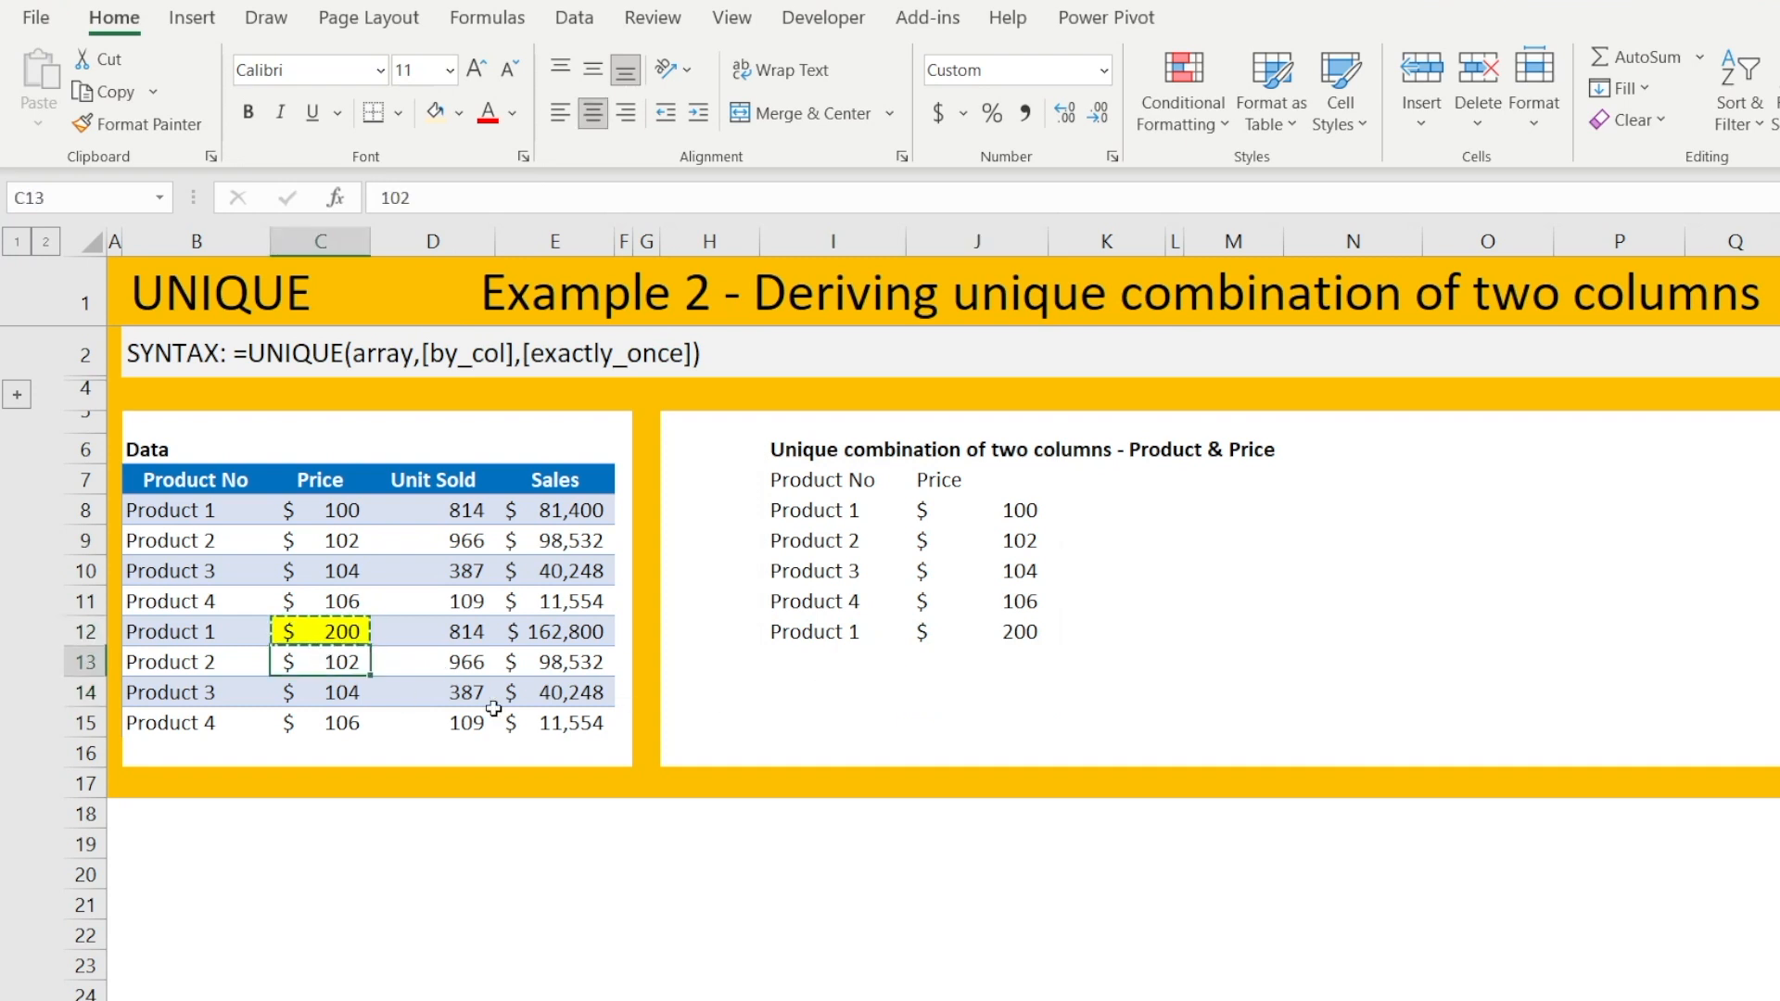
pyautogui.hotkey('ctrl', 'c')
pyautogui.press('Down')
pyautogui.hotkey('ctrl', 'v')
pyautogui.moveTo(832, 669); pyautogui.dragTo(948, 666)
pyautogui.click(936, 741)
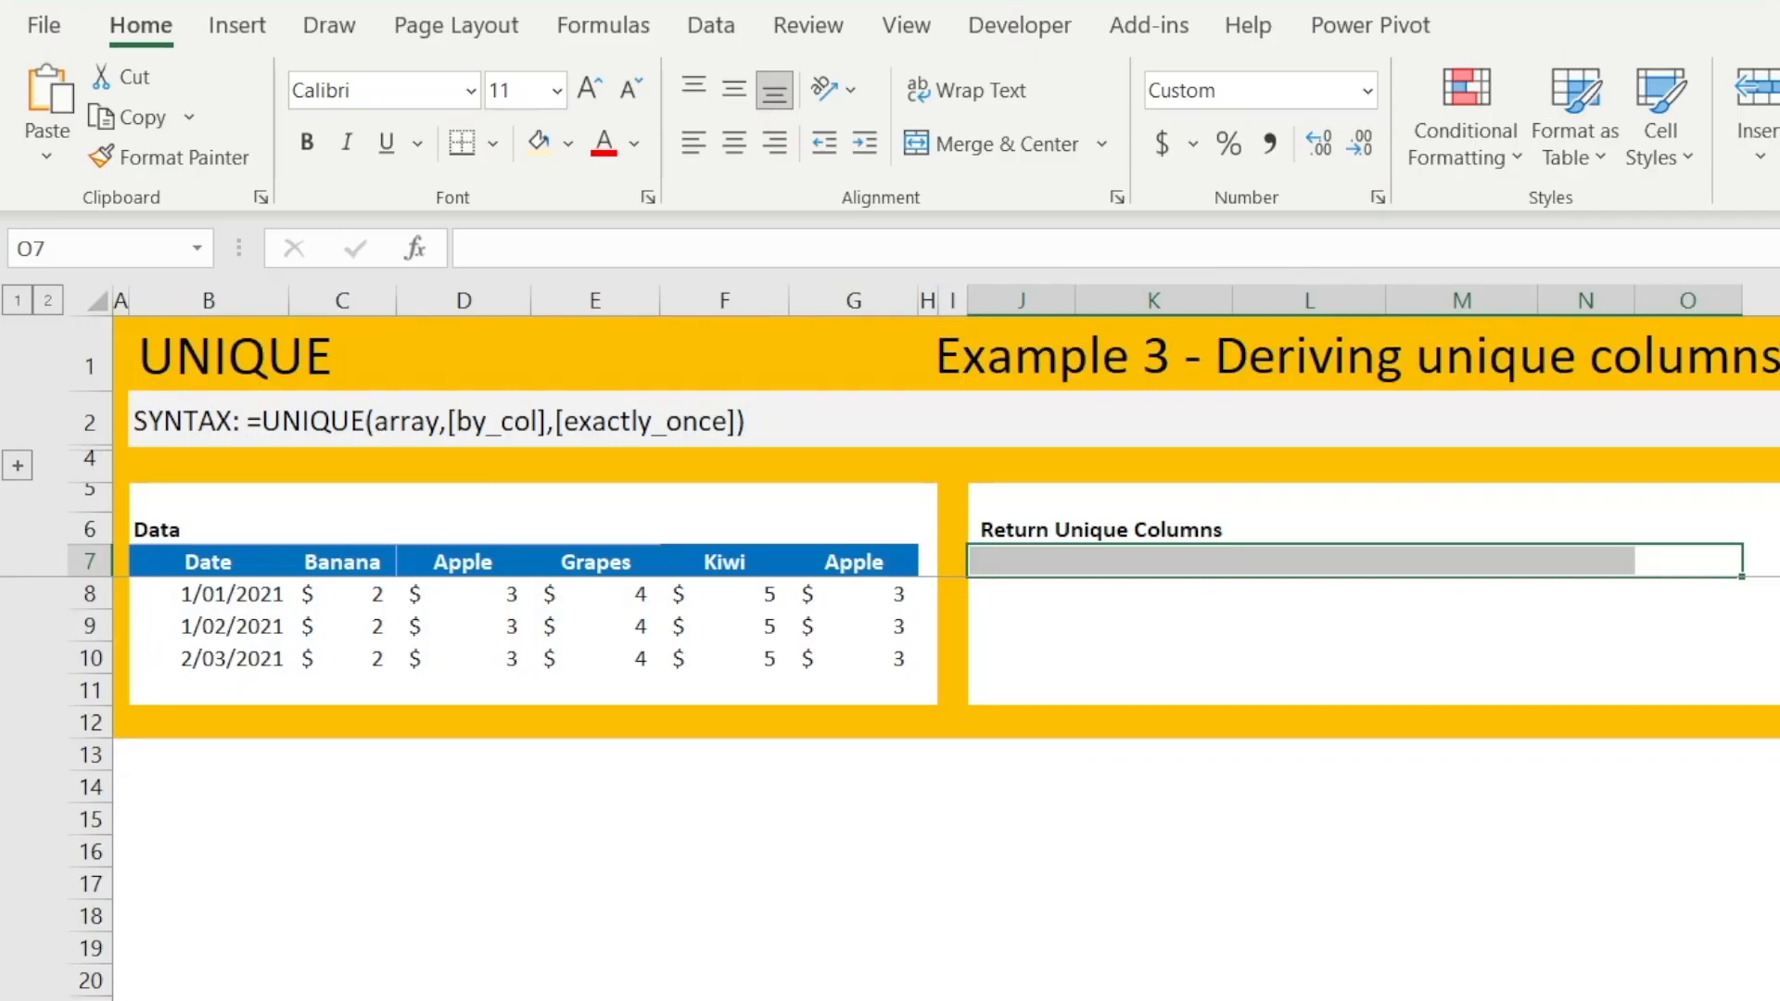
# Compare the column layout of the Example 3 data in B7:G10 with the row-based data on the Example 1 and Example 2 worksheets.
pyautogui.click(1141, 985)
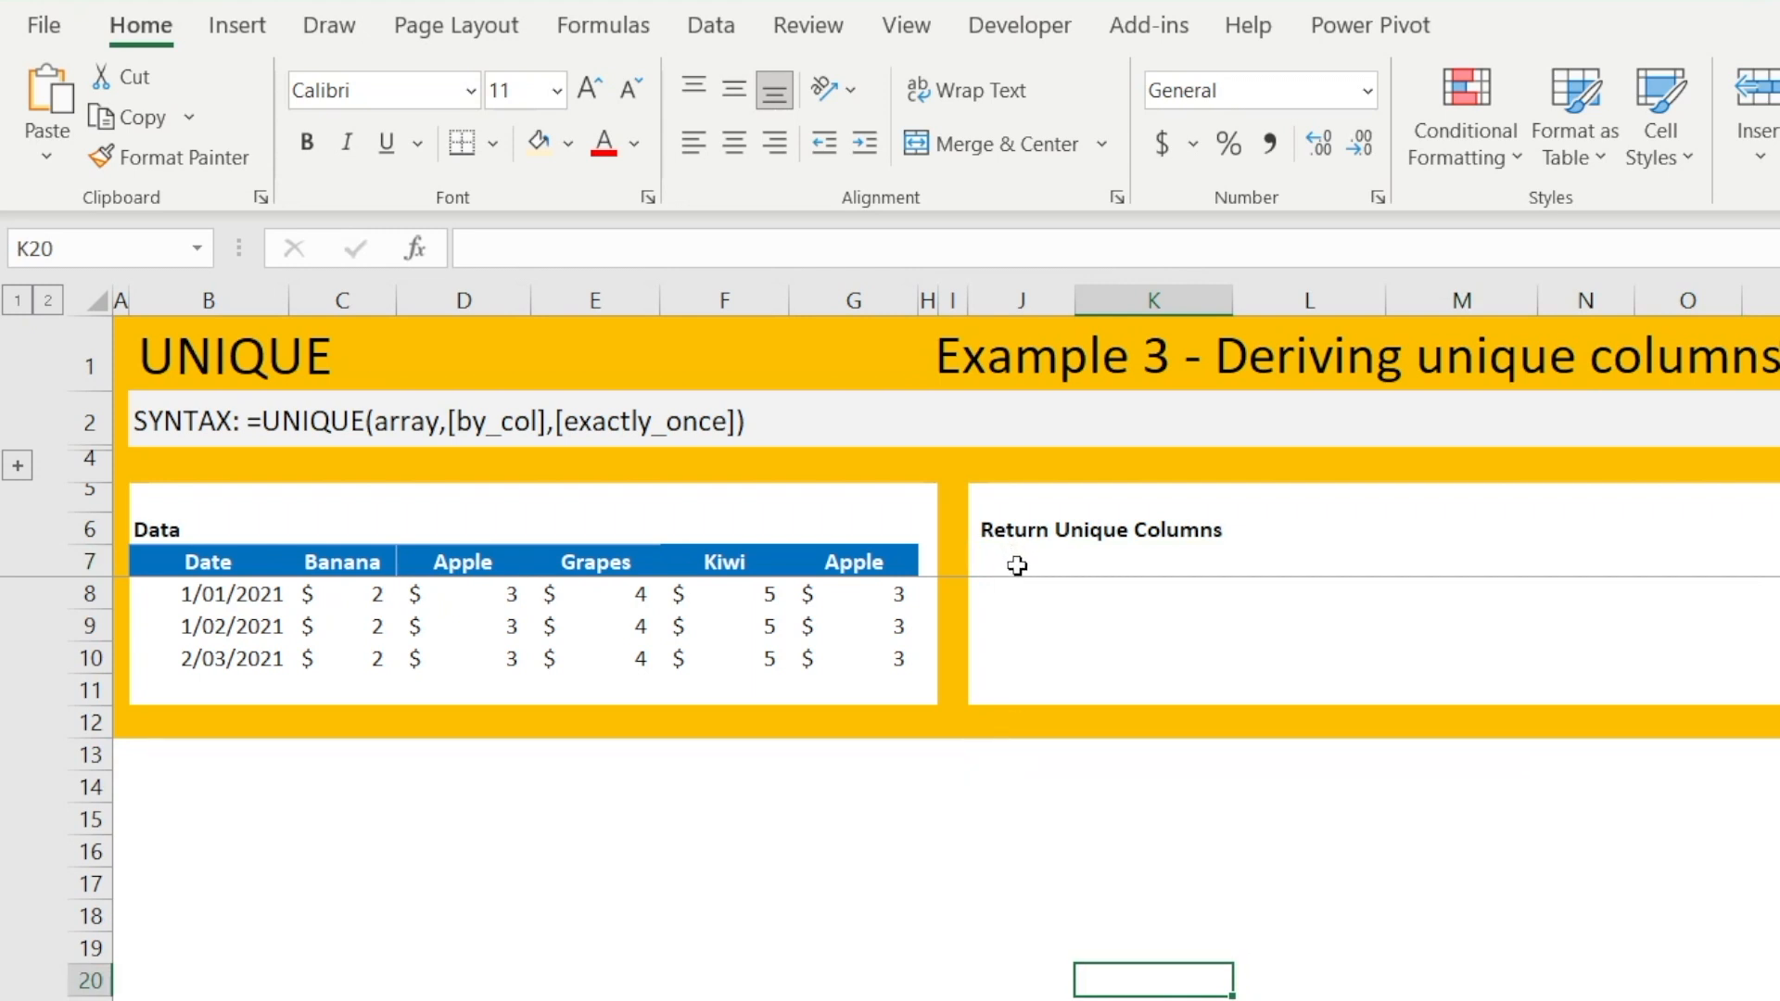
pyautogui.click(251, 572)
pyautogui.moveTo(250, 572); pyautogui.dragTo(811, 646)
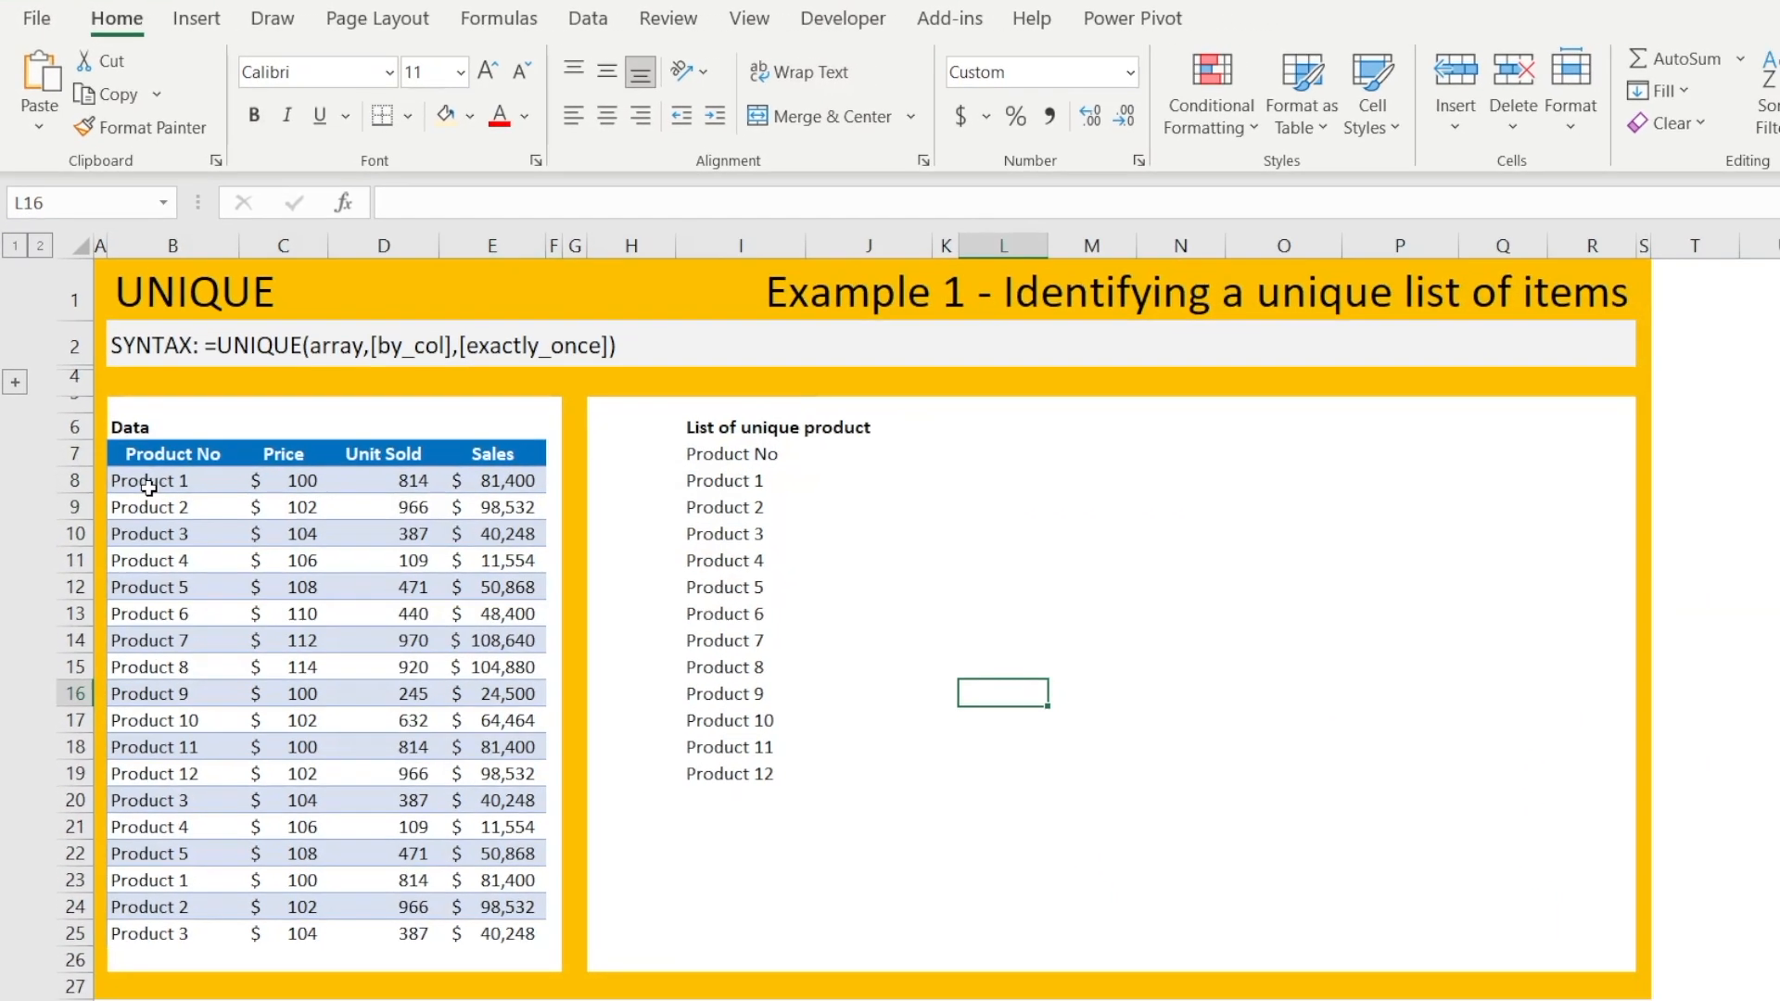
pyautogui.moveTo(120, 470); pyautogui.dragTo(477, 911)
pyautogui.click(151, 443)
pyautogui.moveTo(151, 444); pyautogui.dragTo(167, 914)
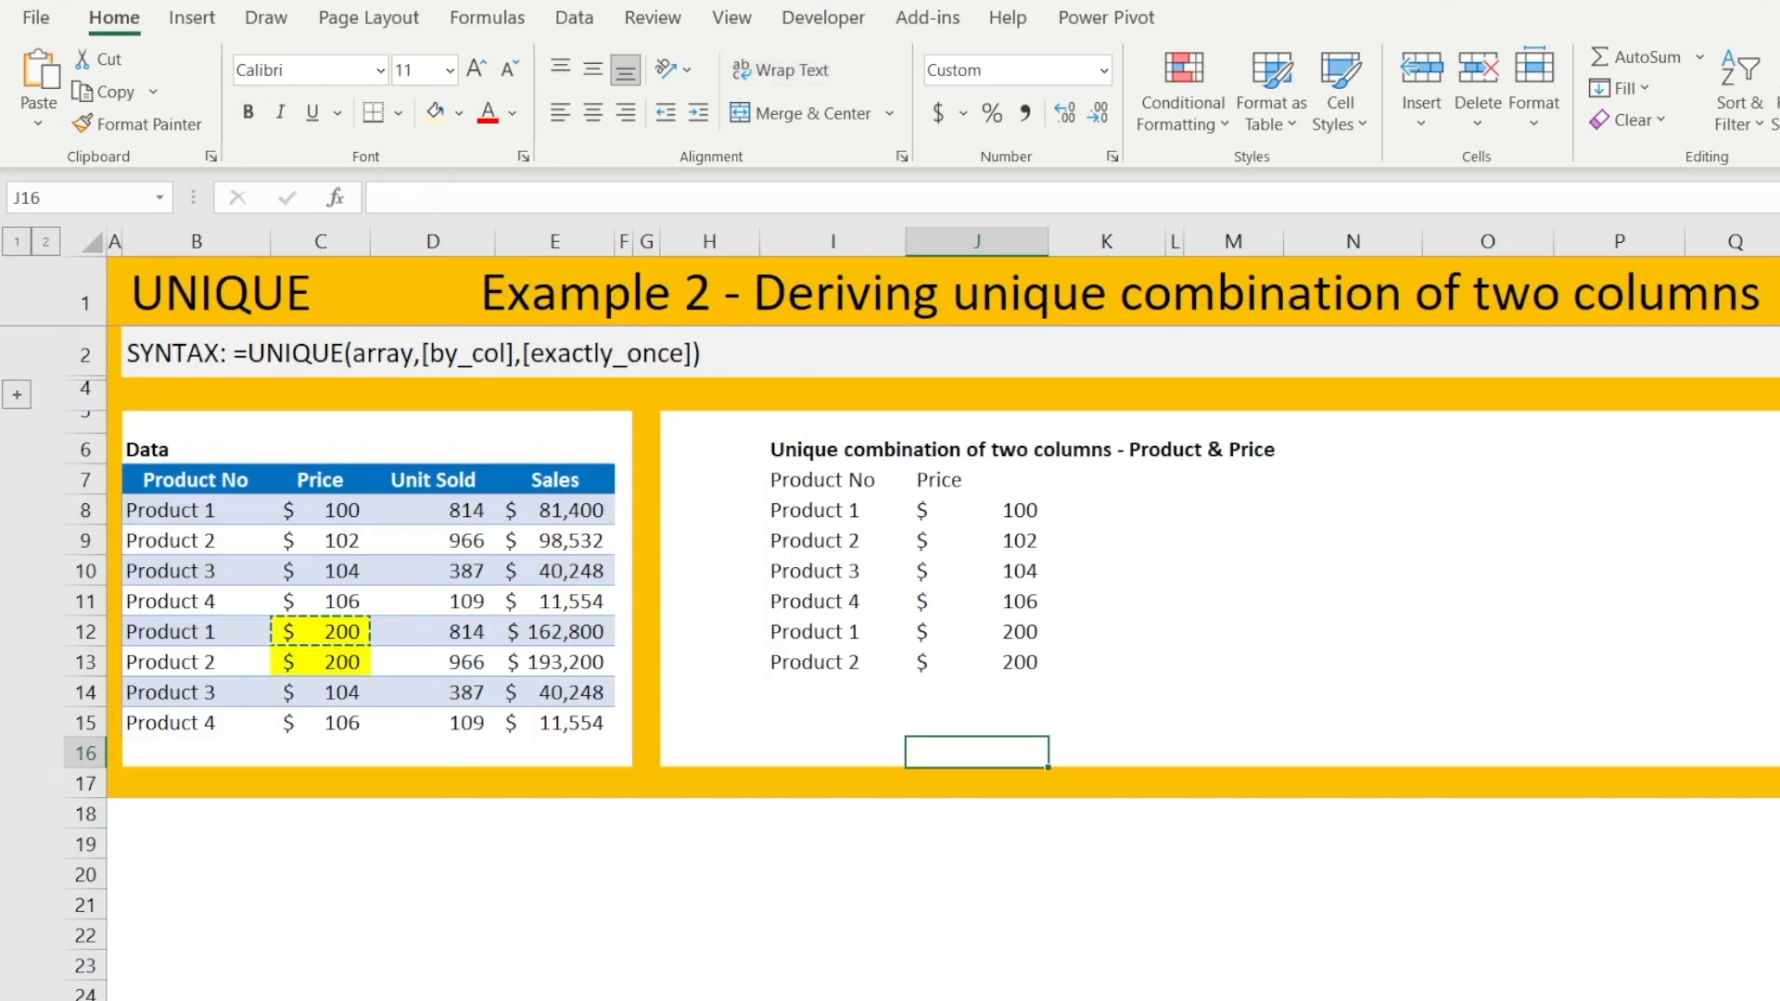
pyautogui.moveTo(246, 480); pyautogui.dragTo(361, 726)
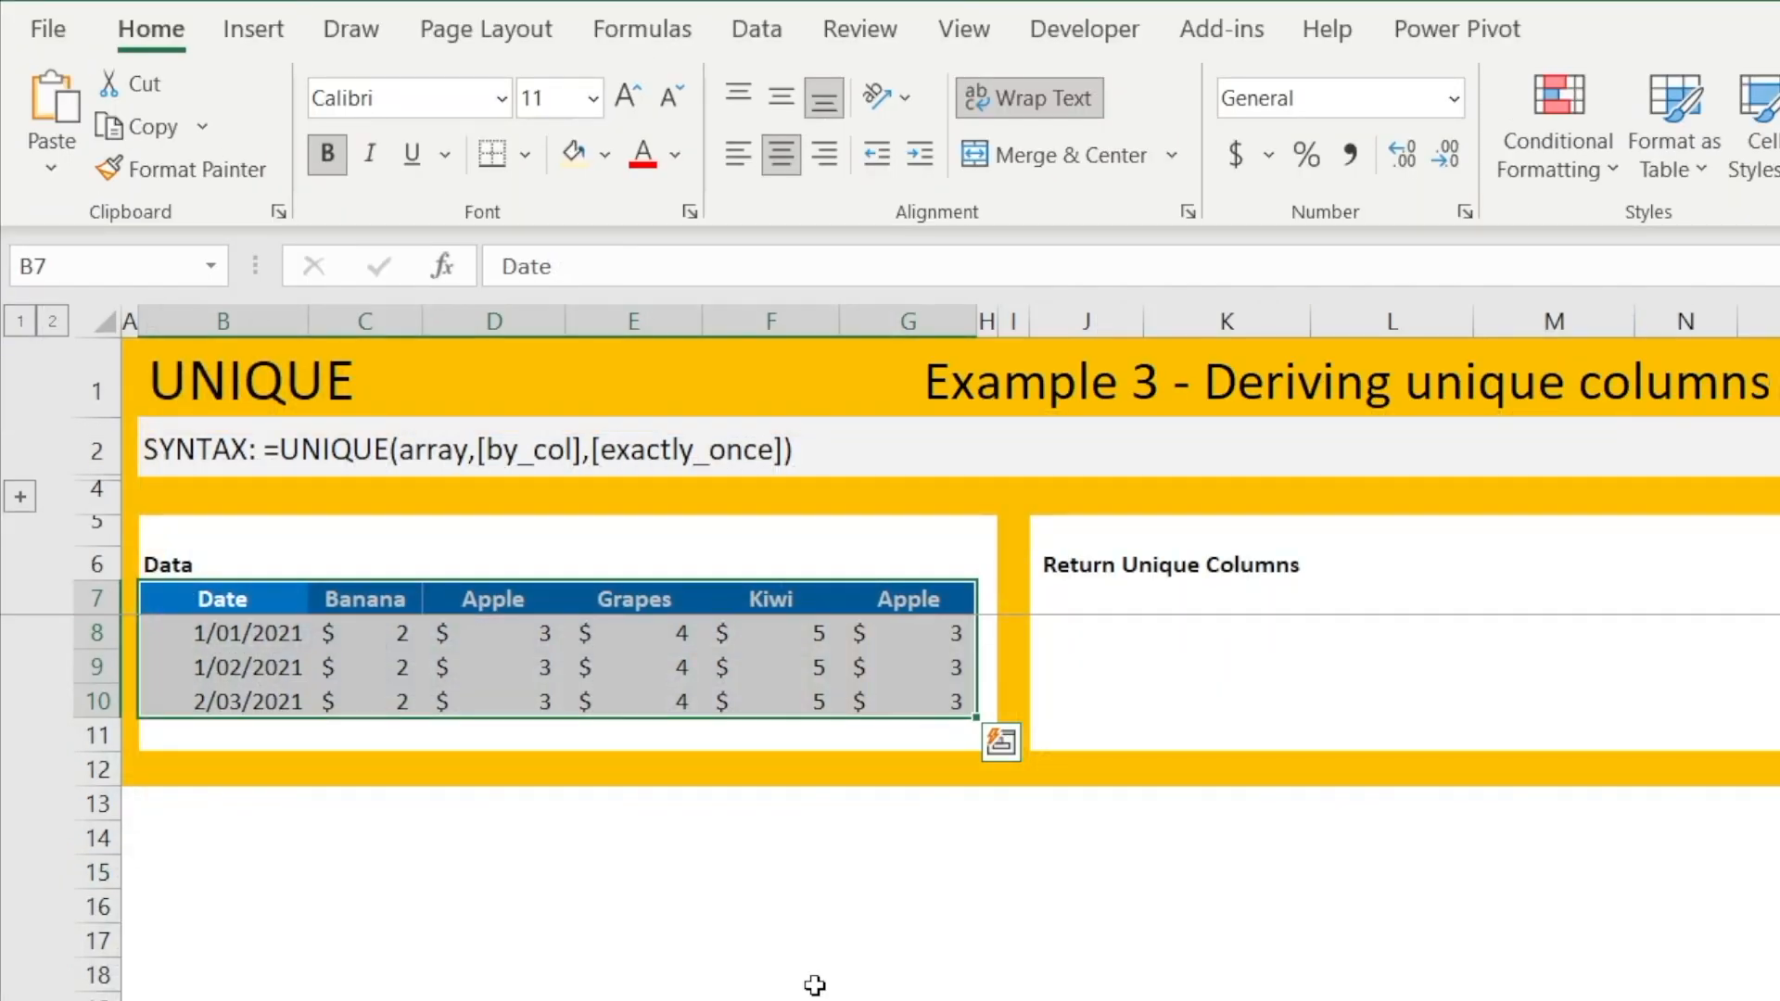
pyautogui.click(805, 942)
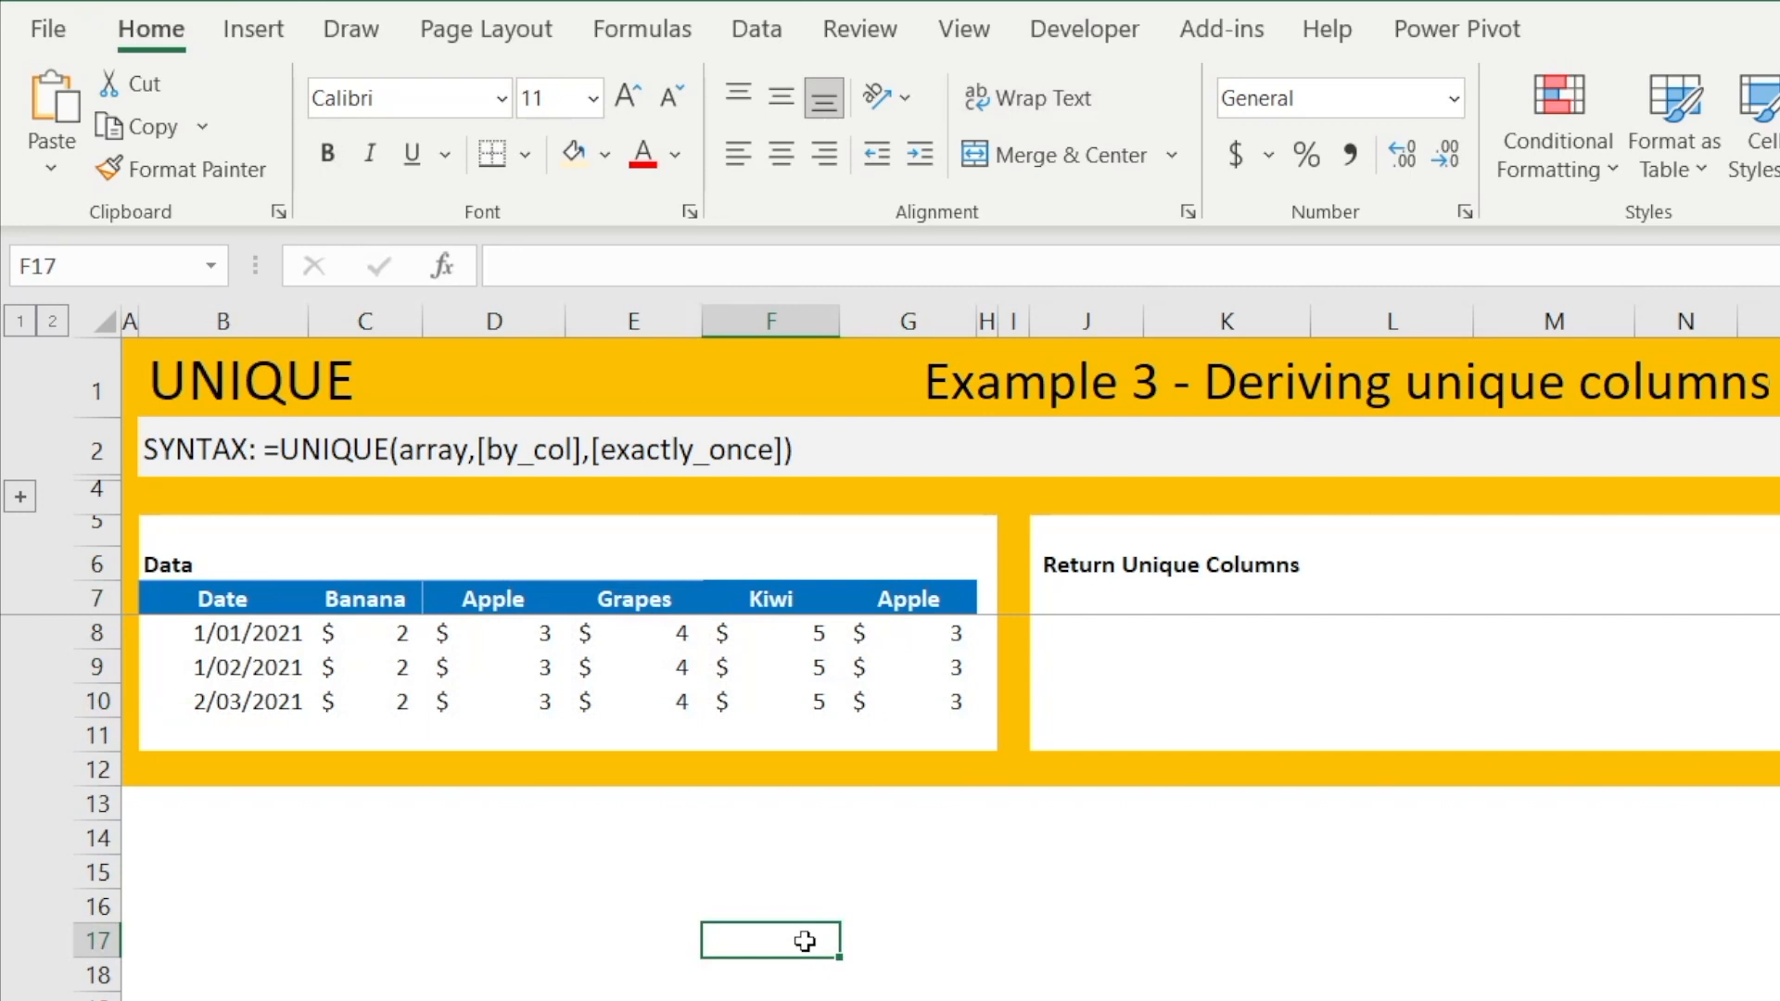
pyautogui.moveTo(248, 605); pyautogui.dragTo(930, 708)
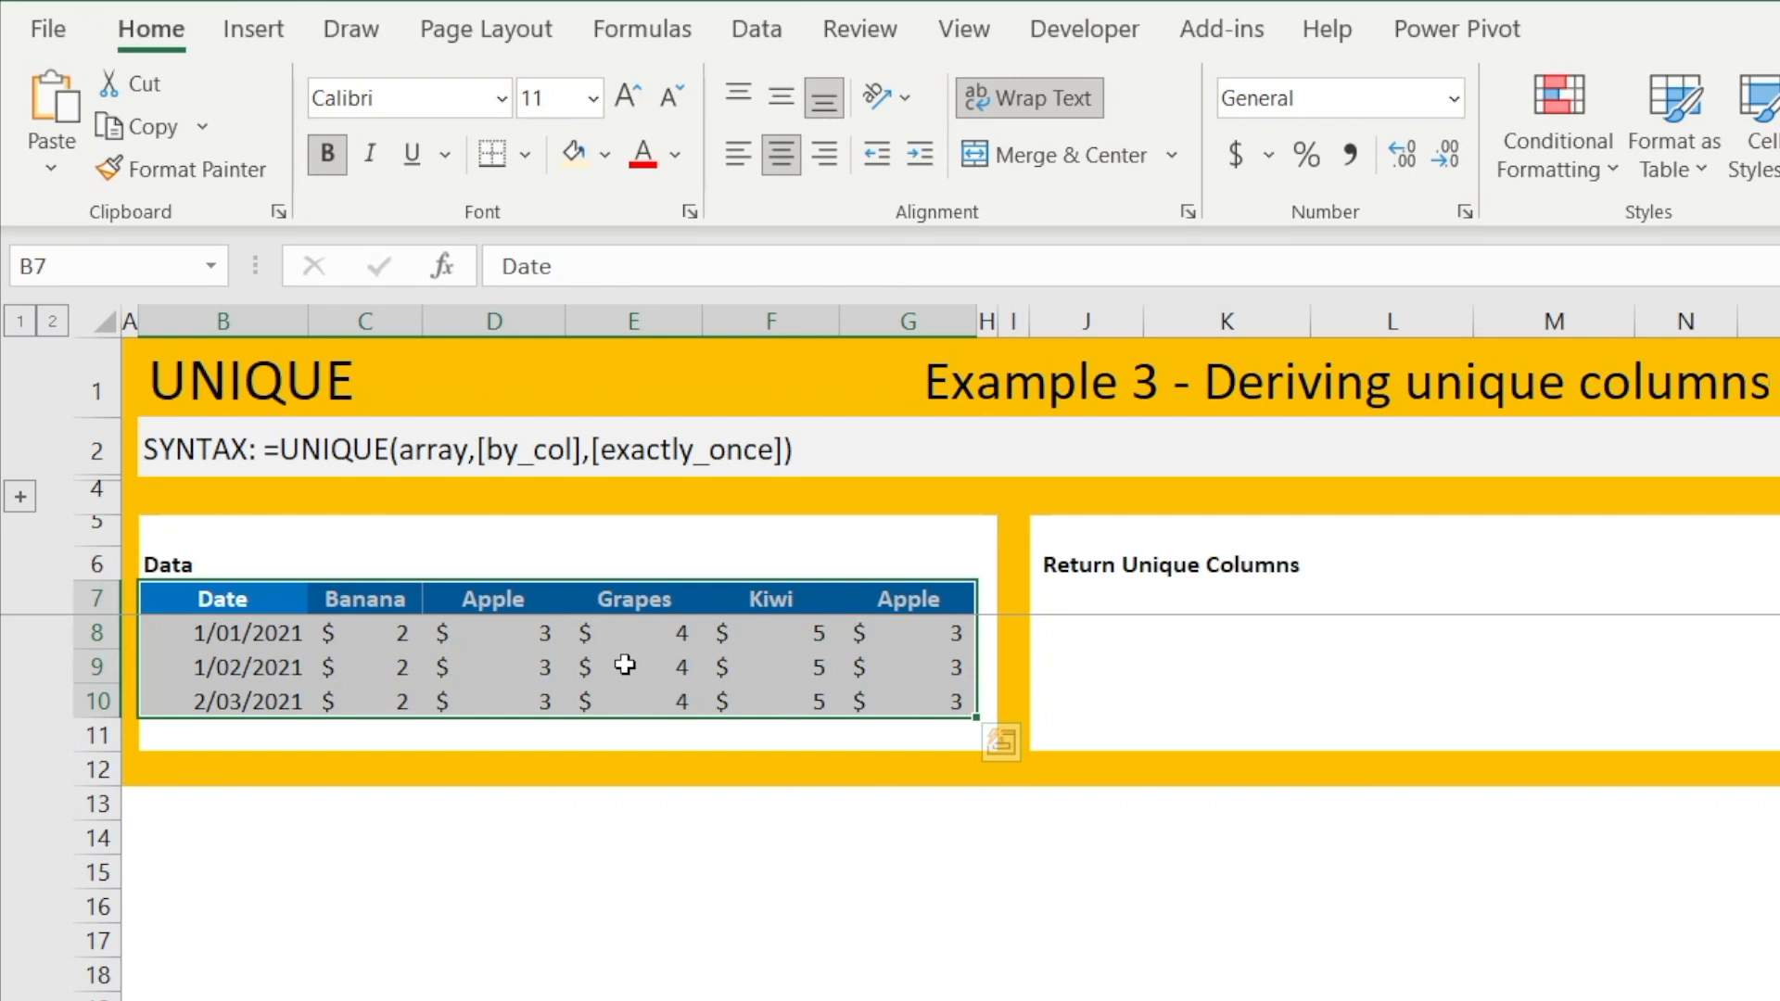
# On the Example 3 worksheet, enter =UNIQUE(B7:G7,TRUE) in J7 to return the unique column headings.
pyautogui.click(1094, 605)
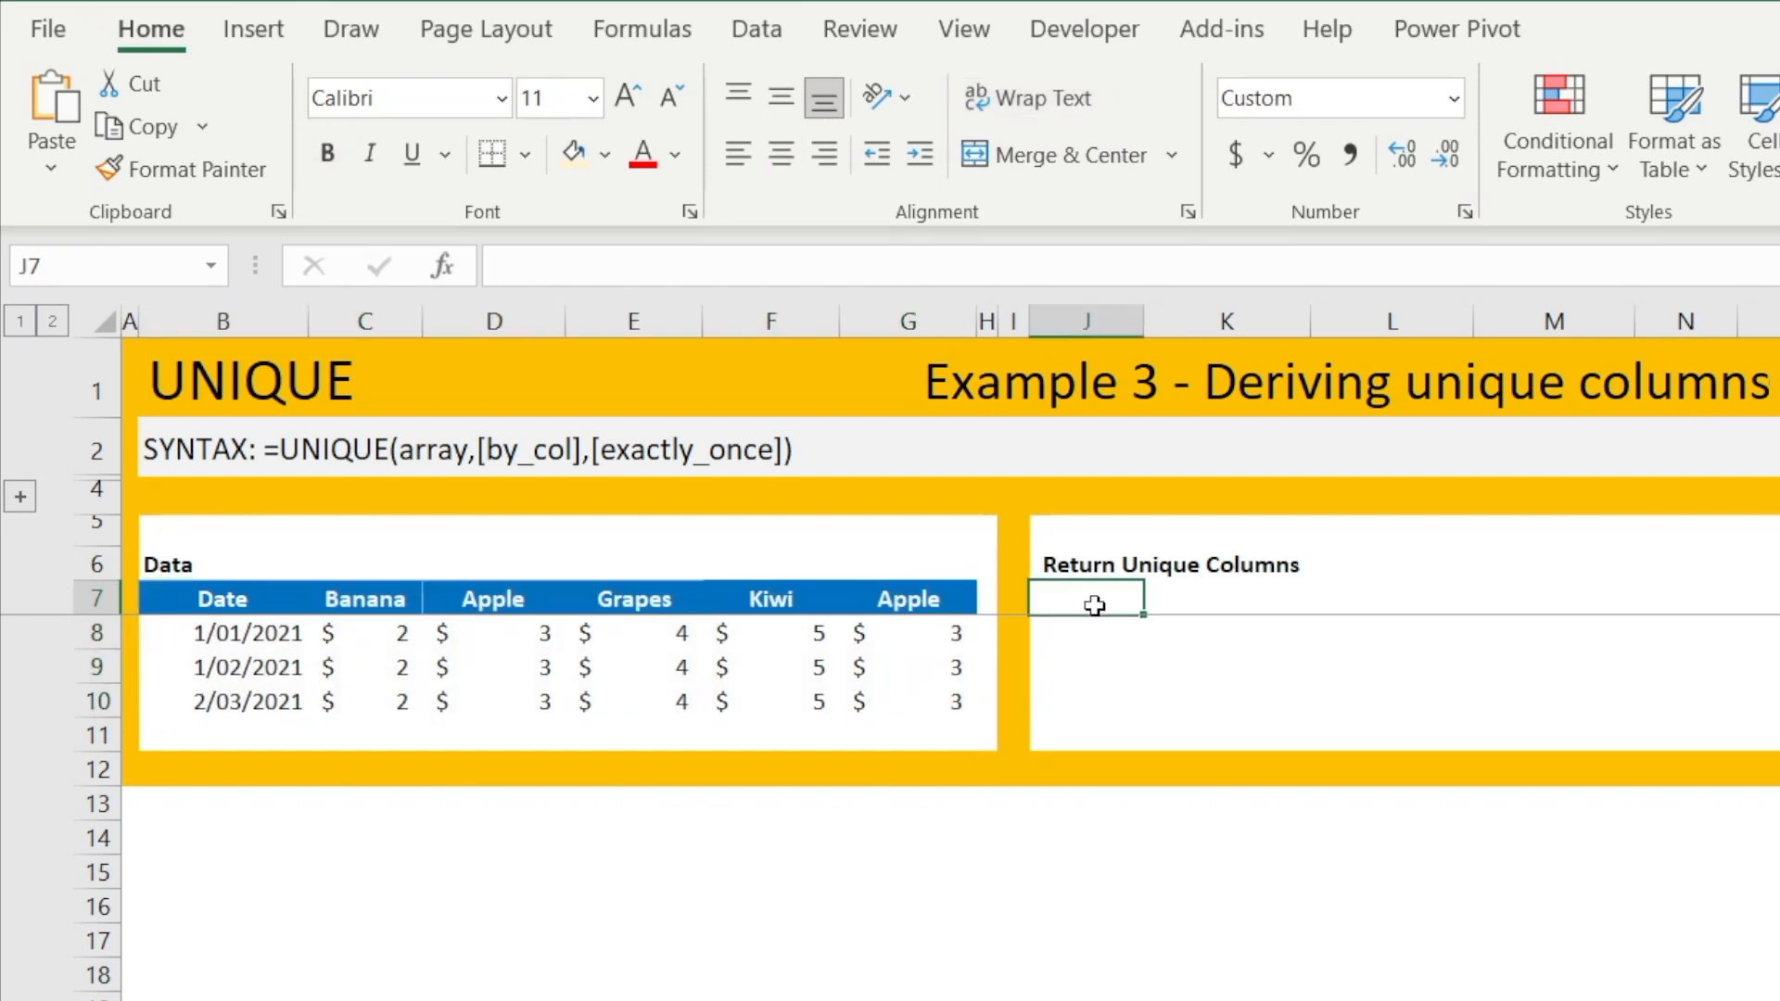
pyautogui.write('=unique')
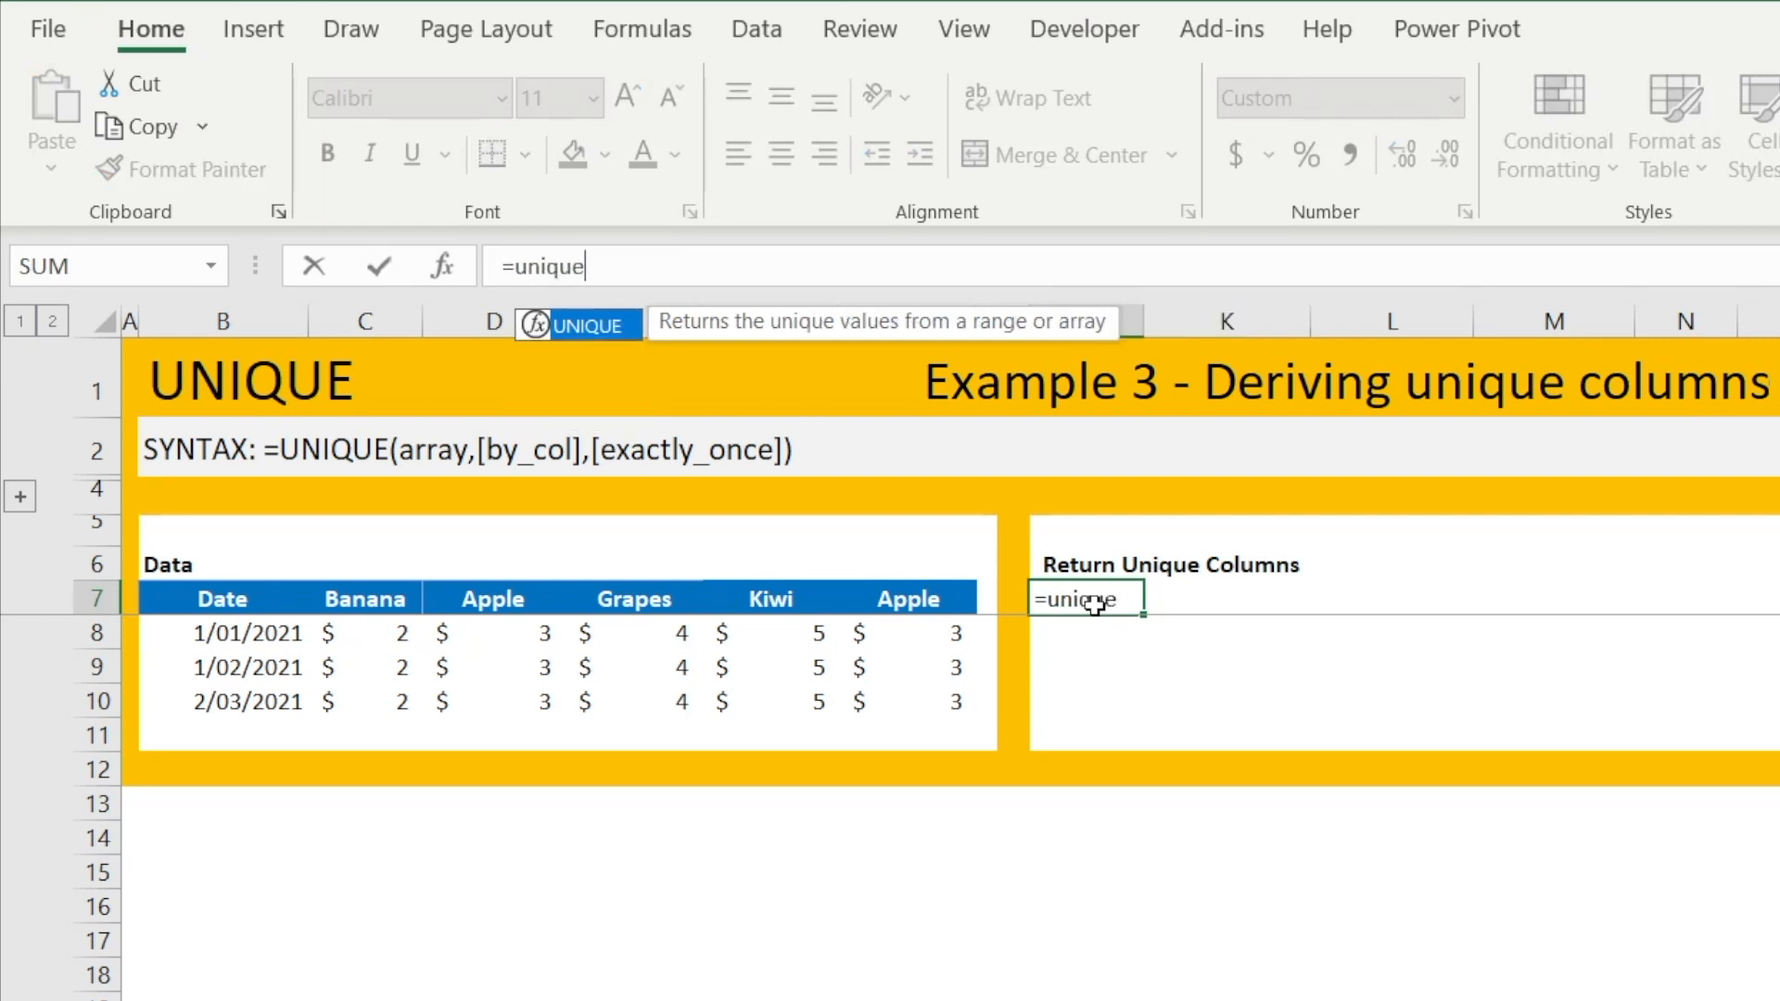
pyautogui.write('(')
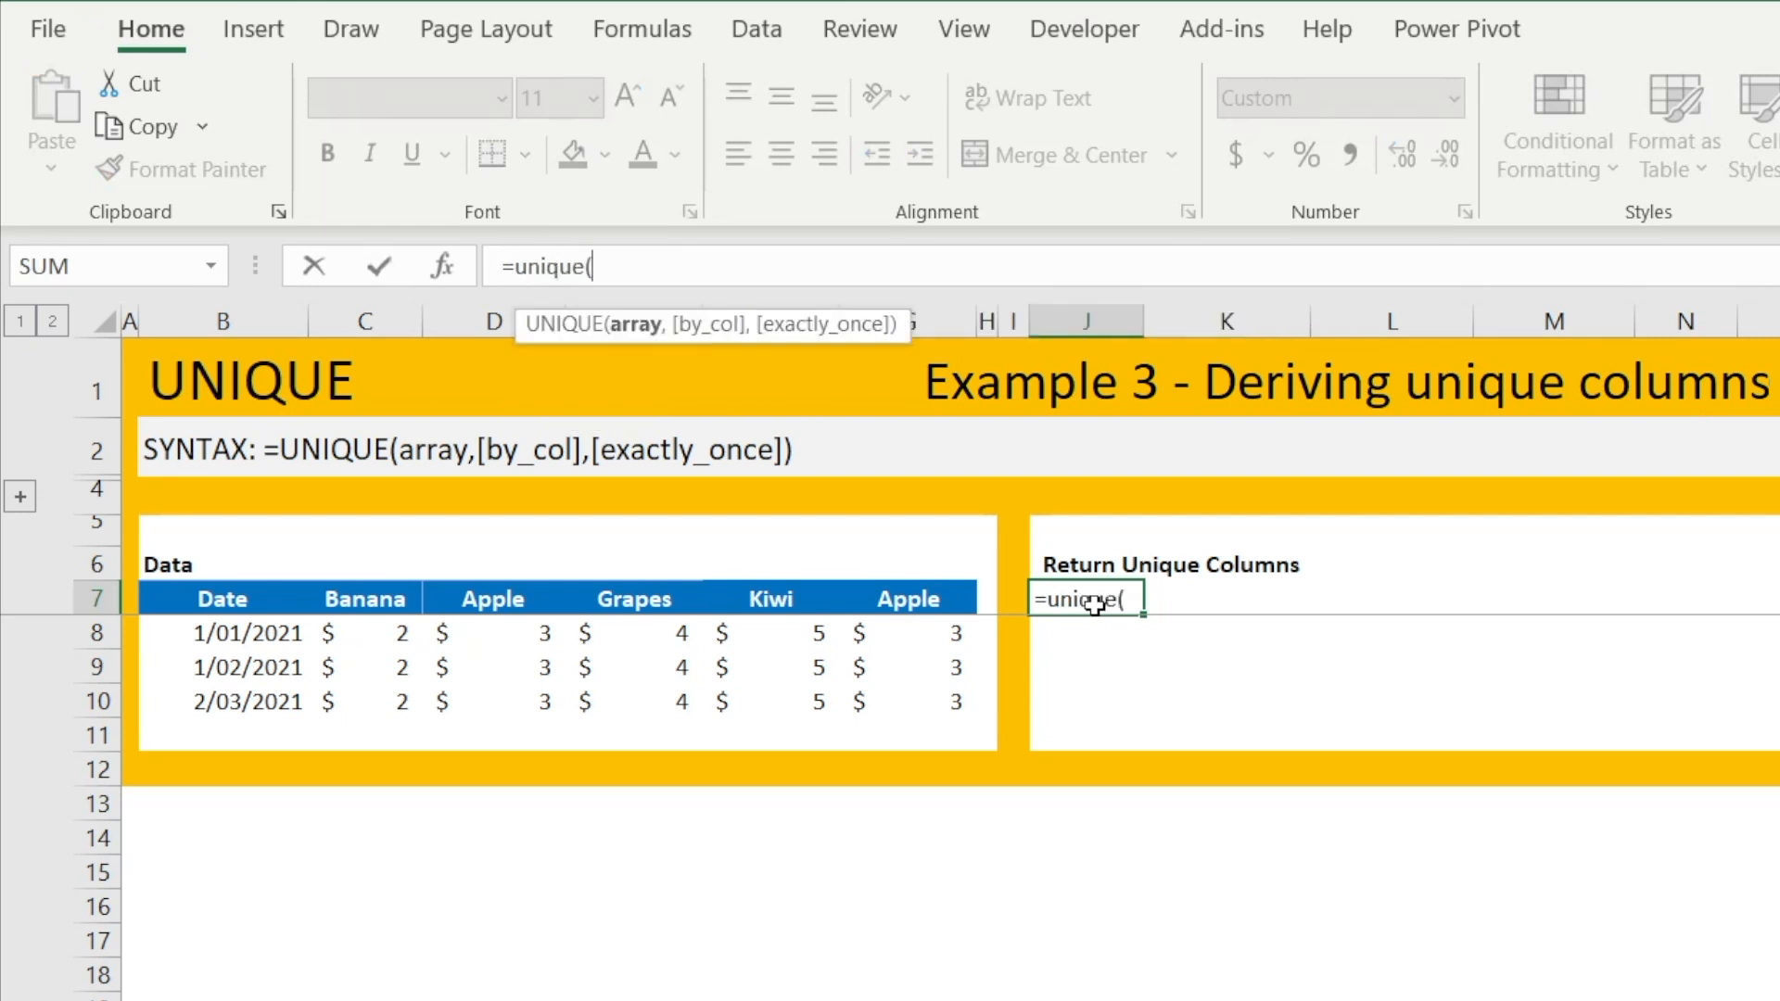
pyautogui.moveTo(223, 600); pyautogui.dragTo(932, 600)
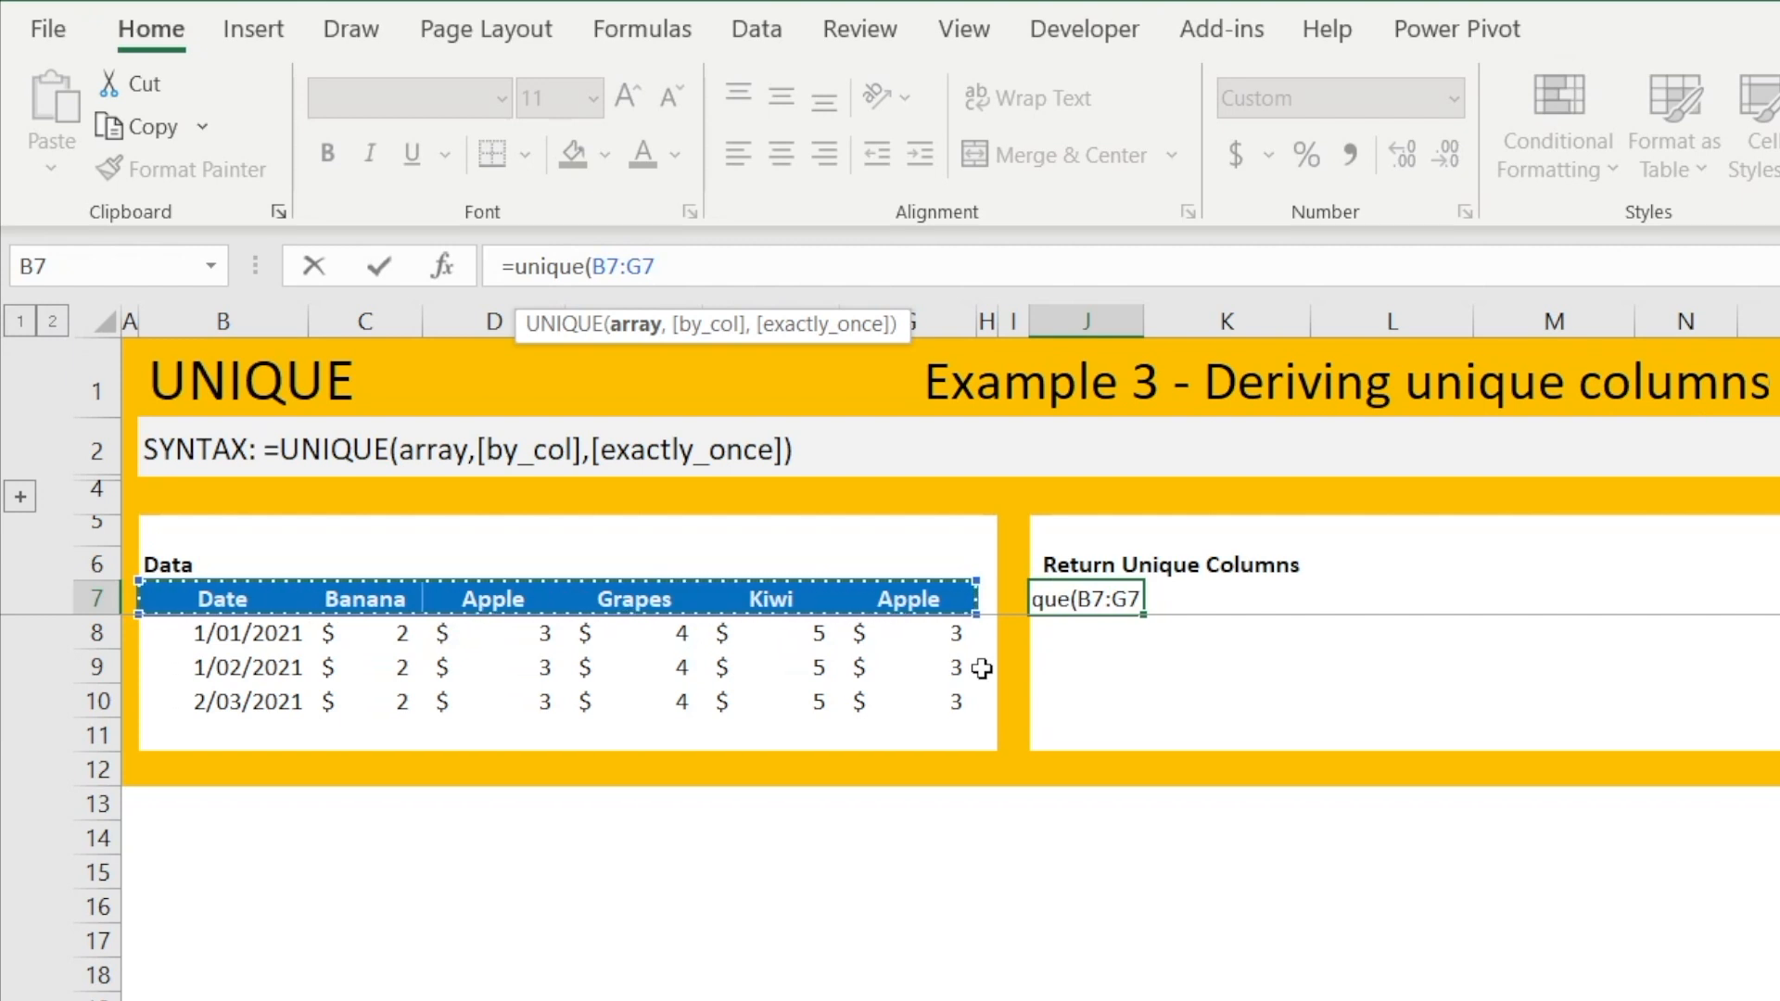
pyautogui.write(',')
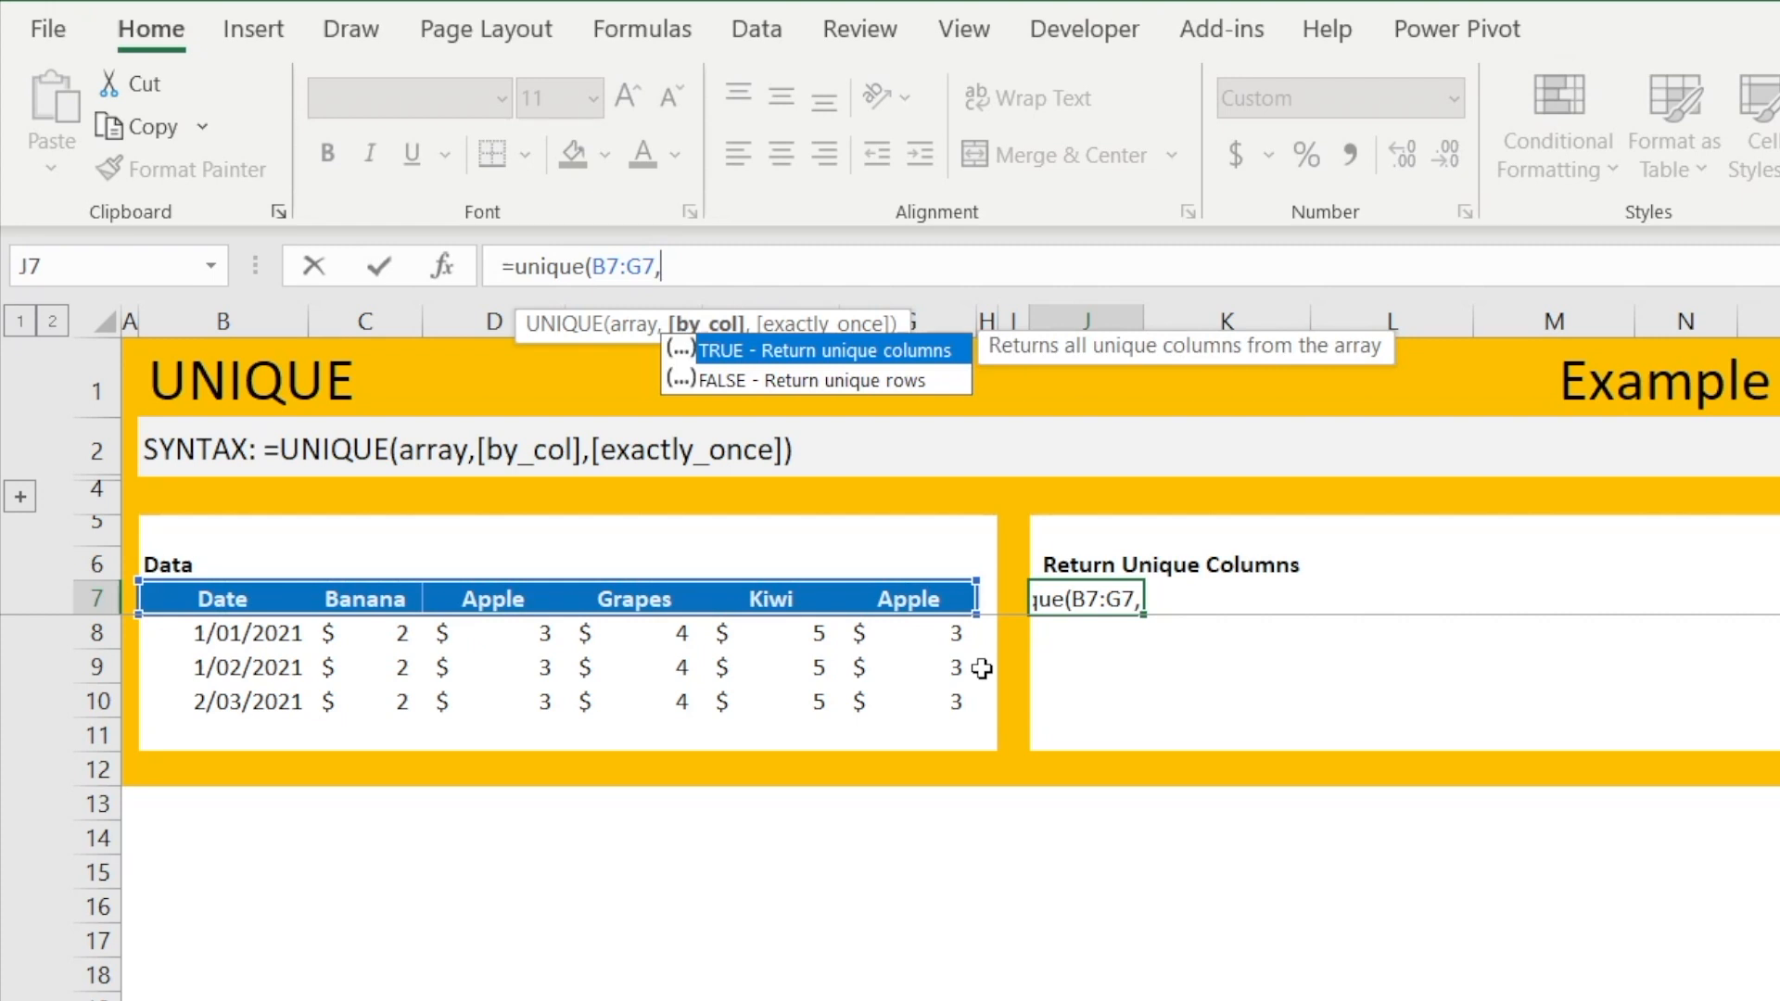
pyautogui.doubleClick(792, 358)
pyautogui.write(')')
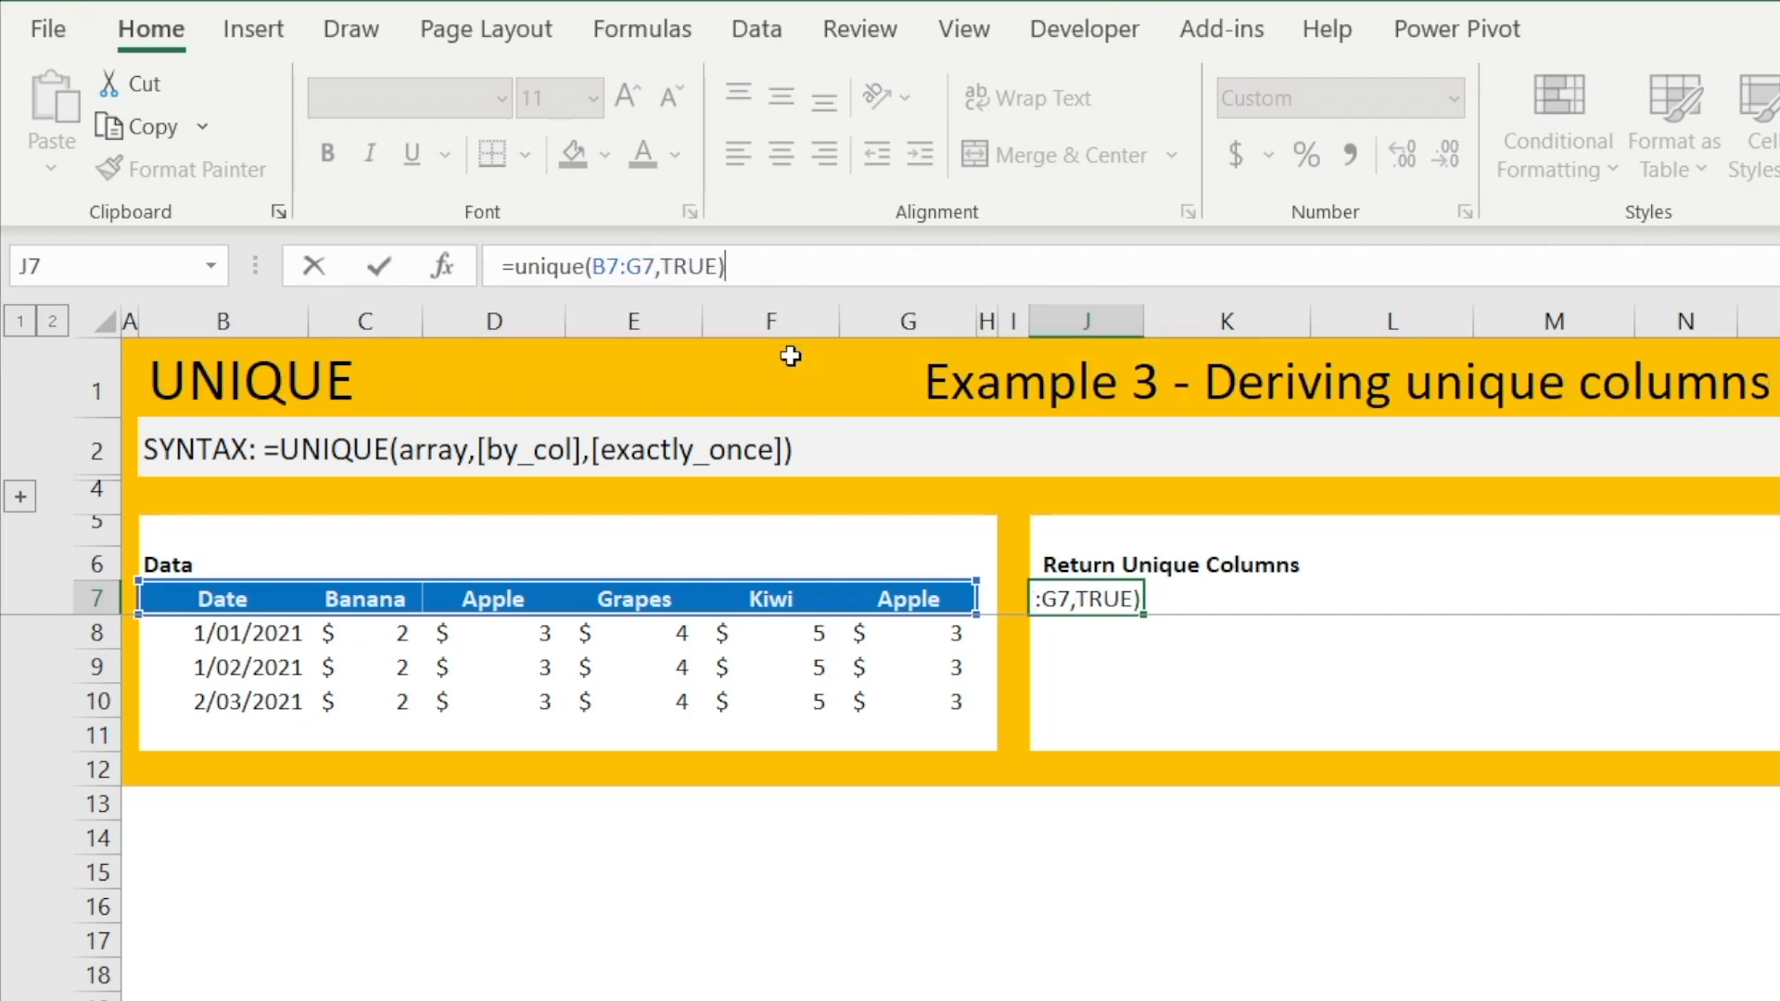
pyautogui.press('Return')
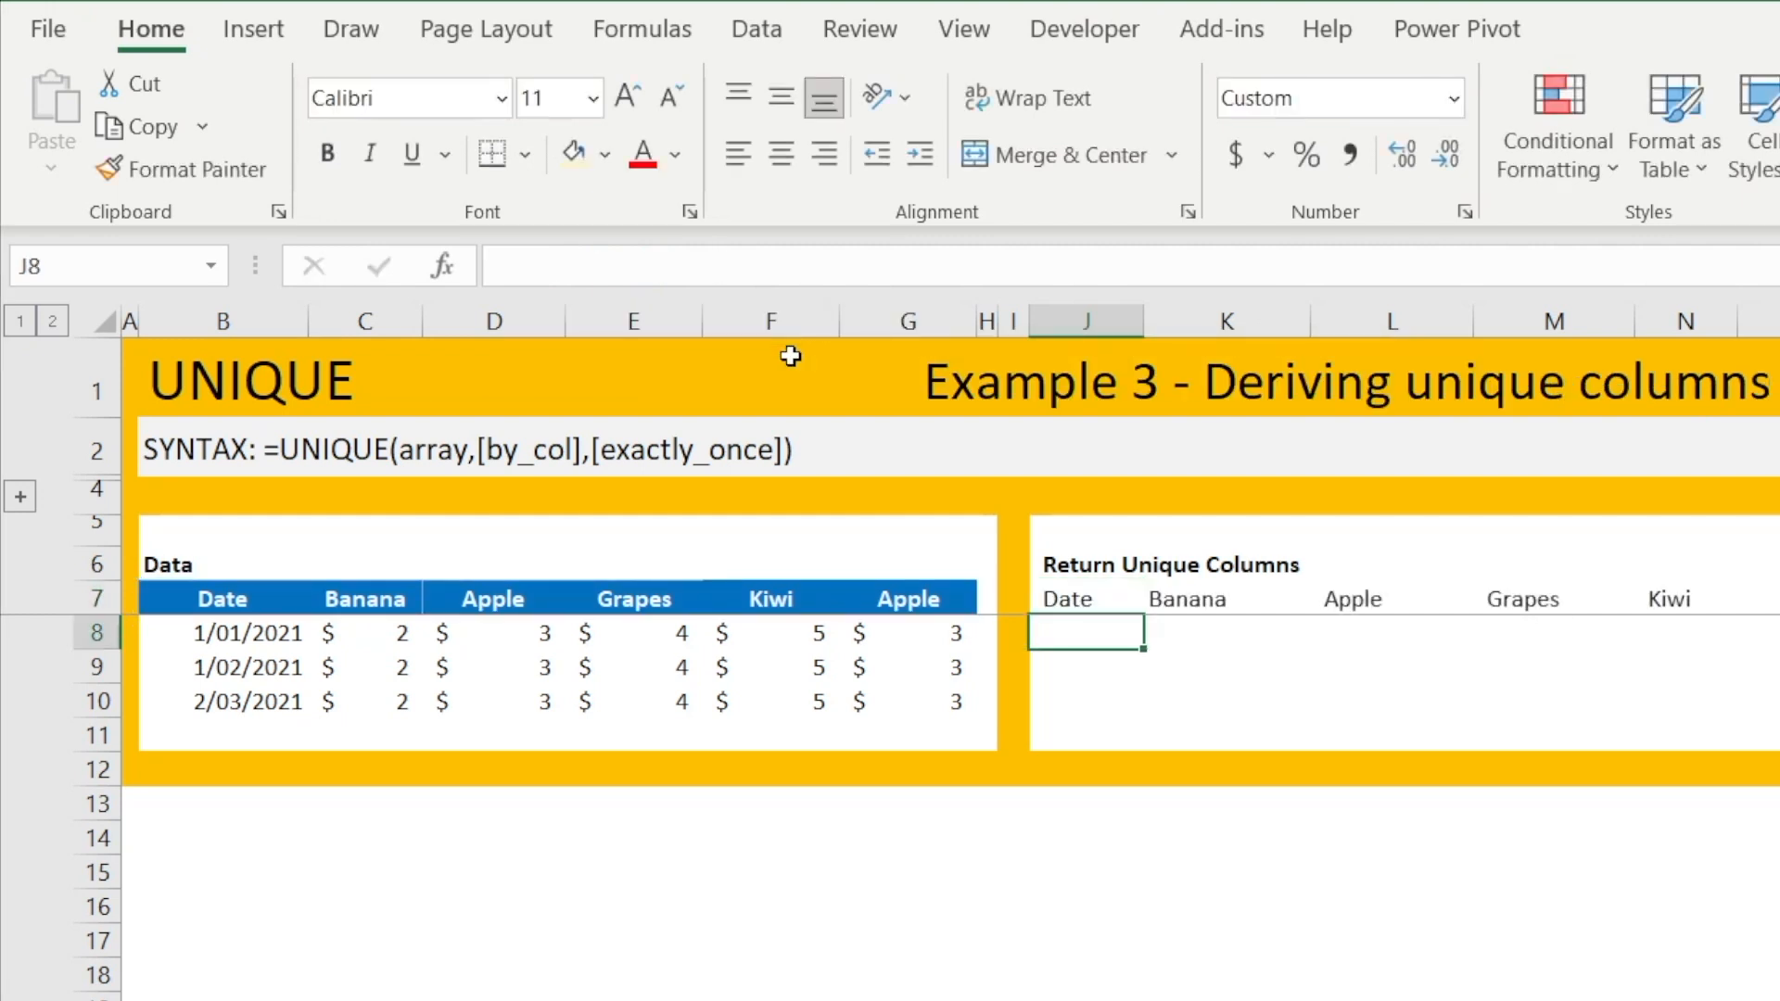
pyautogui.moveTo(1221, 604); pyautogui.dragTo(1657, 603)
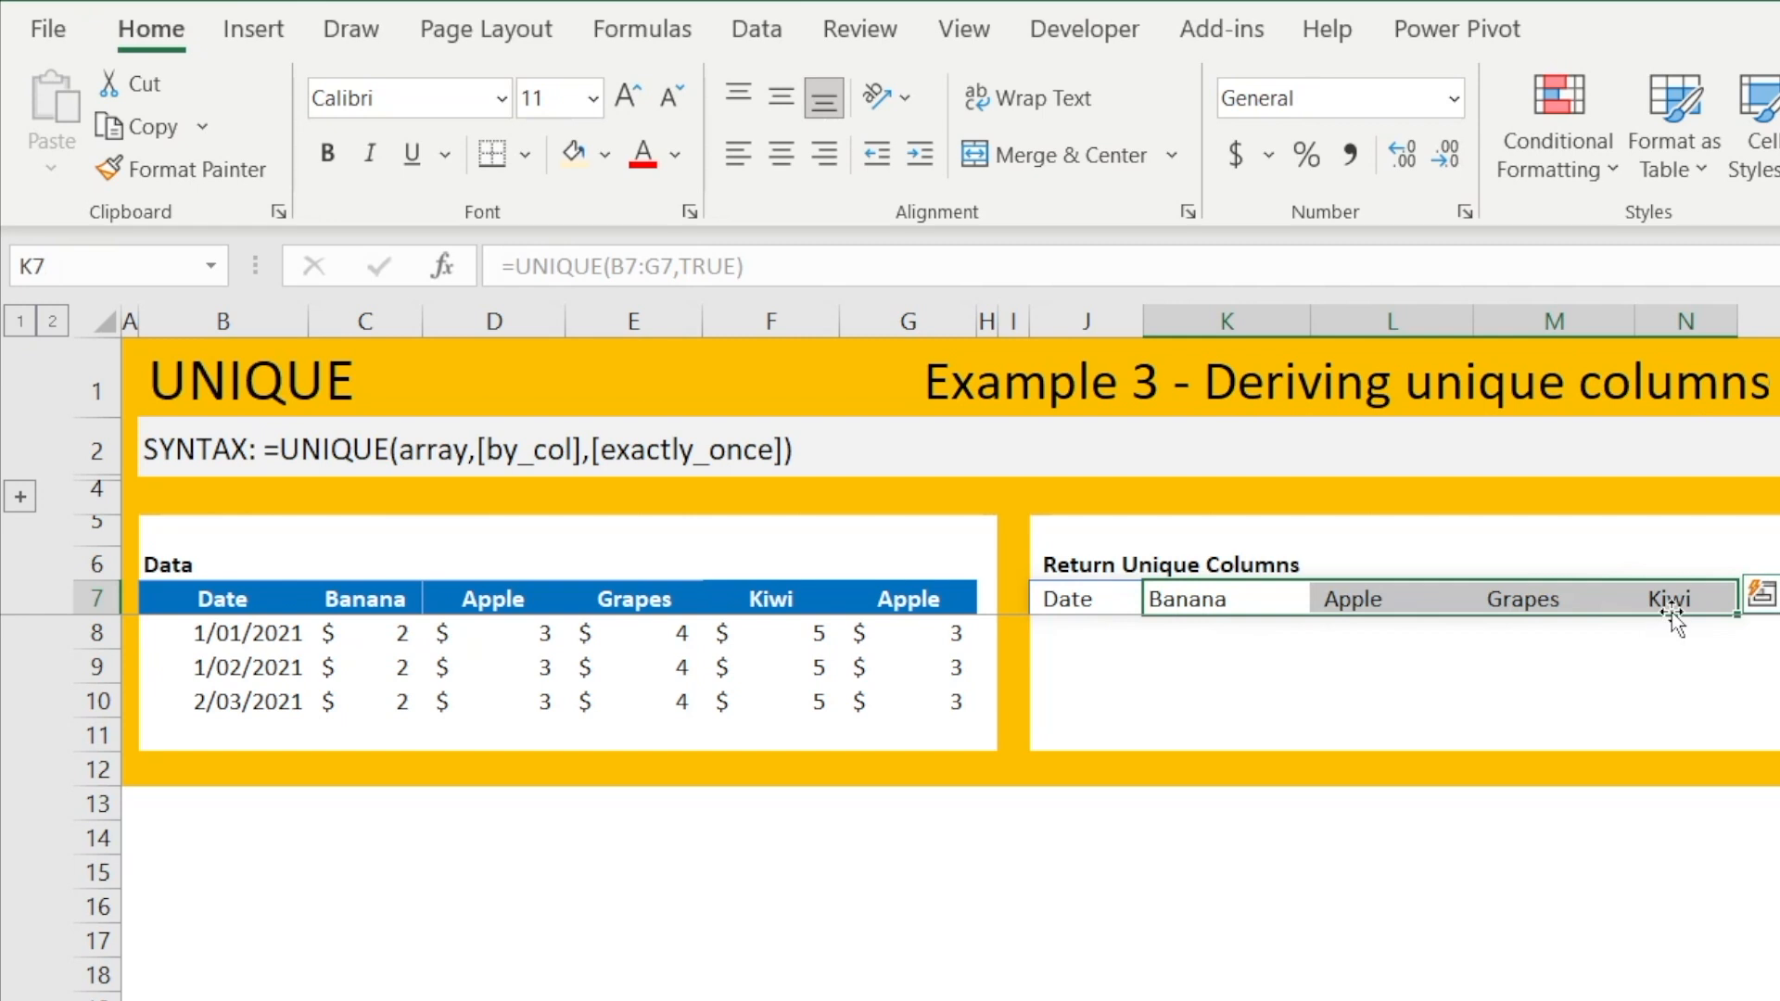
# Copy the Apple heading from G7 over the Grapes and Kiwi headings in E7:F7.
pyautogui.click(954, 603)
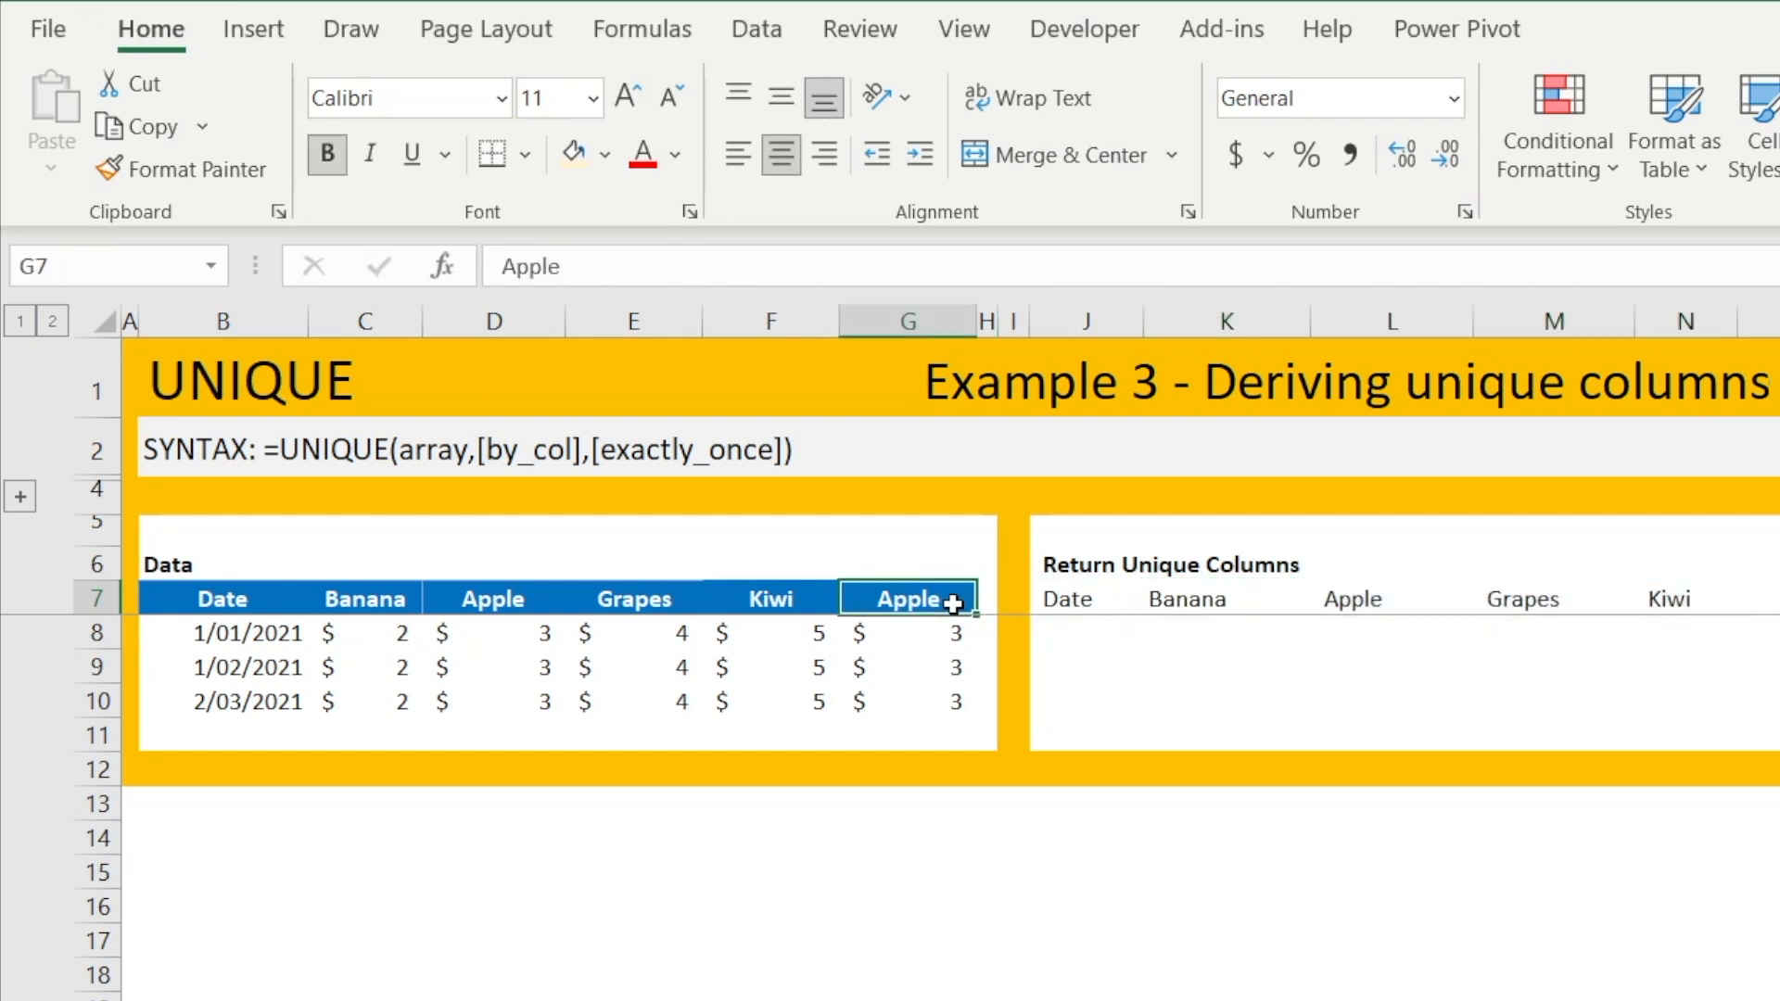
pyautogui.click(512, 598)
pyautogui.click(918, 603)
pyautogui.hotkey('ctrl', 'c')
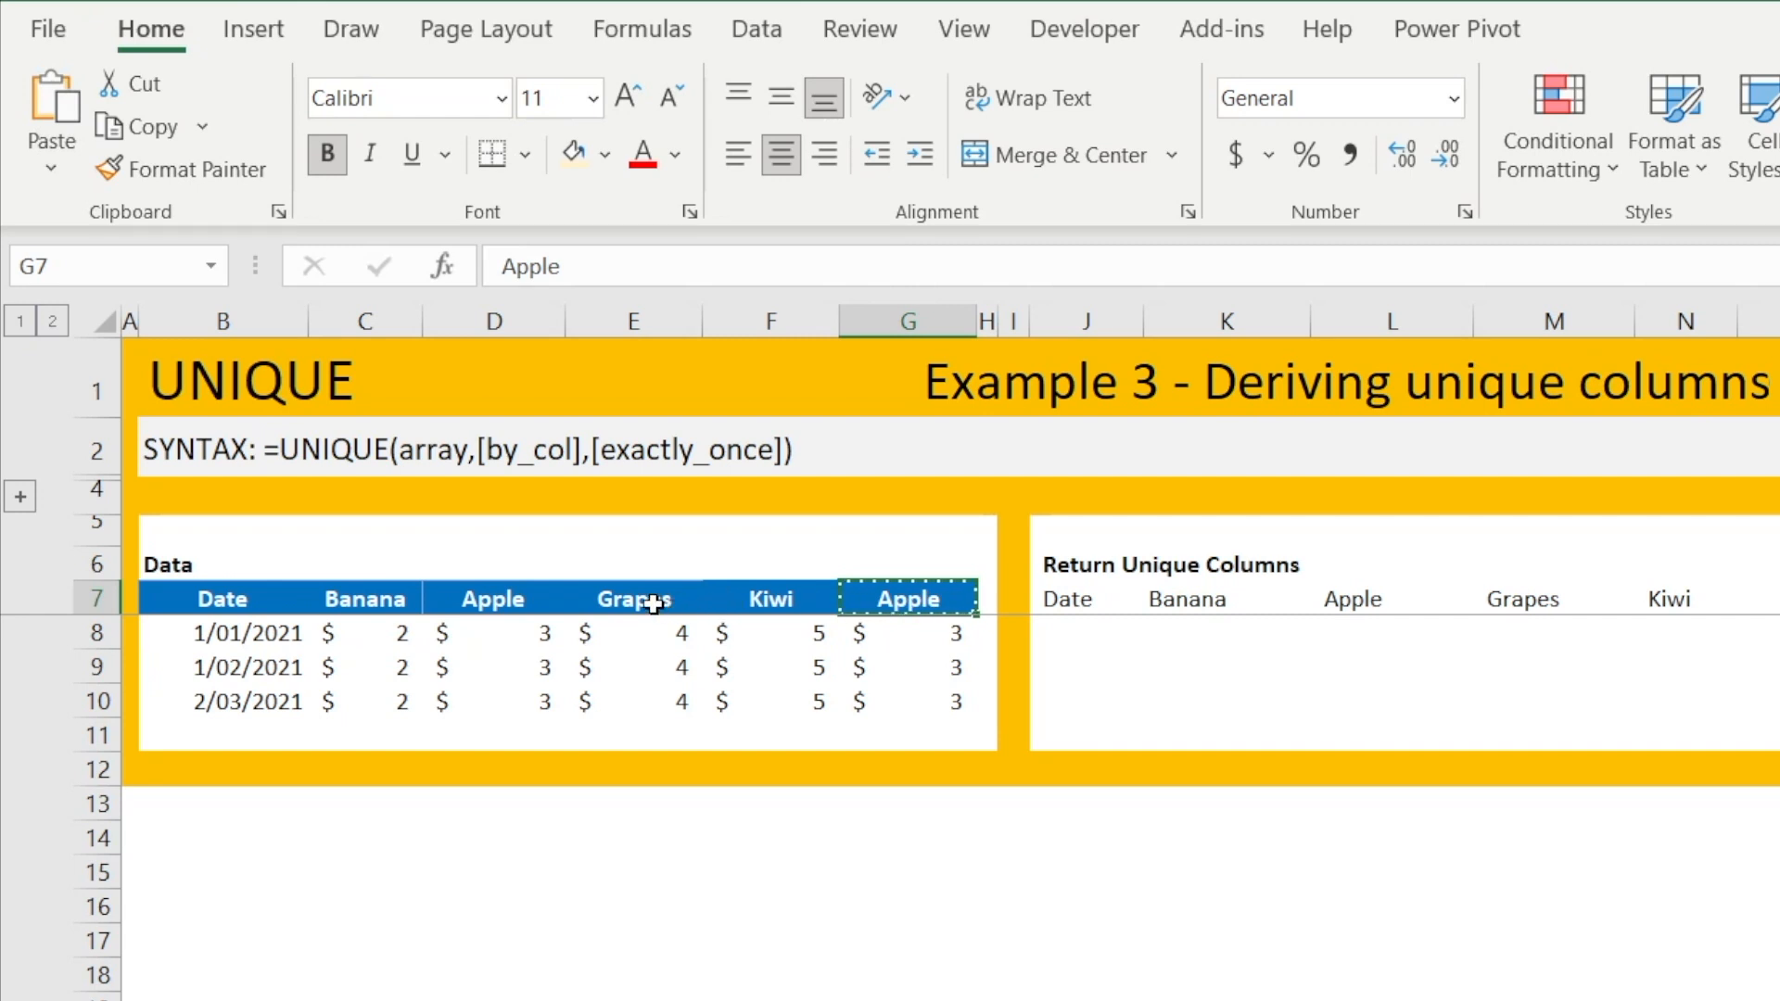
pyautogui.moveTo(626, 603); pyautogui.dragTo(713, 604)
pyautogui.hotkey('ctrl', 'v')
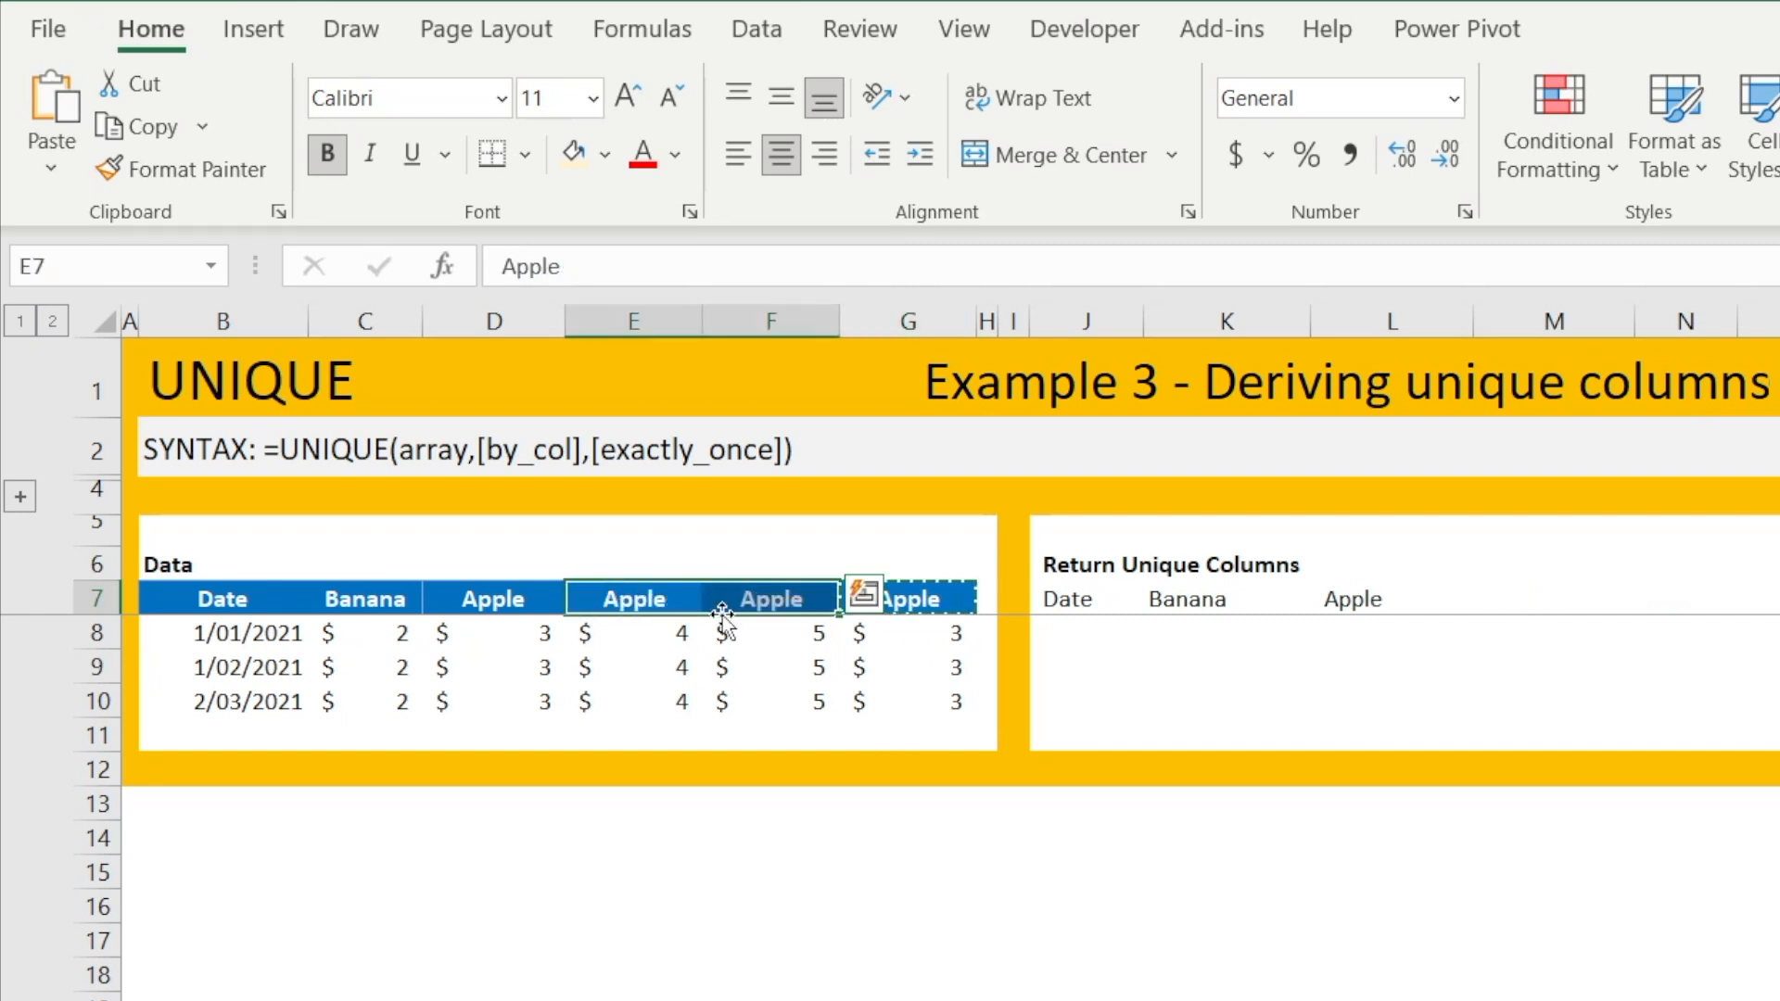
# Paste the copied Apple heading over the Banana heading in C7 and check the unique columns result.
pyautogui.click(399, 610)
pyautogui.hotkey('ctrl', 'v')
pyautogui.click(447, 691)
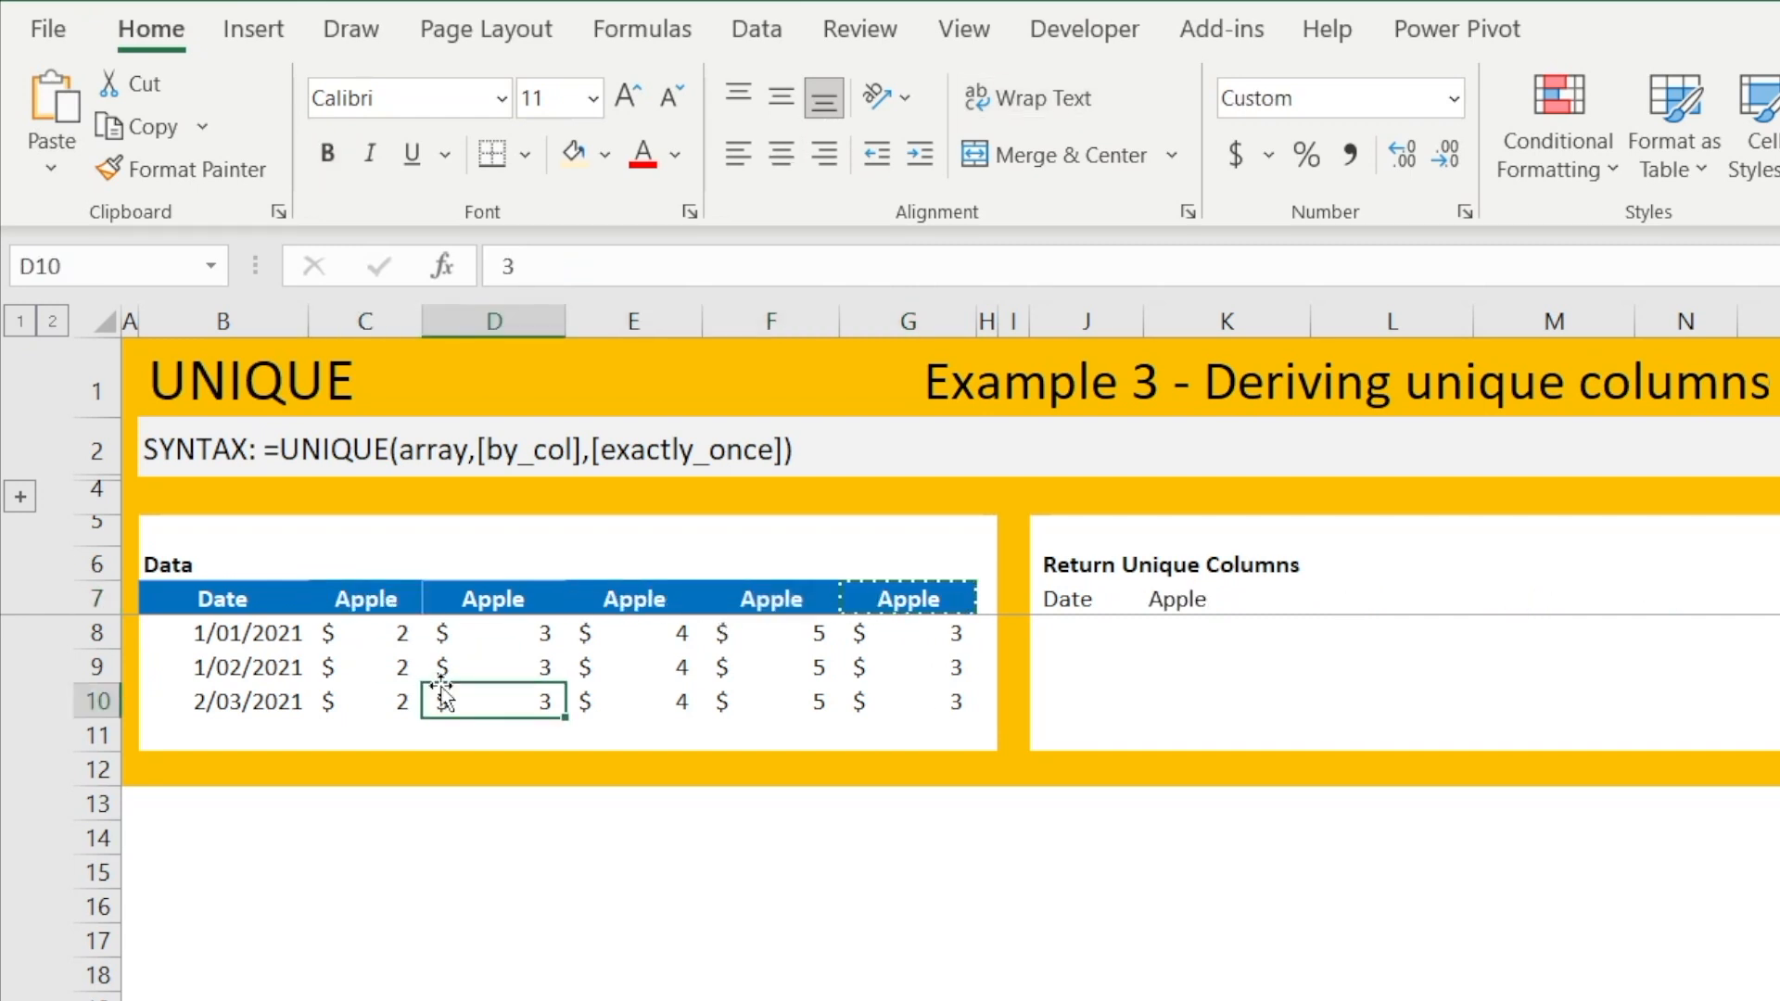
pyautogui.click(1168, 601)
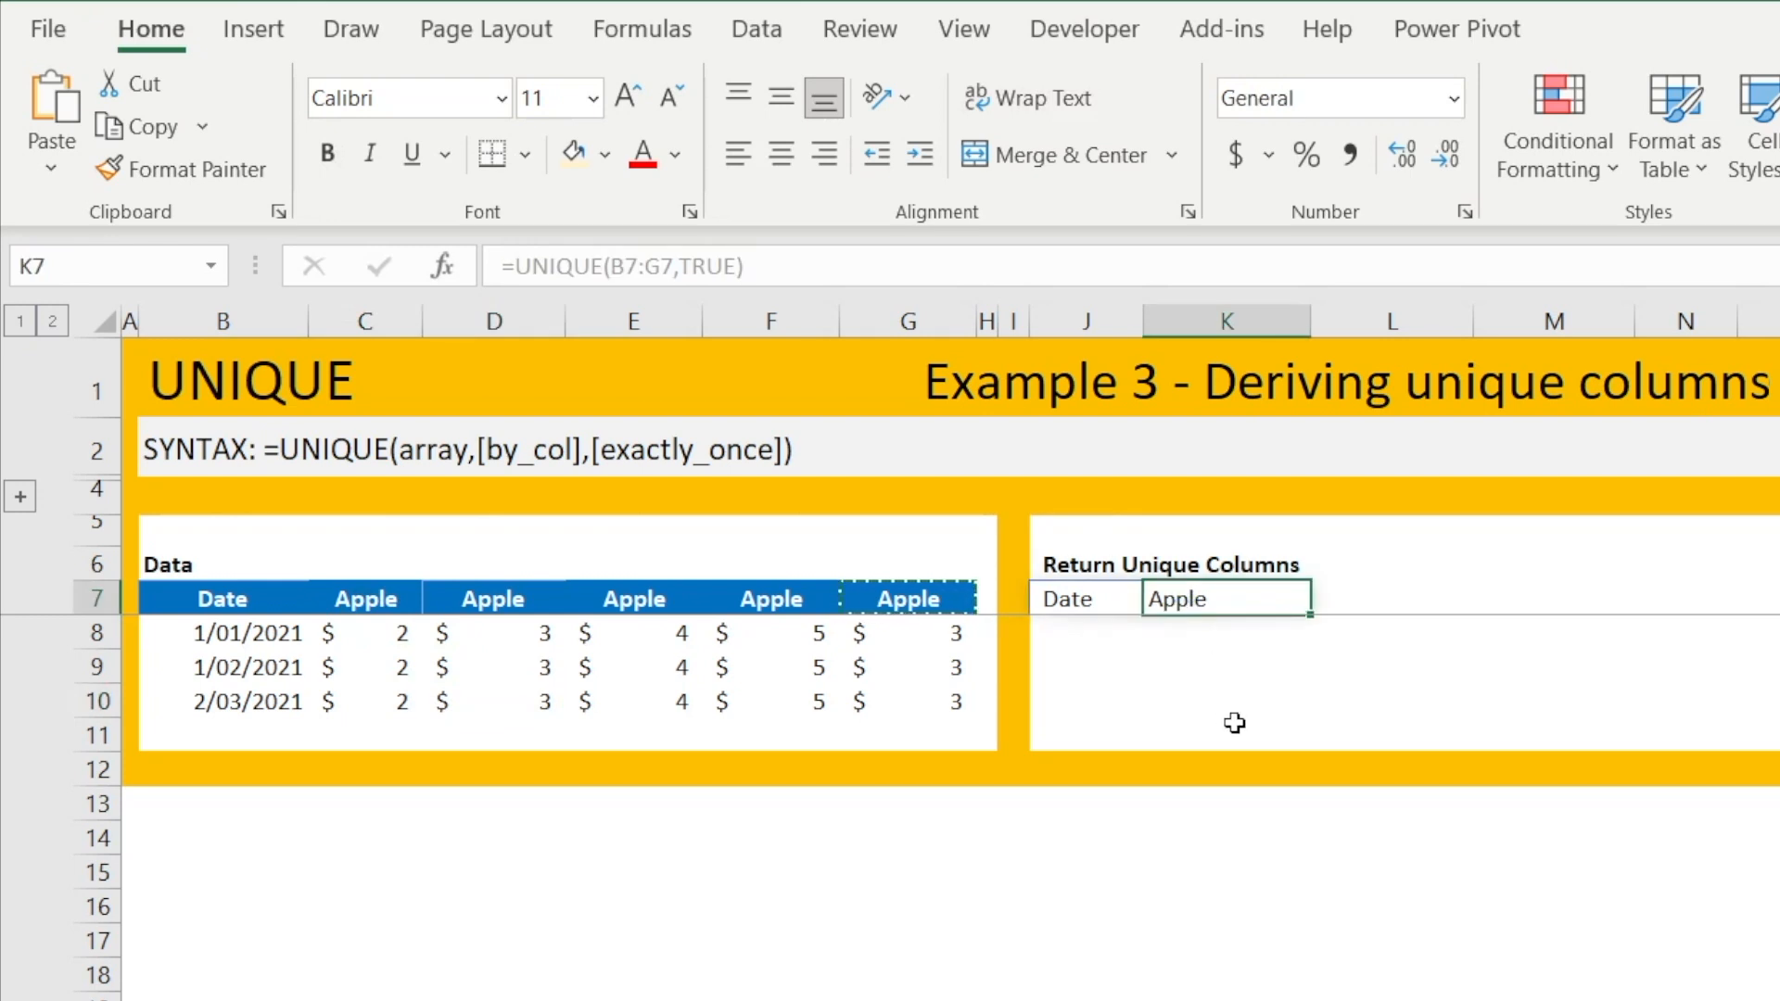
pyautogui.click(1235, 728)
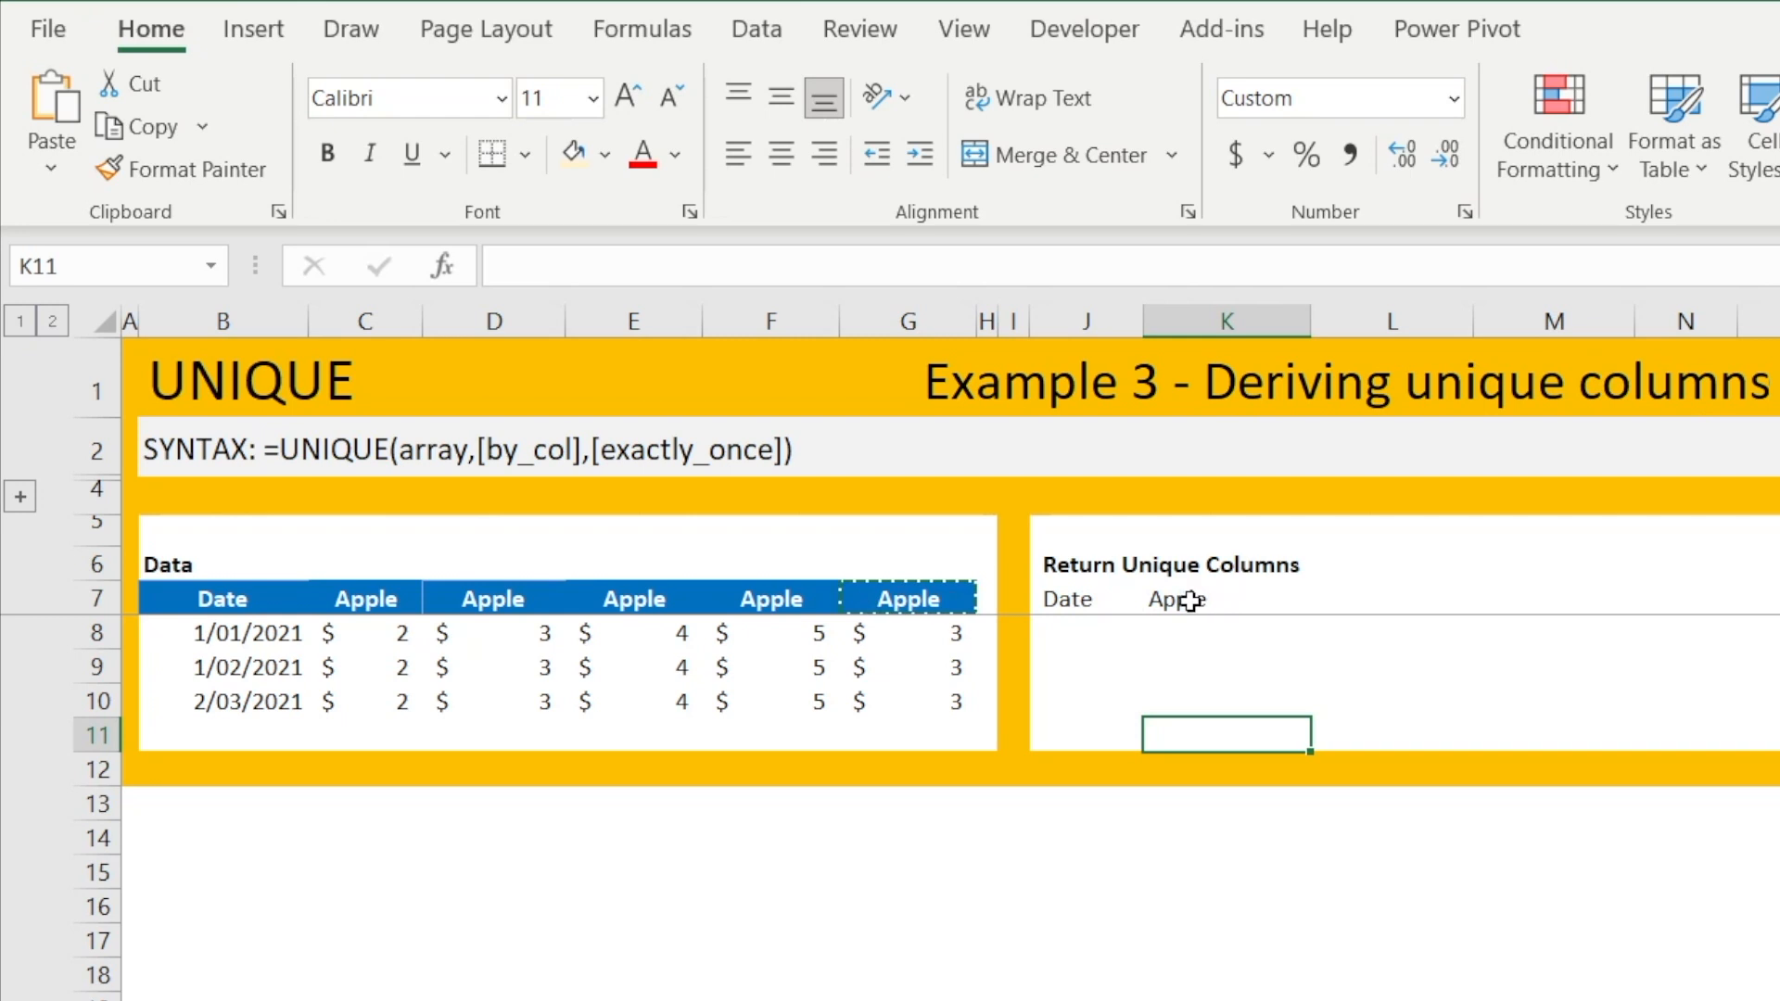
pyautogui.click(547, 601)
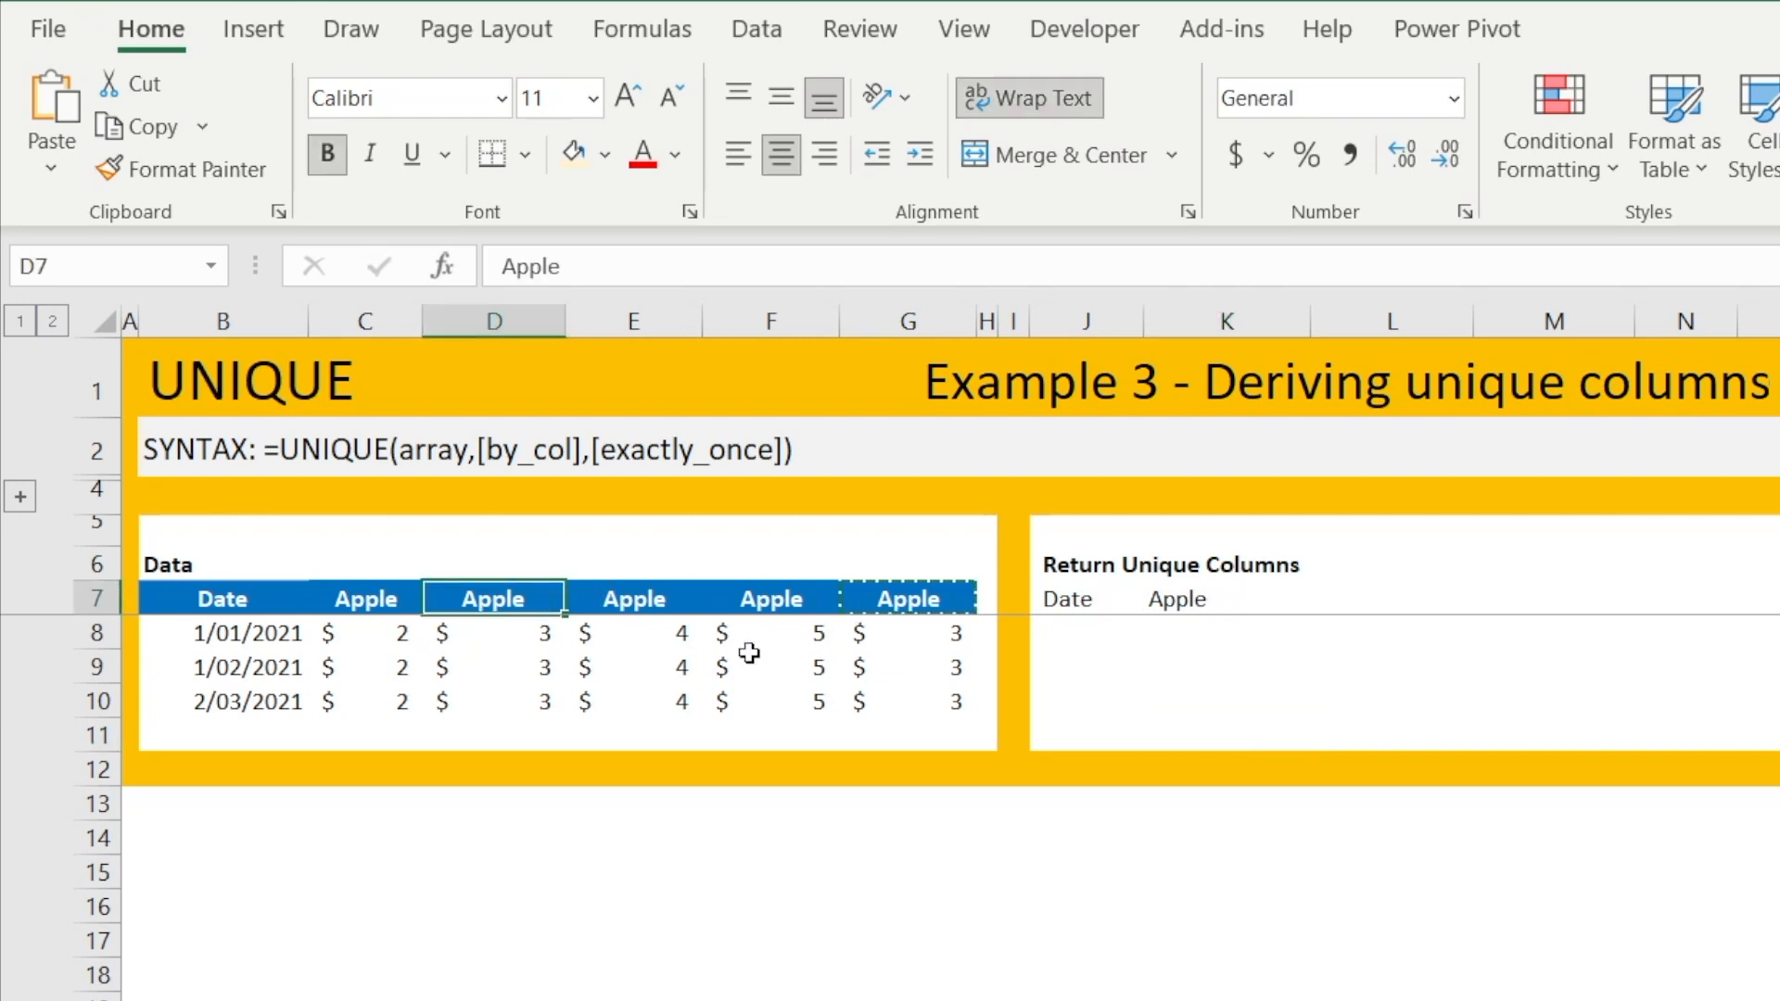
# Replace the Apple heading in D7 with Banana and check the unique columns result.
pyautogui.write('Banana')
pyautogui.press('Return')
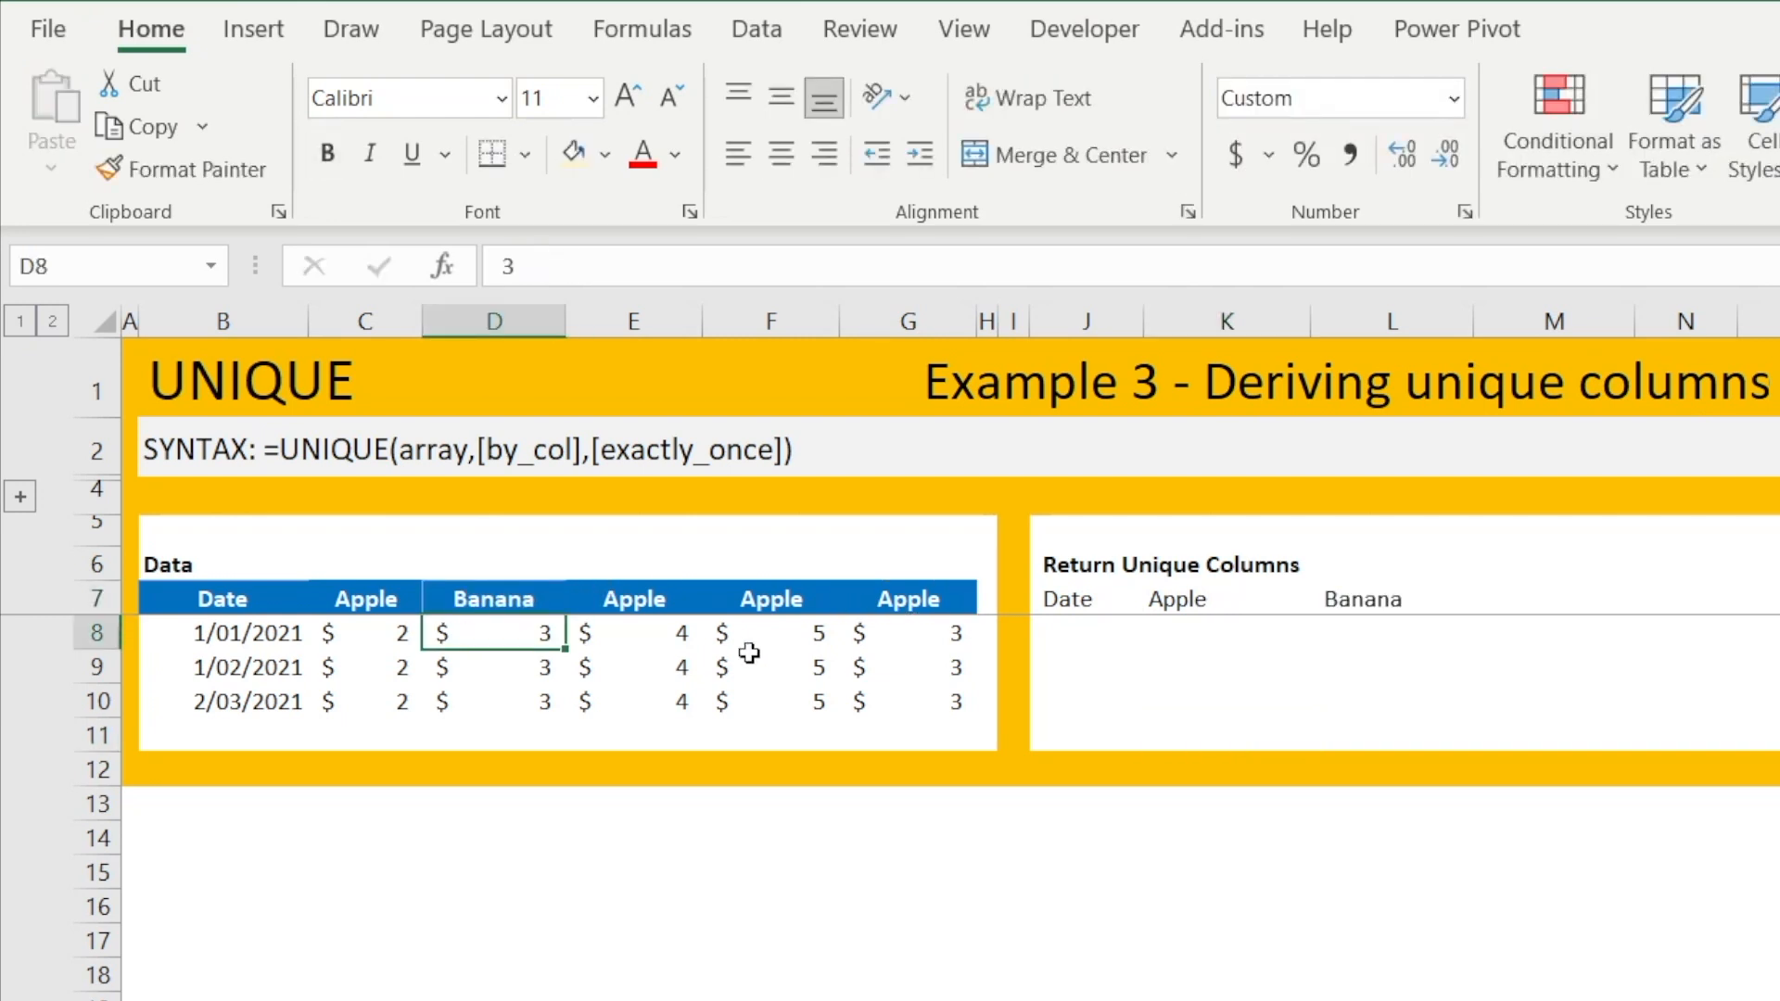
pyautogui.click(1387, 602)
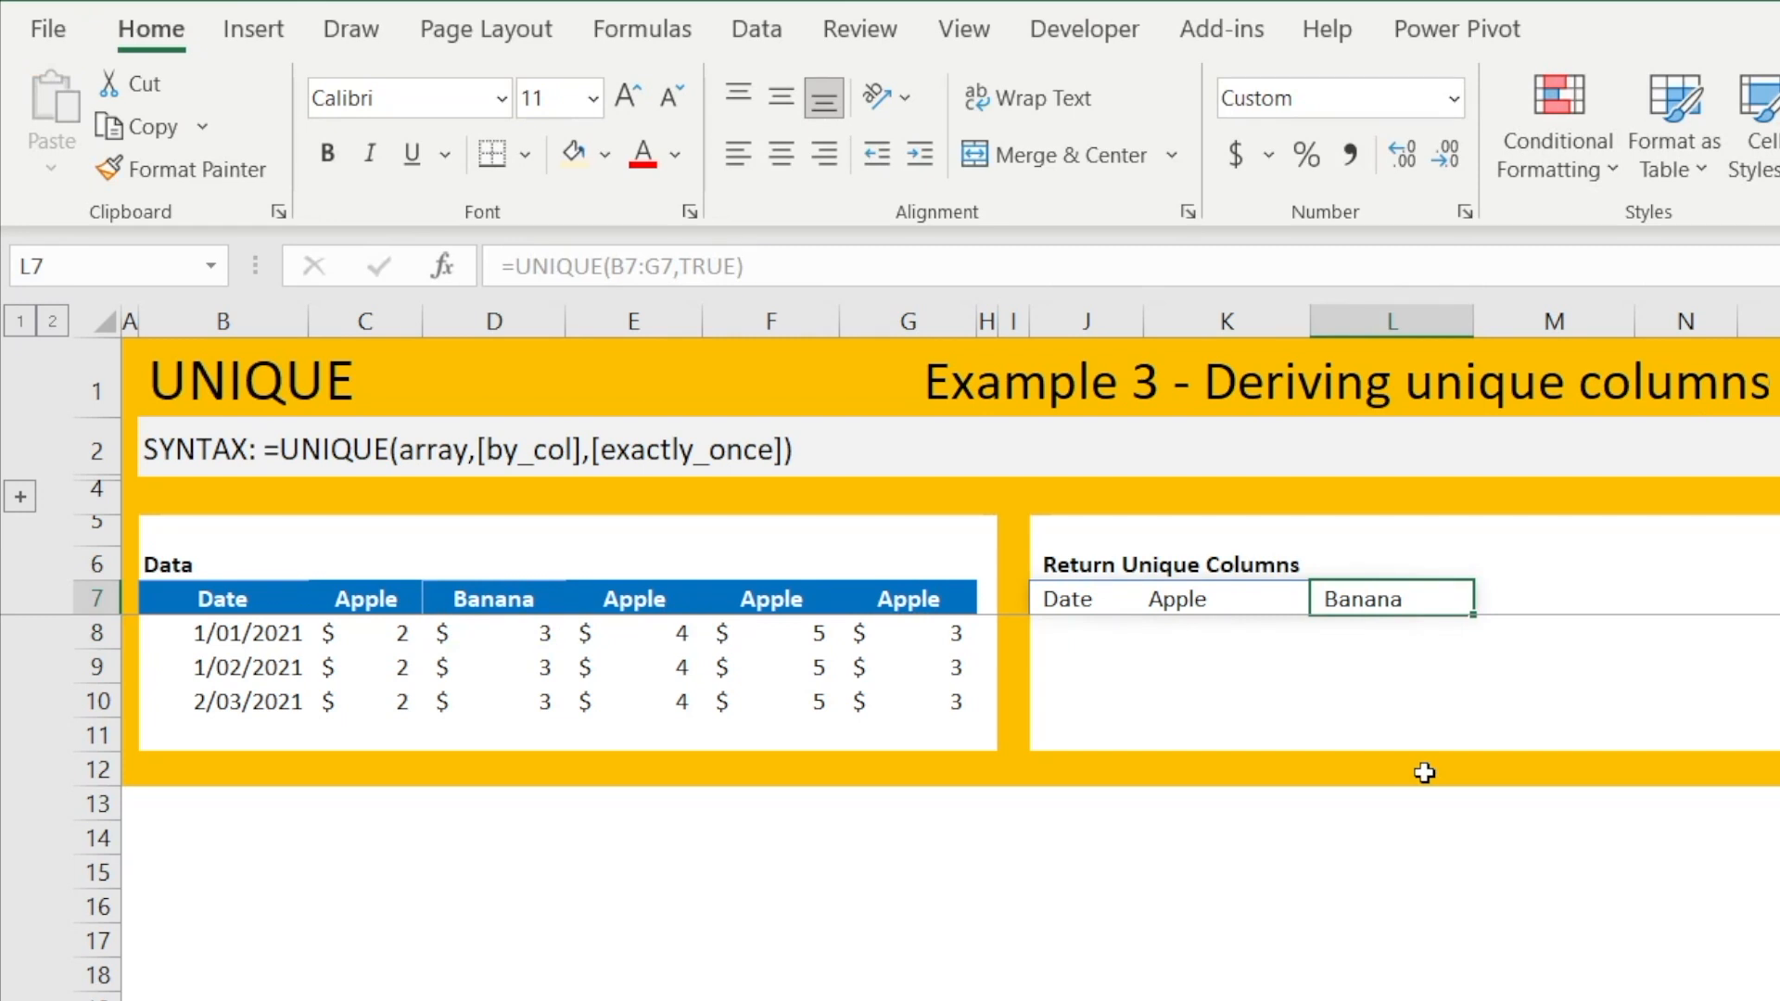
pyautogui.click(1398, 893)
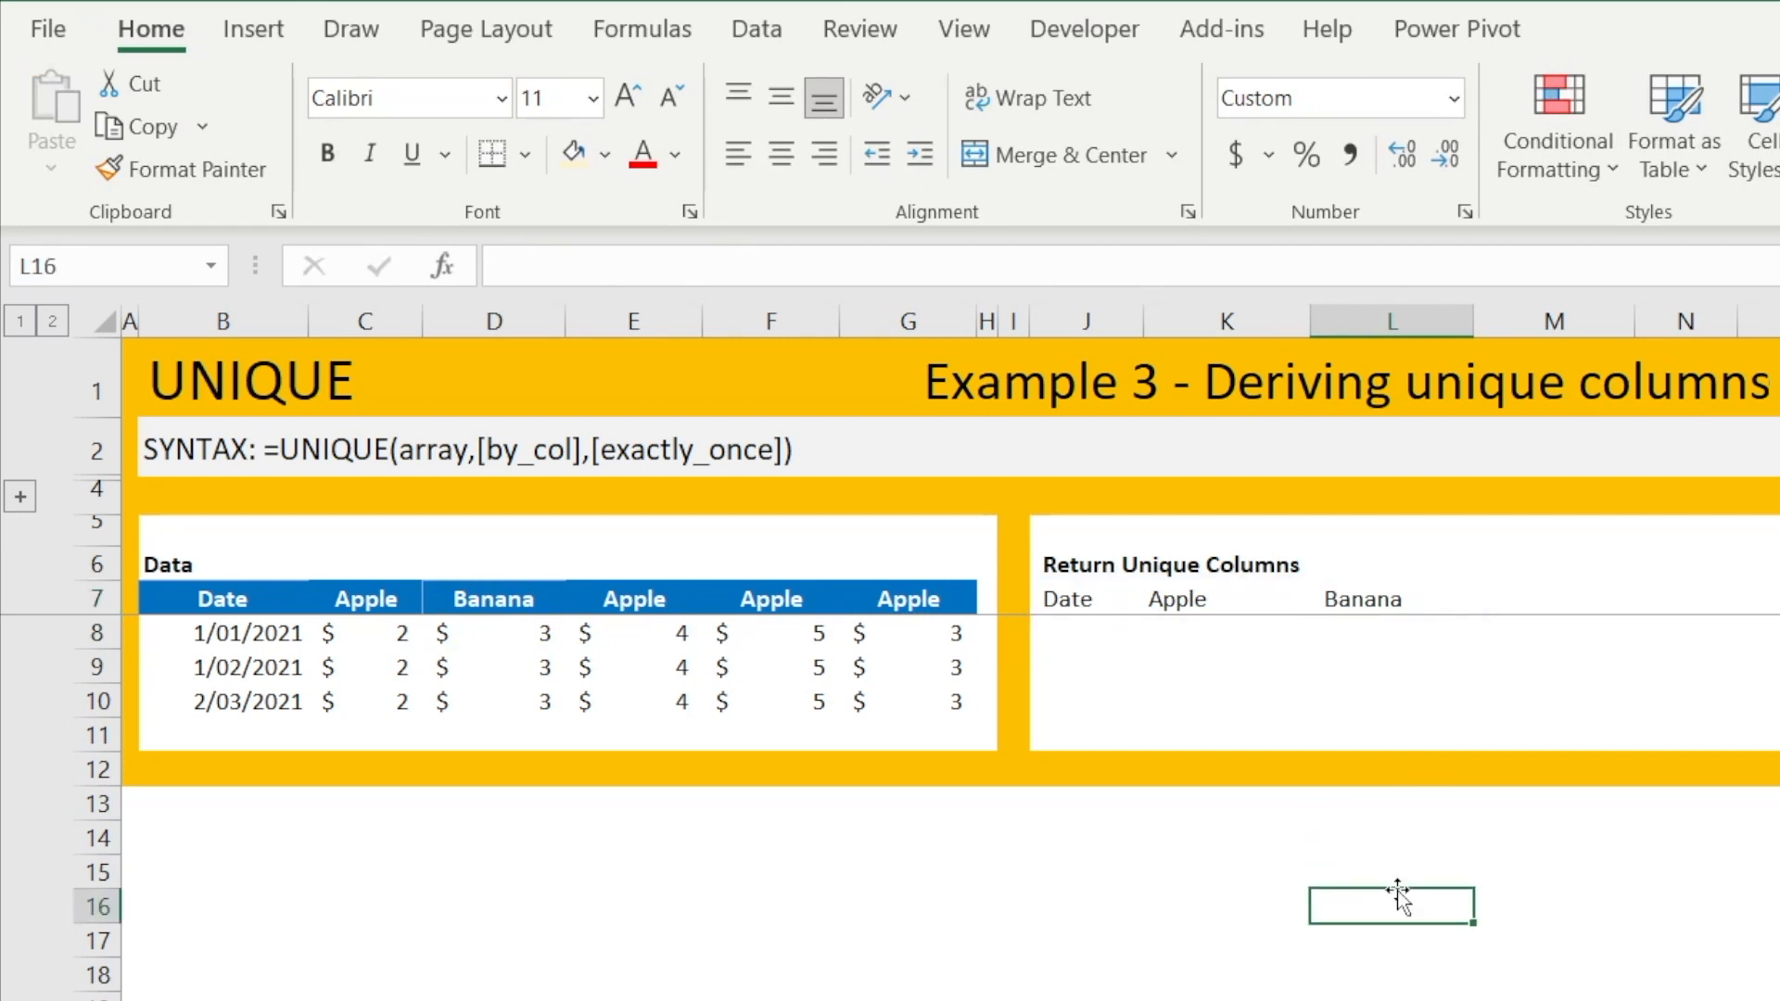
pyautogui.click(1365, 940)
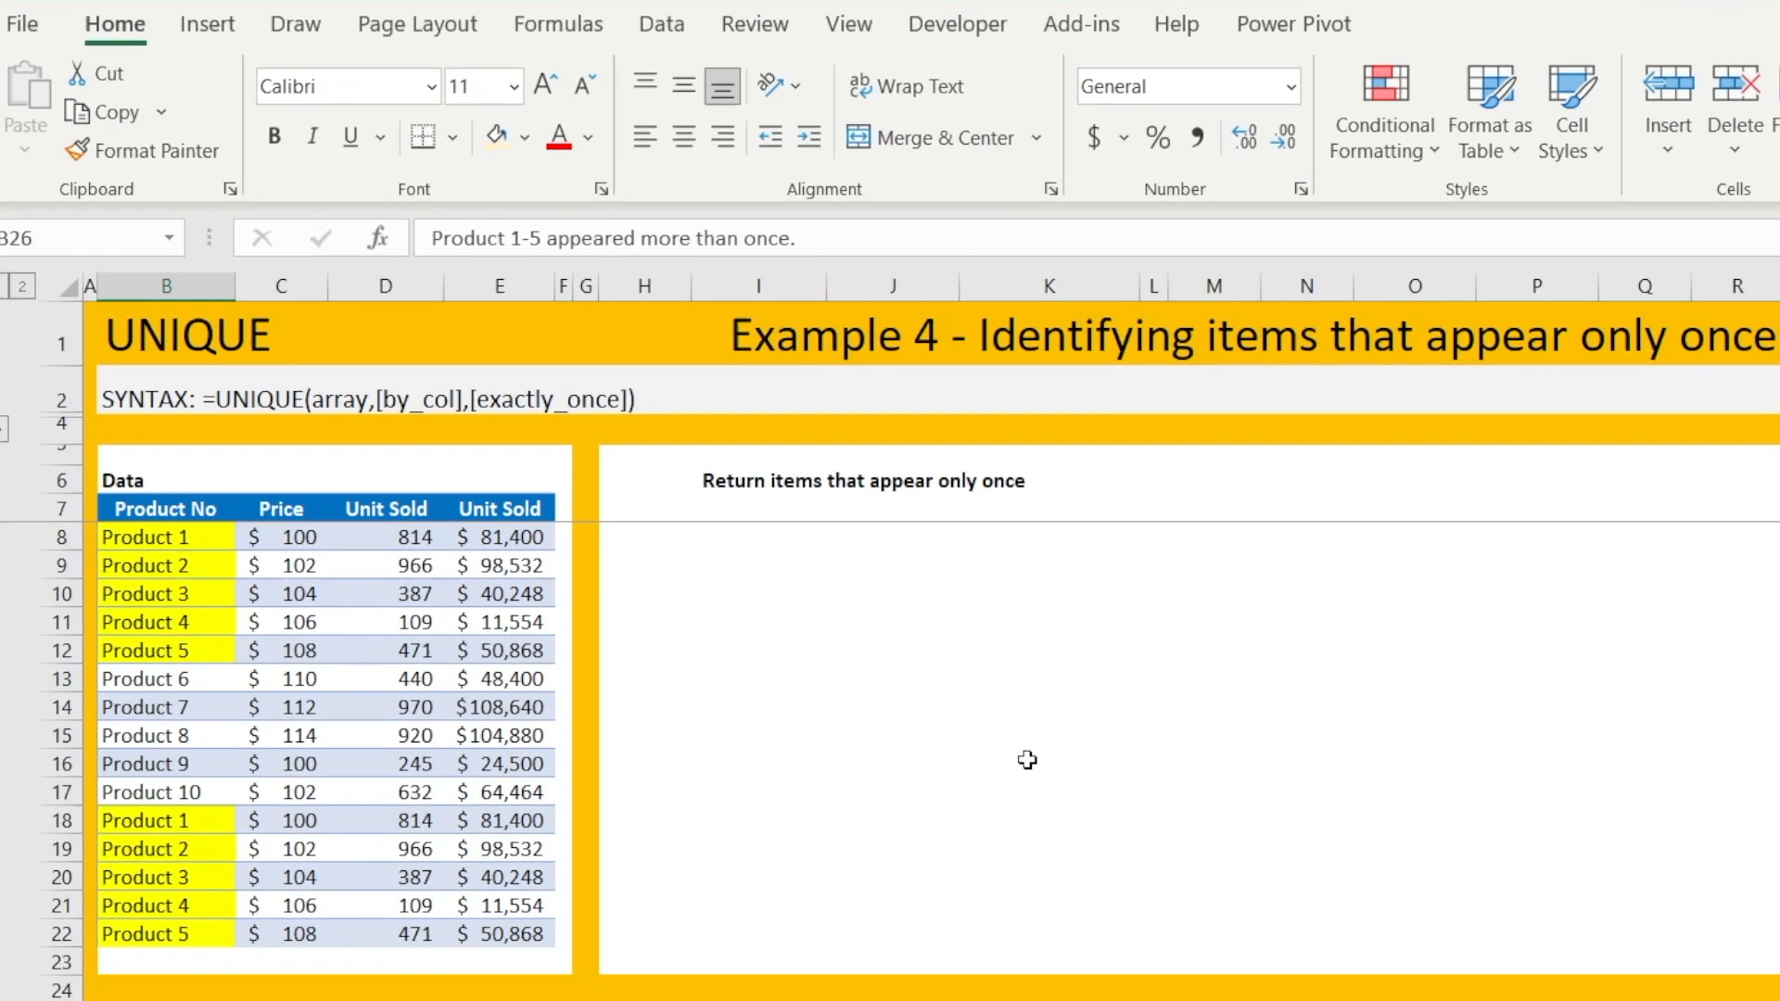
# On the Example 4 worksheet, compare the highlighted repeated products in B8:B12 and B18:B22 with the single-occurrence products in B13:B17.
pyautogui.click(1026, 759)
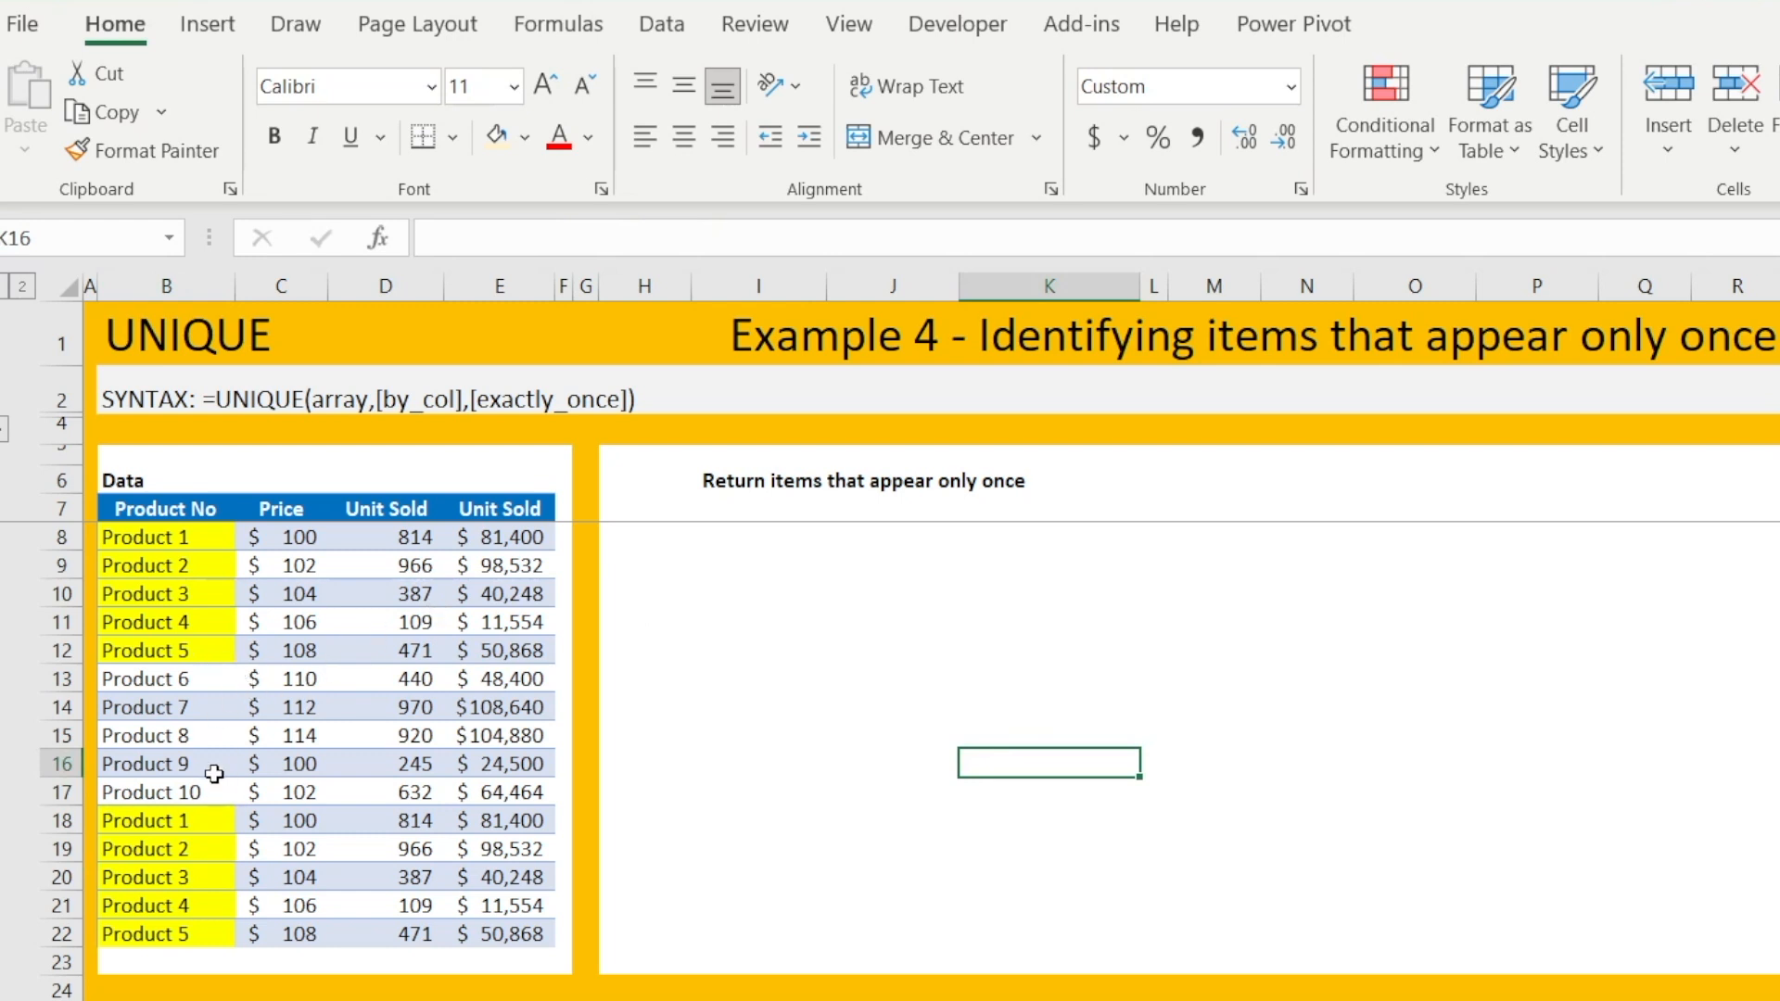
pyautogui.moveTo(140, 510); pyautogui.dragTo(487, 932)
pyautogui.moveTo(153, 535); pyautogui.dragTo(173, 647)
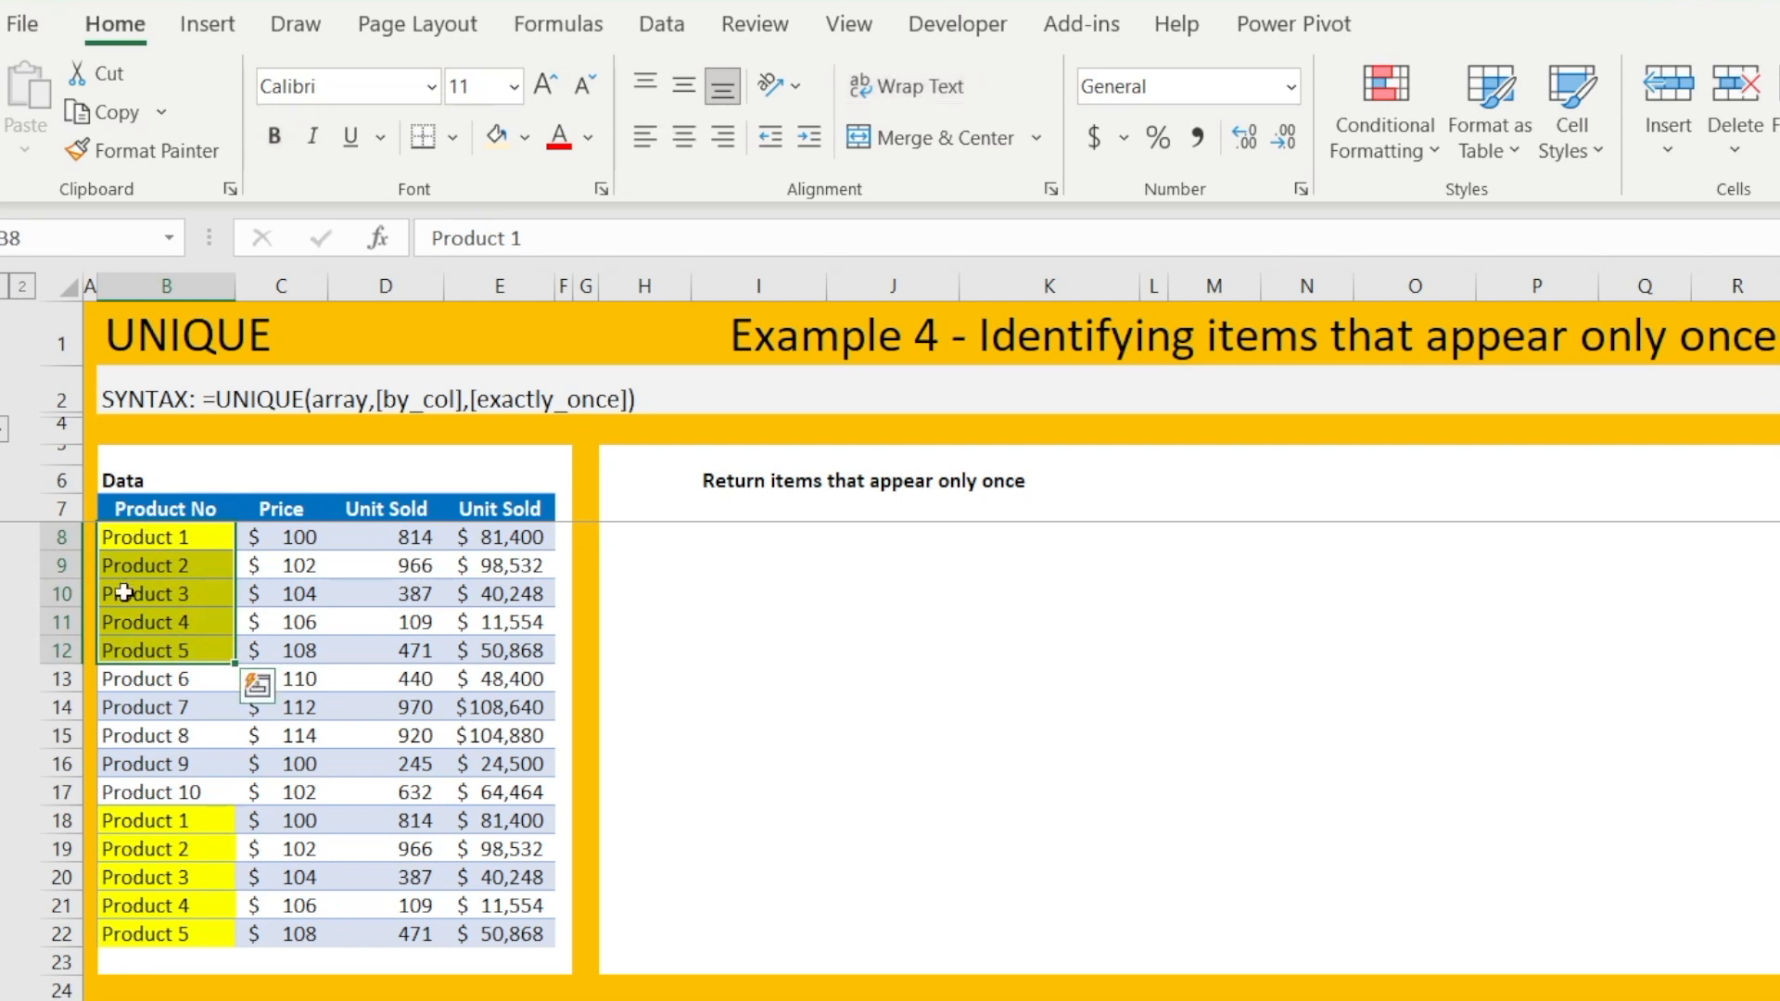
pyautogui.click(160, 825)
pyautogui.moveTo(160, 826); pyautogui.dragTo(202, 935)
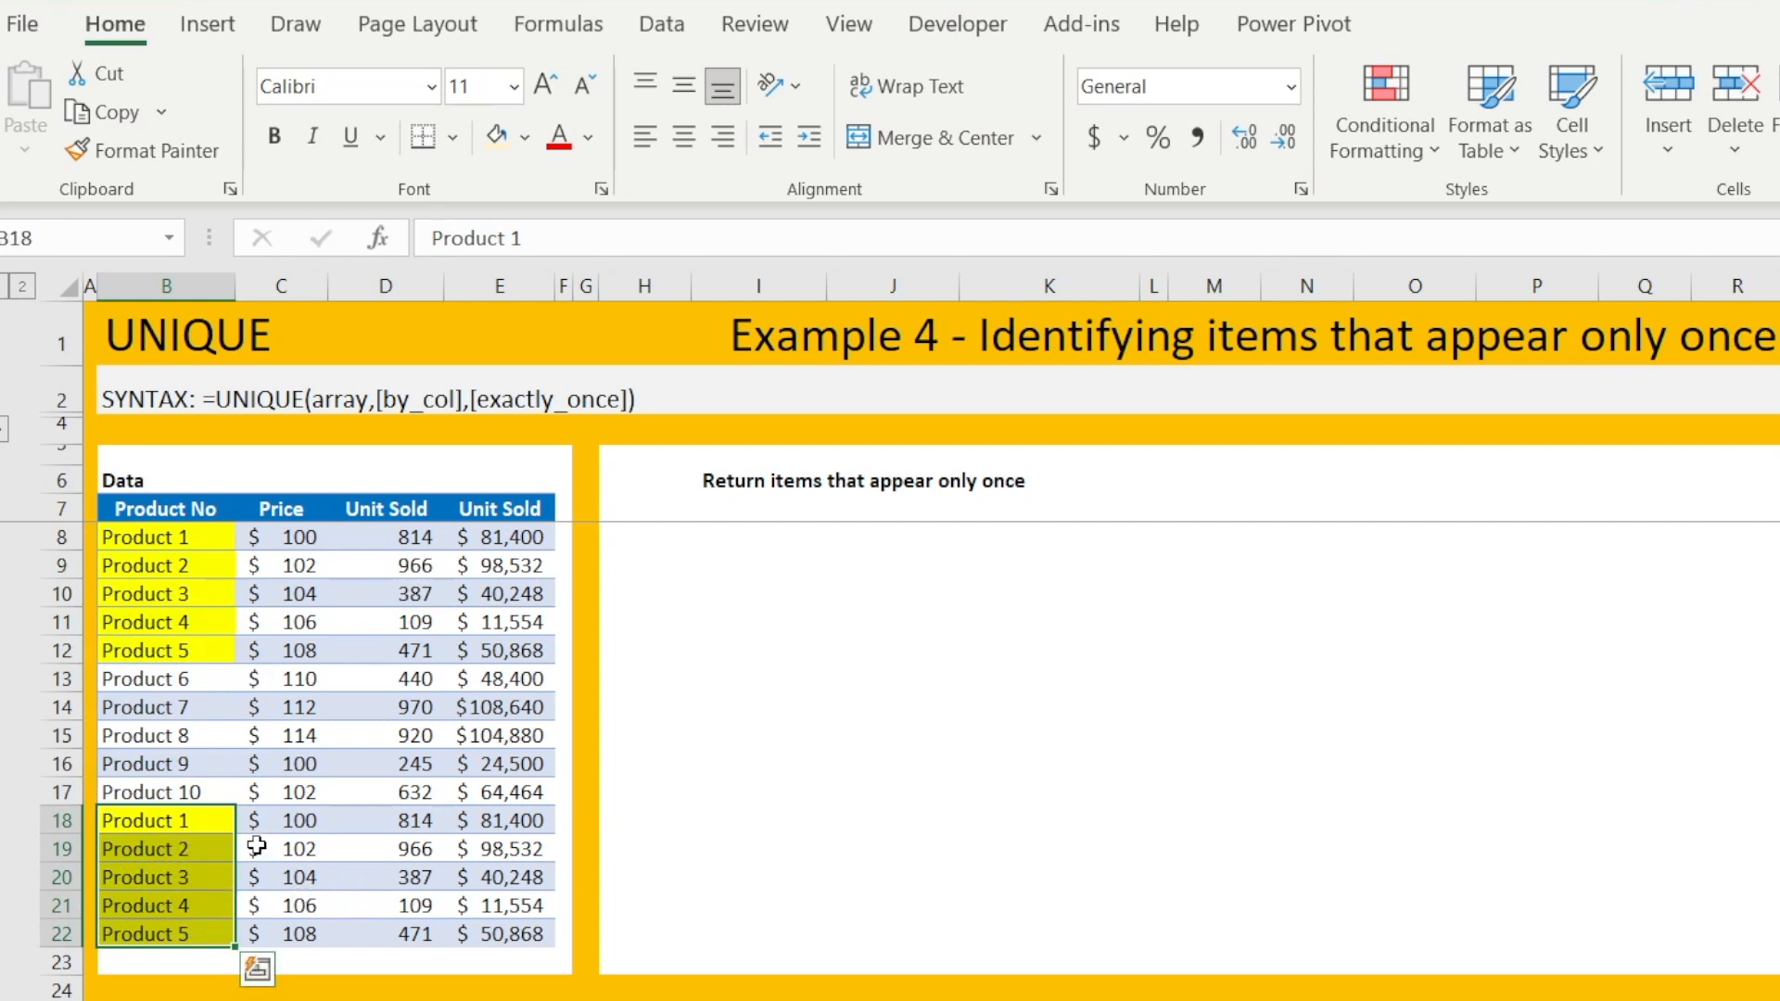
pyautogui.click(199, 821)
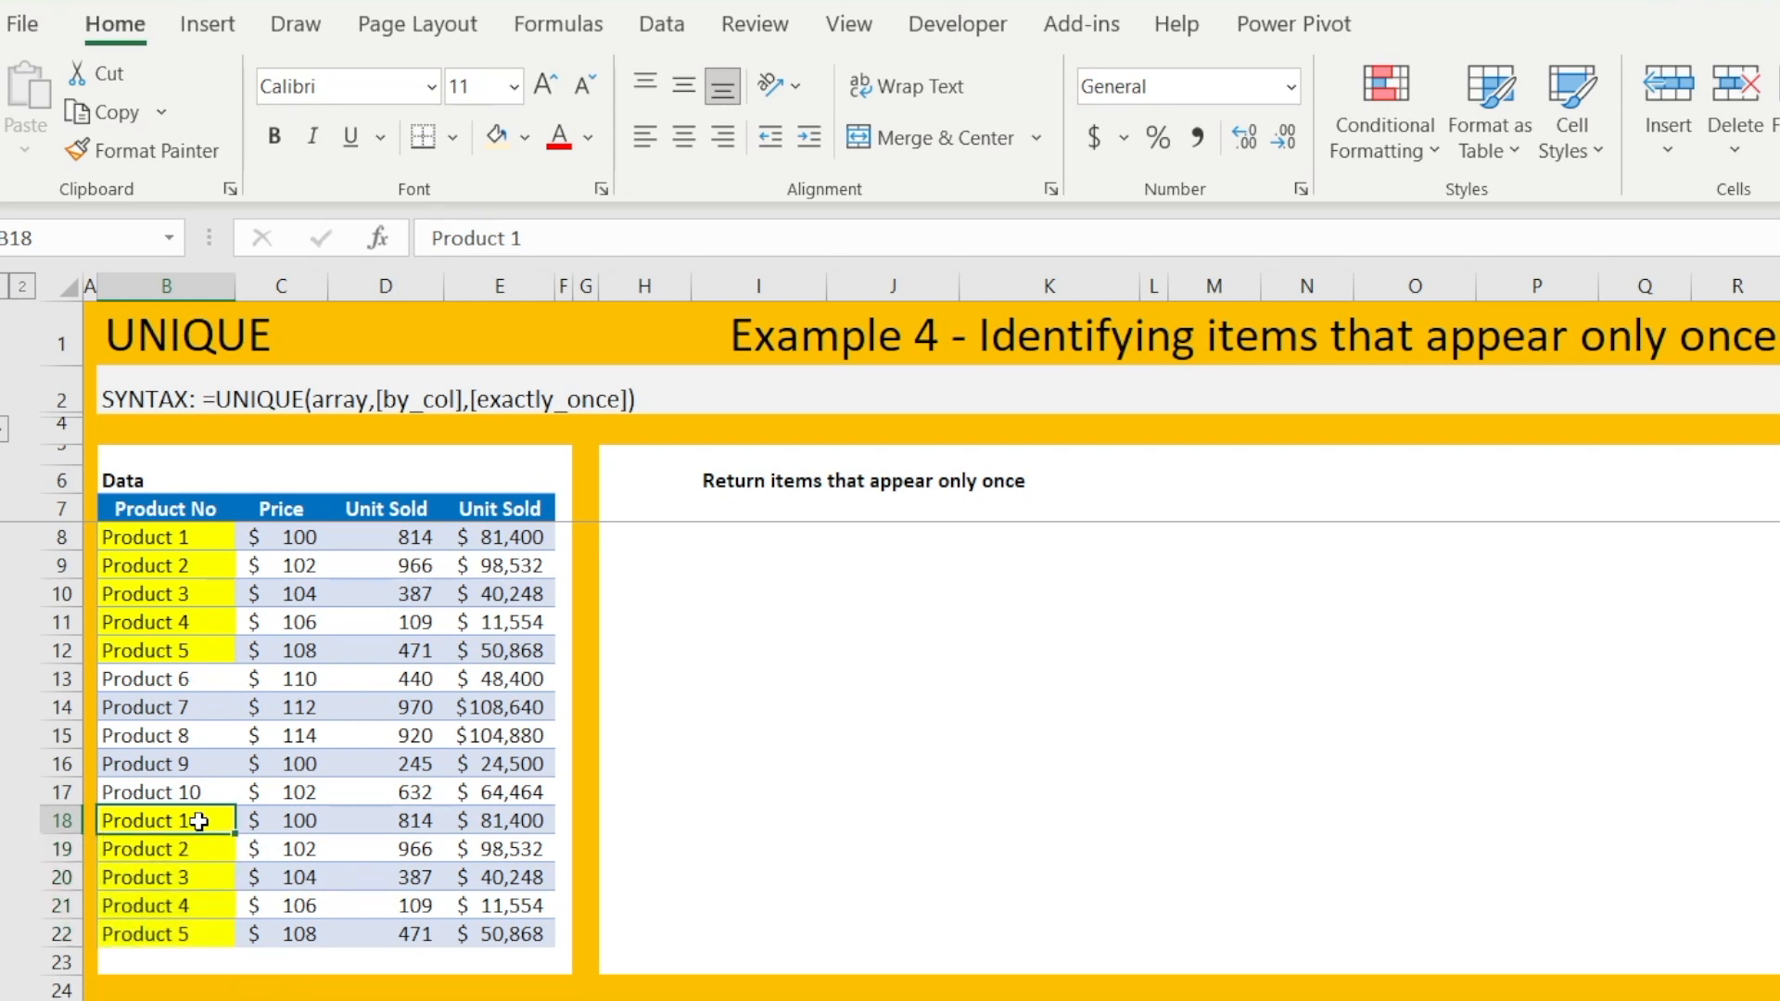
pyautogui.moveTo(197, 680); pyautogui.dragTo(203, 791)
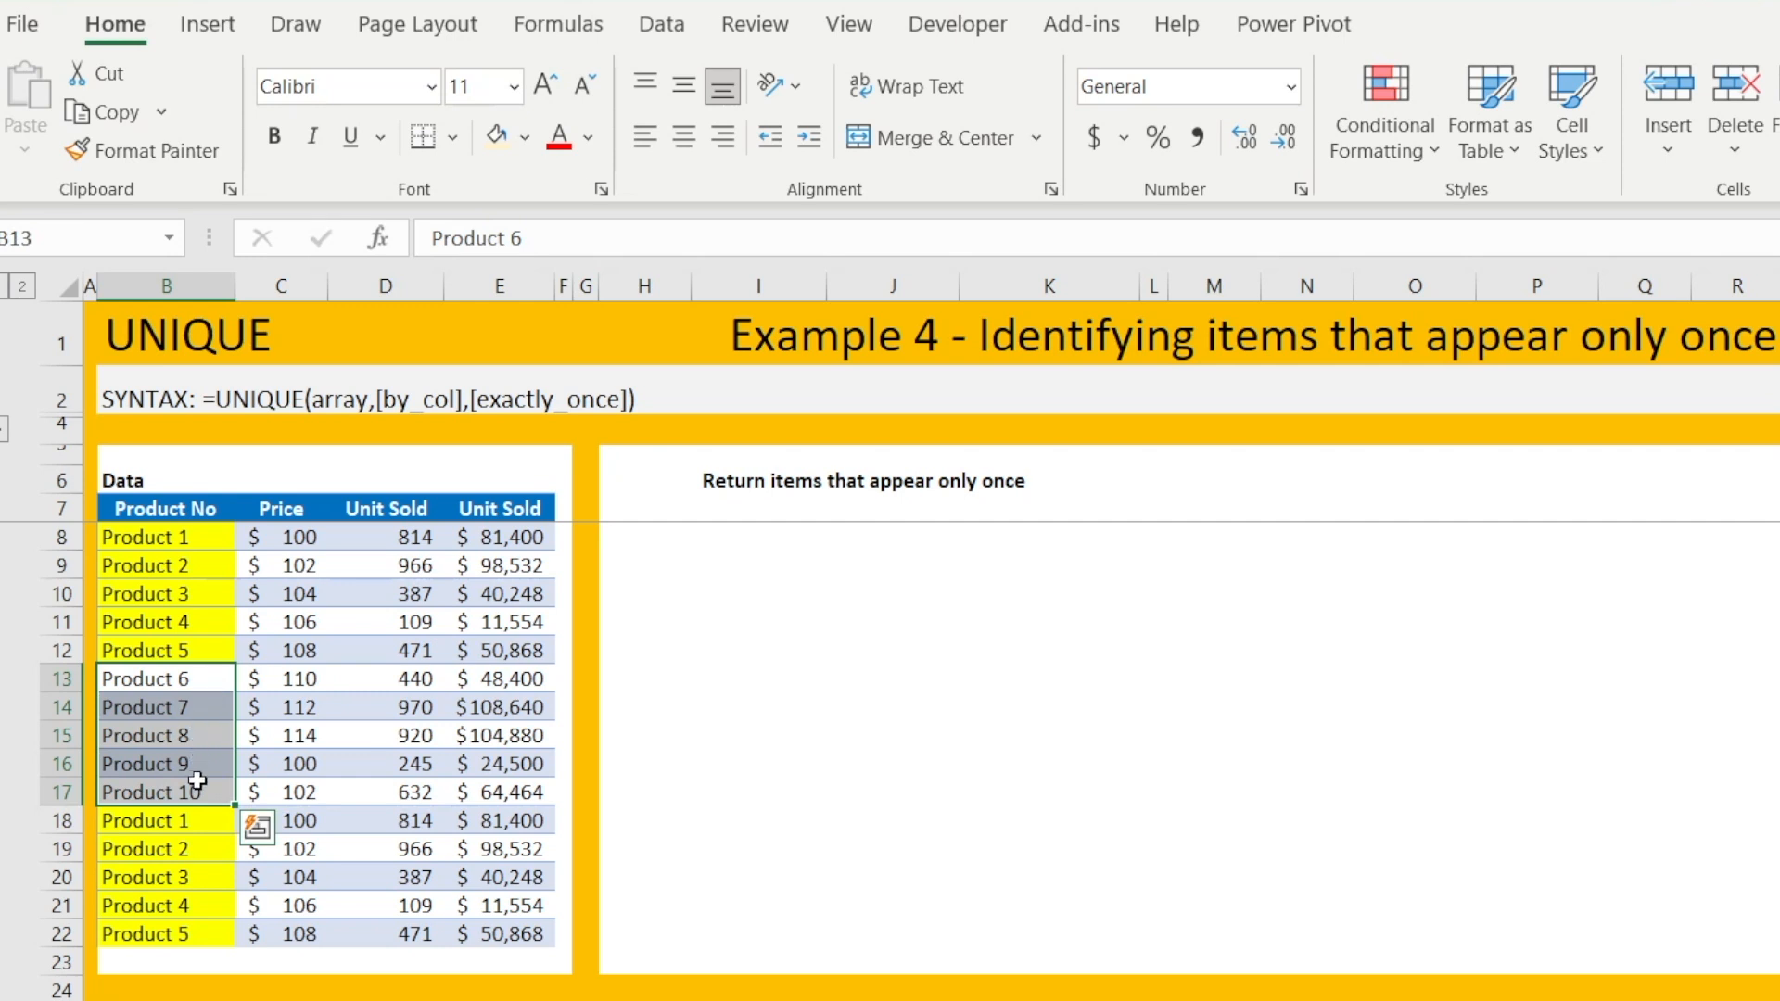
# Enter =UNIQUE(B7:B22,,TRUE) in I7 to return the products that appear exactly once.
pyautogui.click(725, 509)
pyautogui.write('=unique')
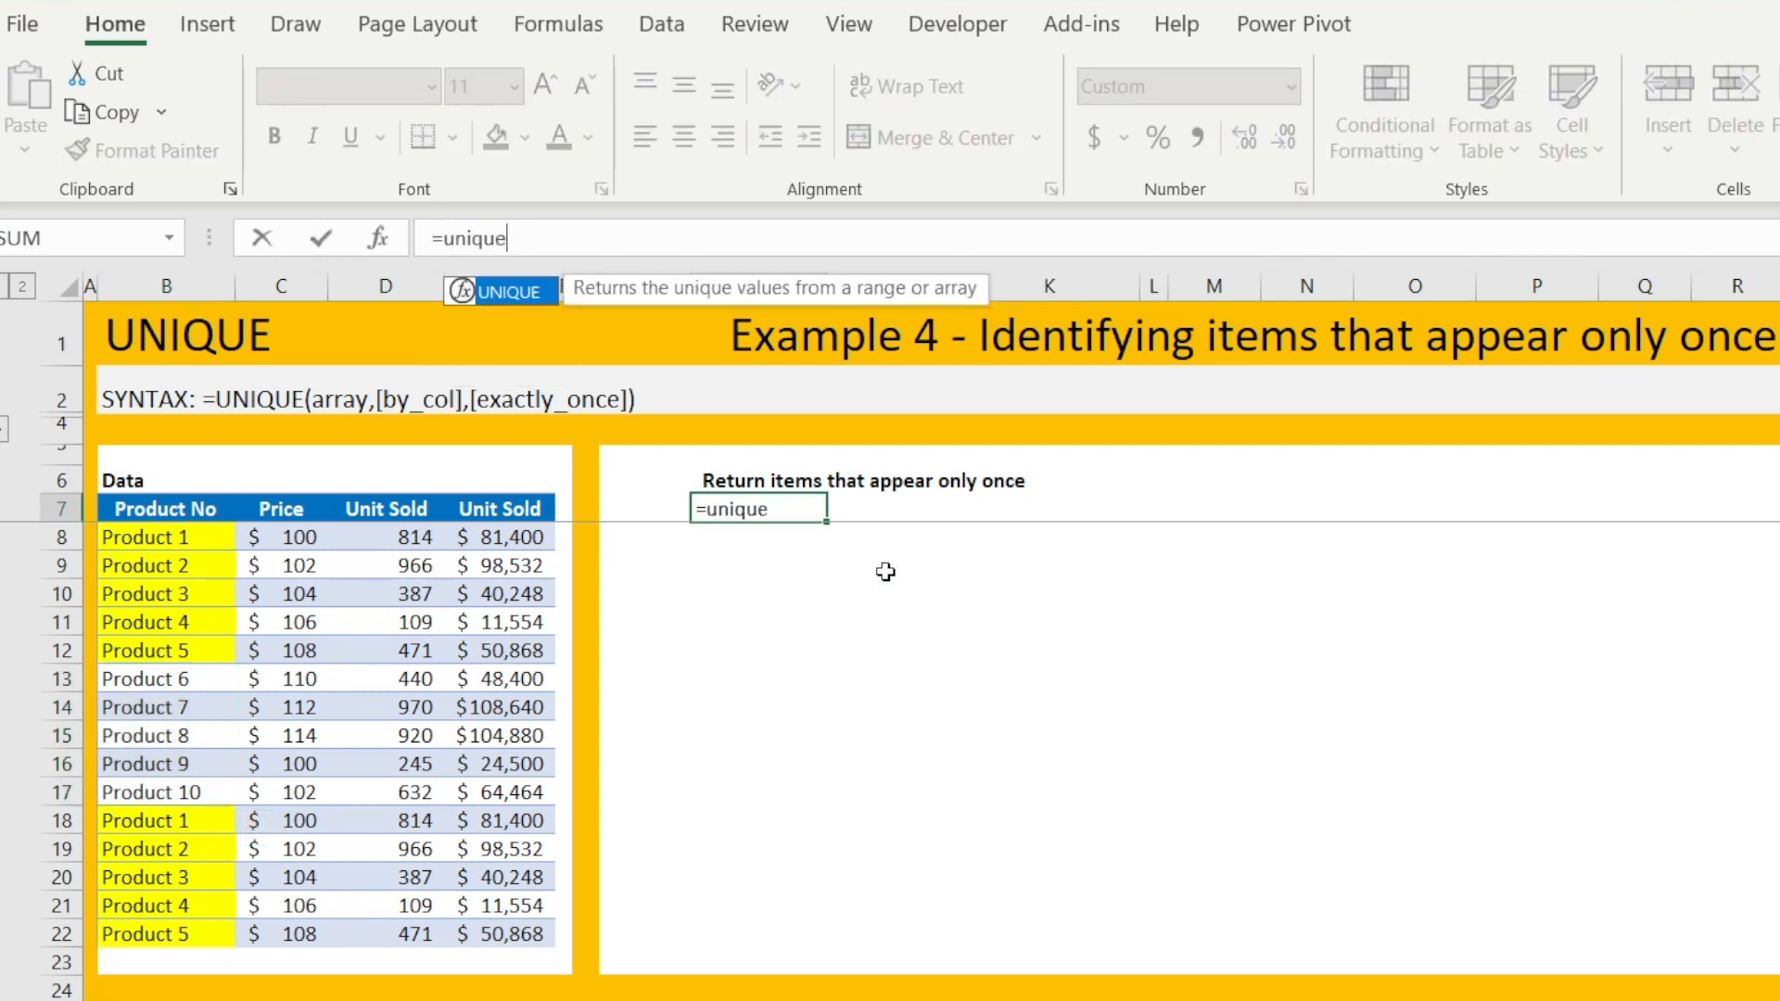
pyautogui.write('(')
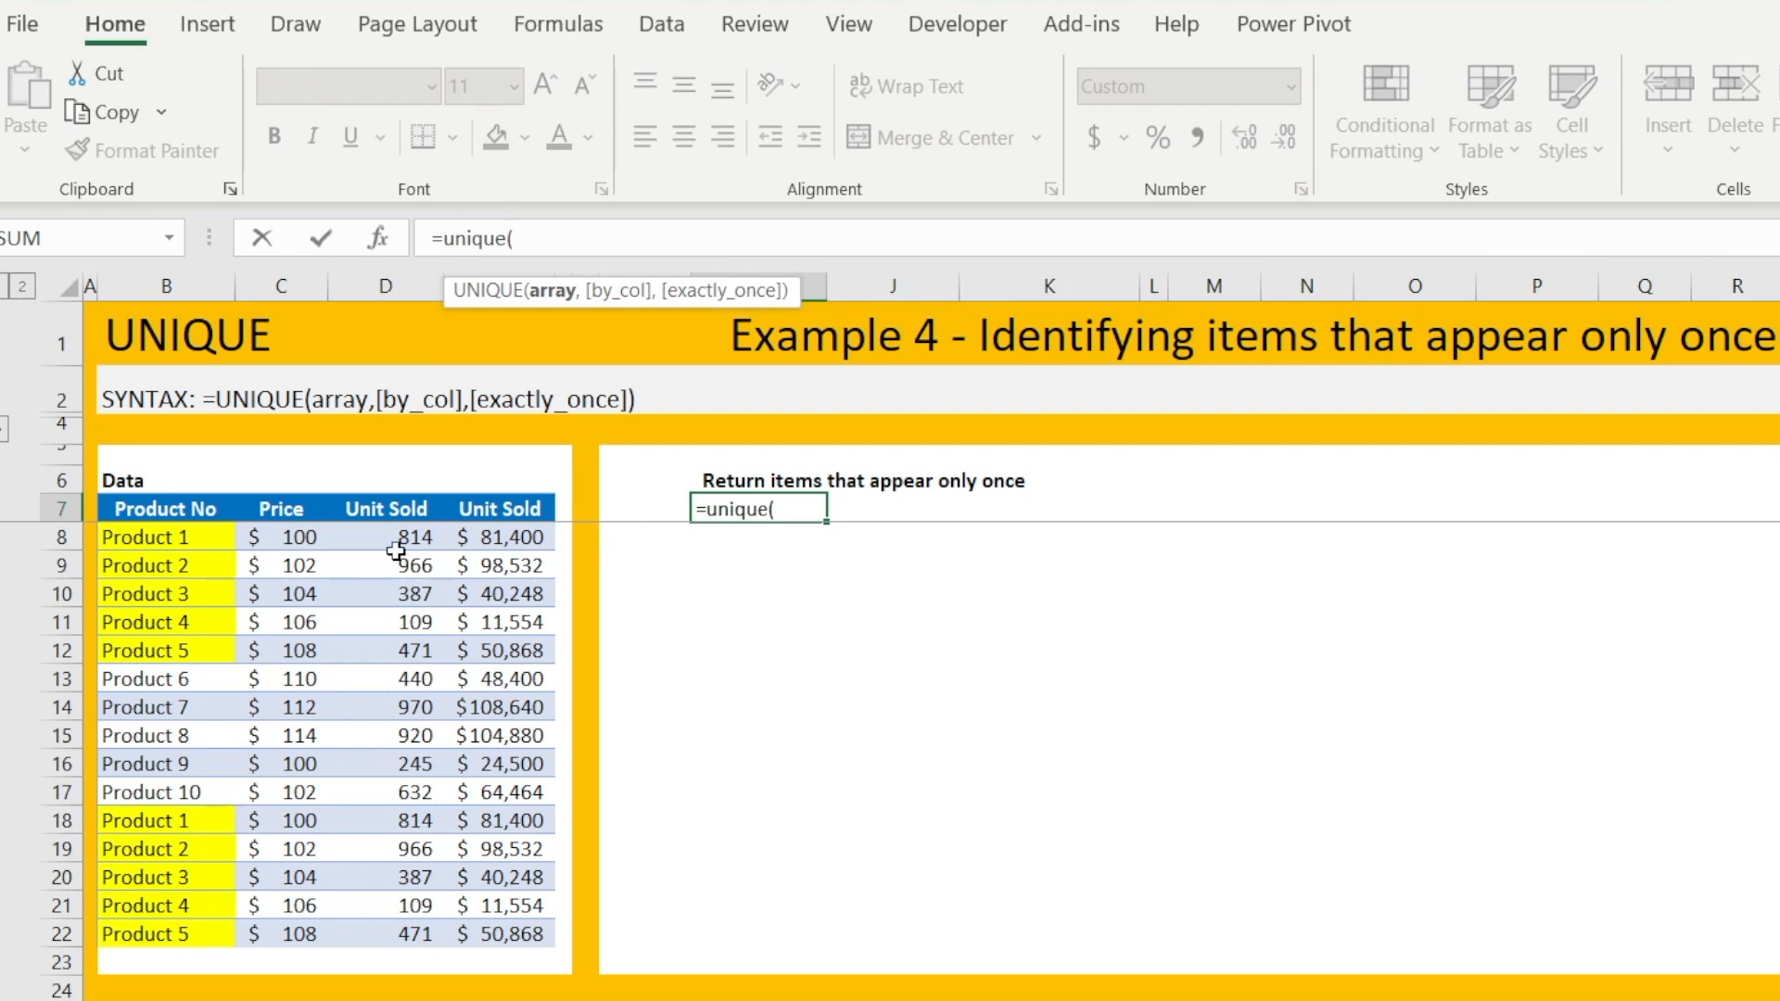
pyautogui.moveTo(169, 509); pyautogui.dragTo(169, 939)
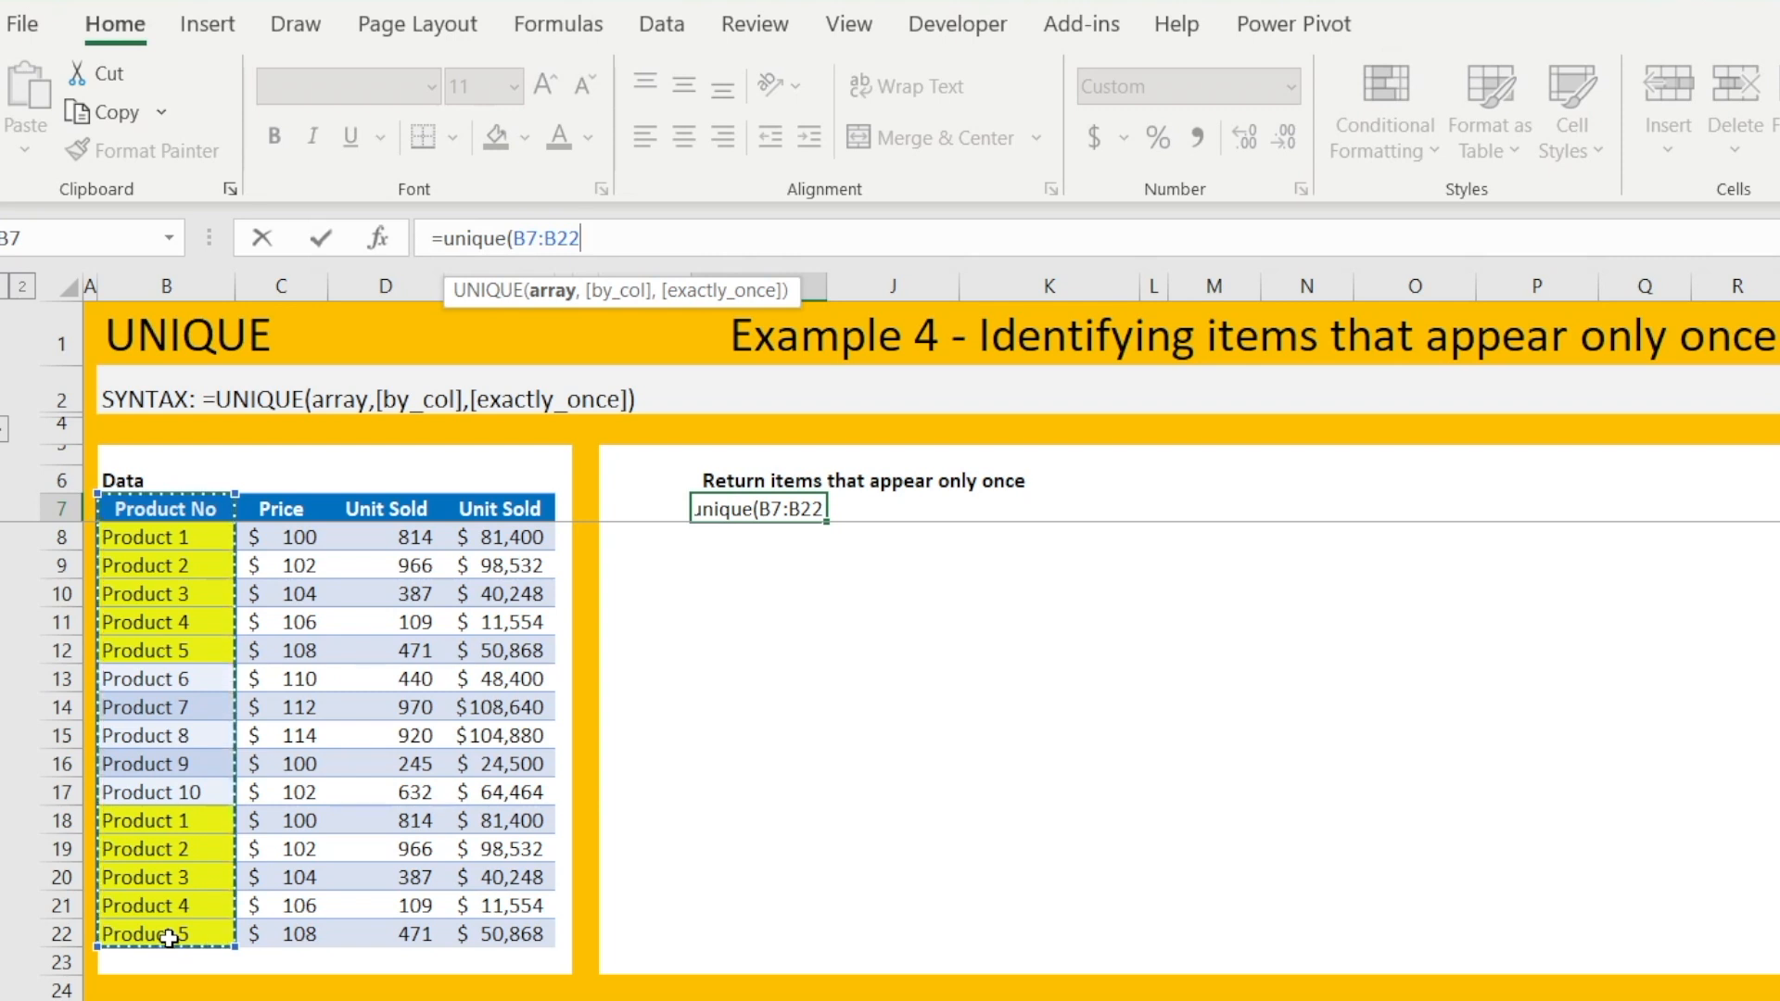
pyautogui.write(',')
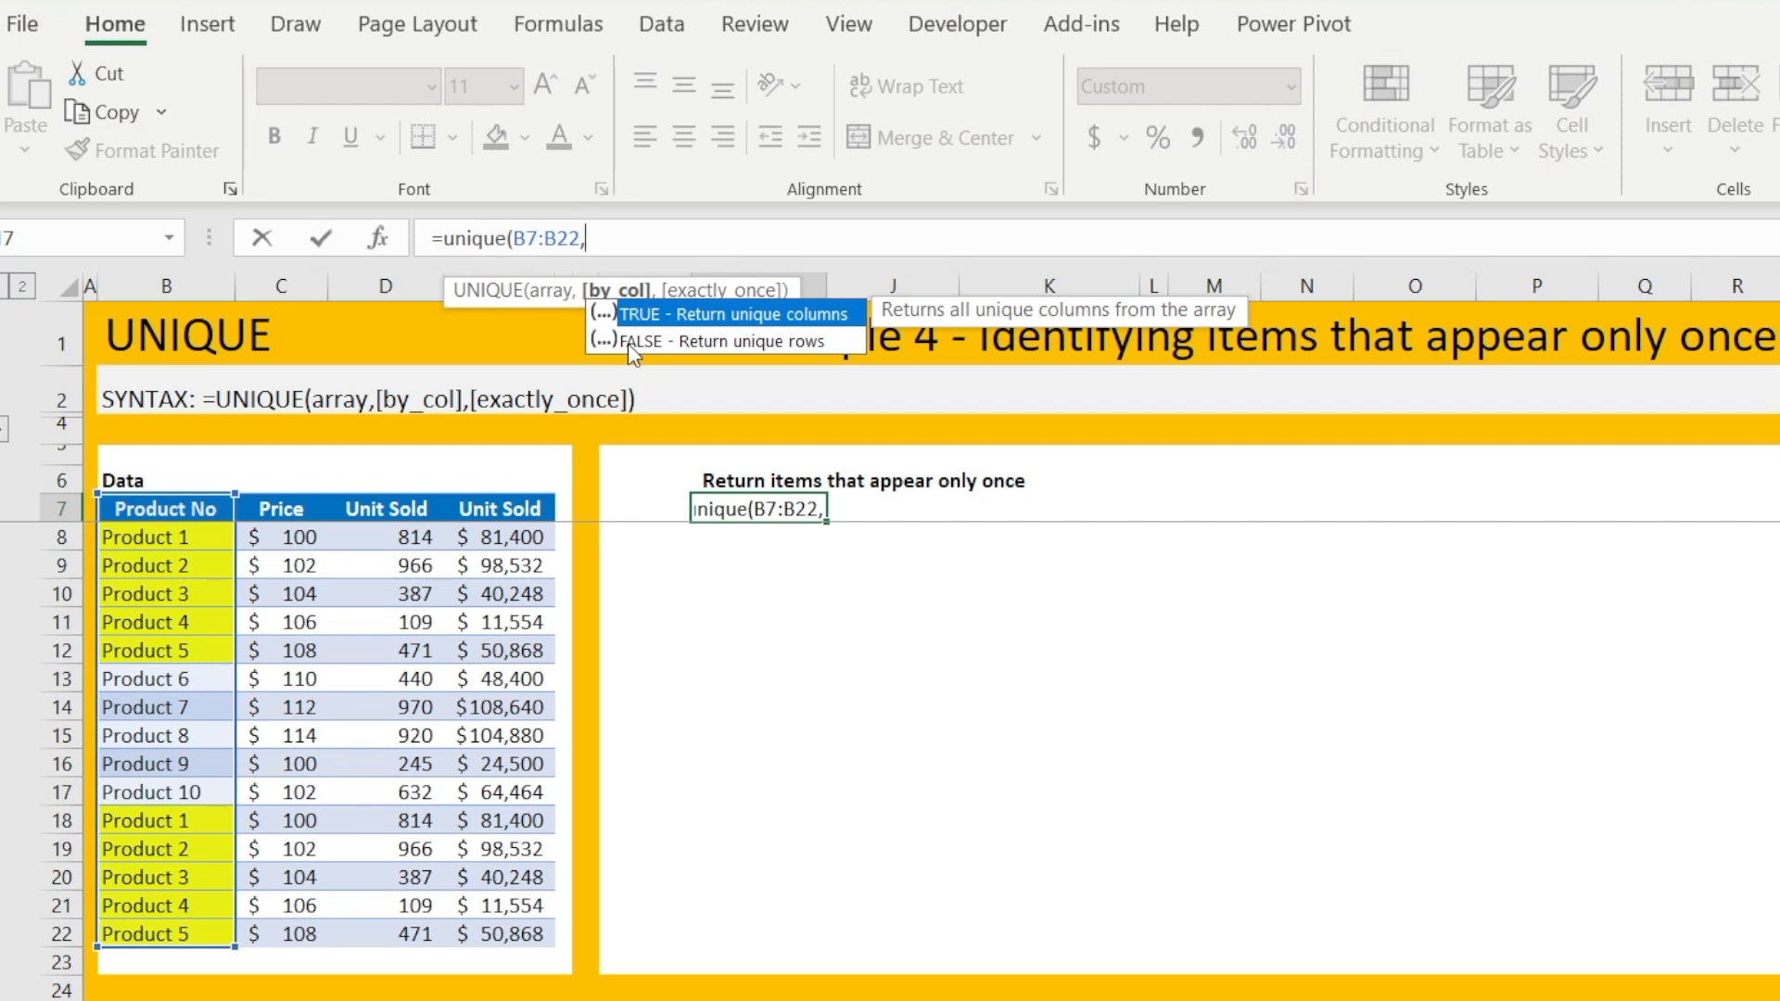
pyautogui.write(',')
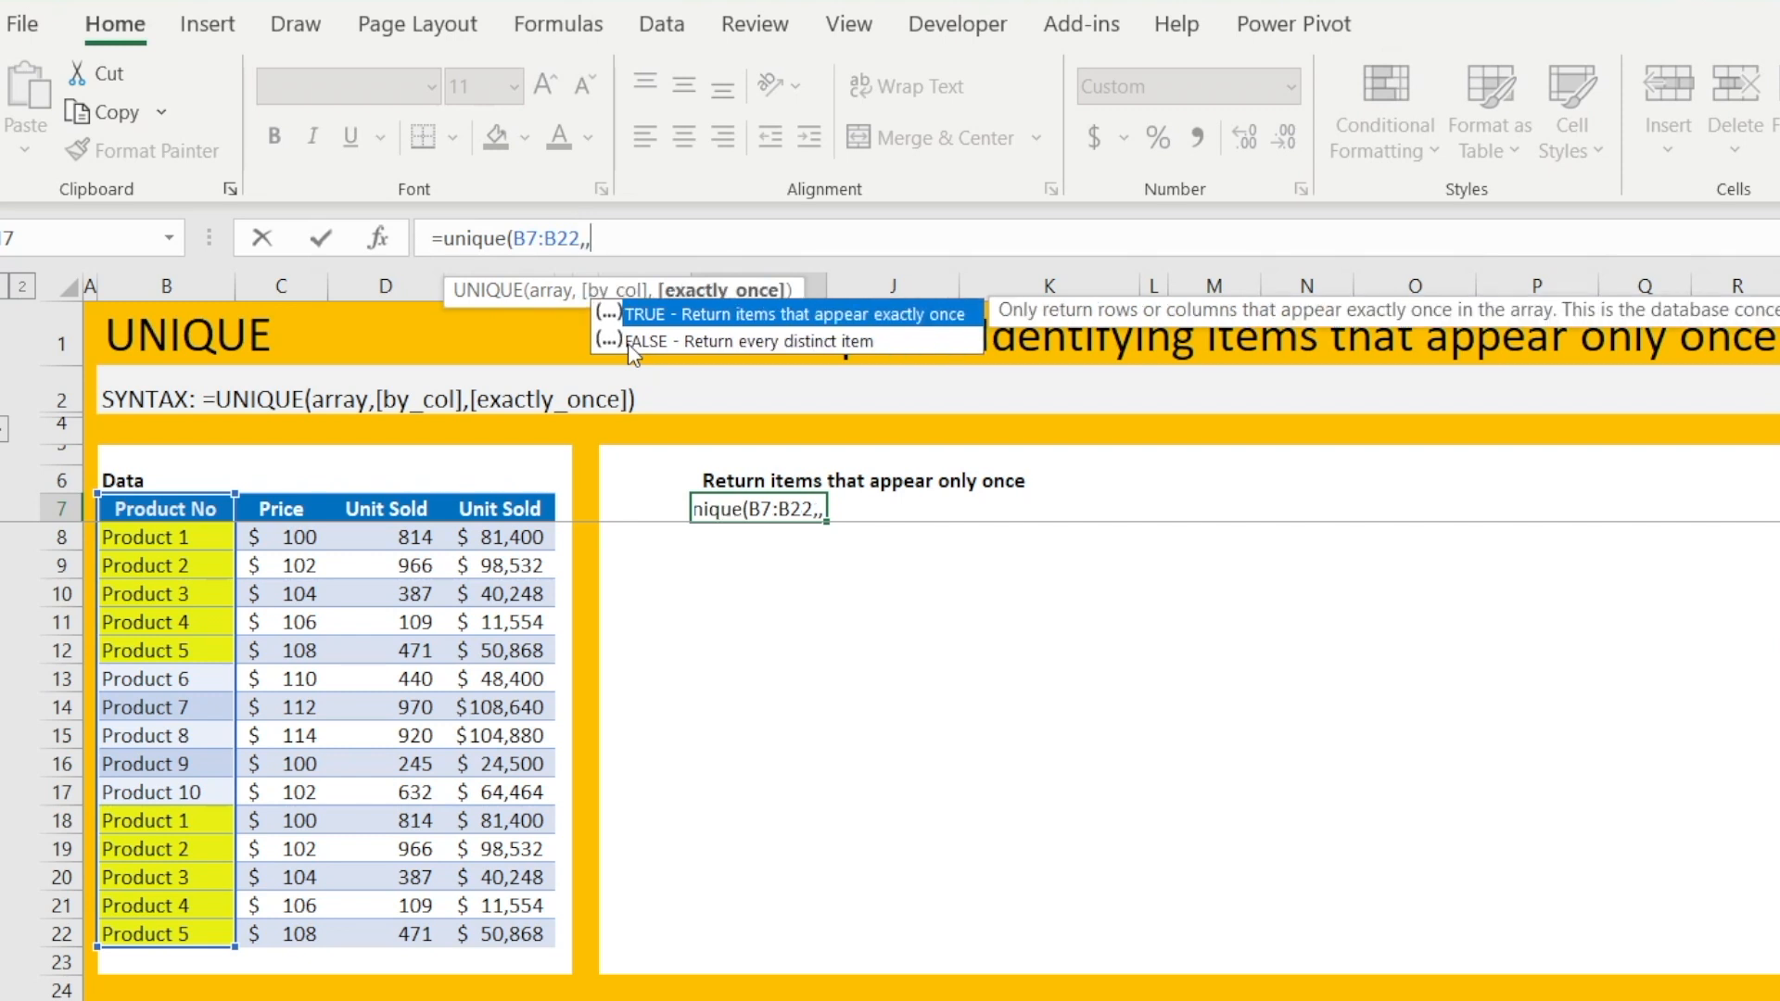
pyautogui.doubleClick(721, 314)
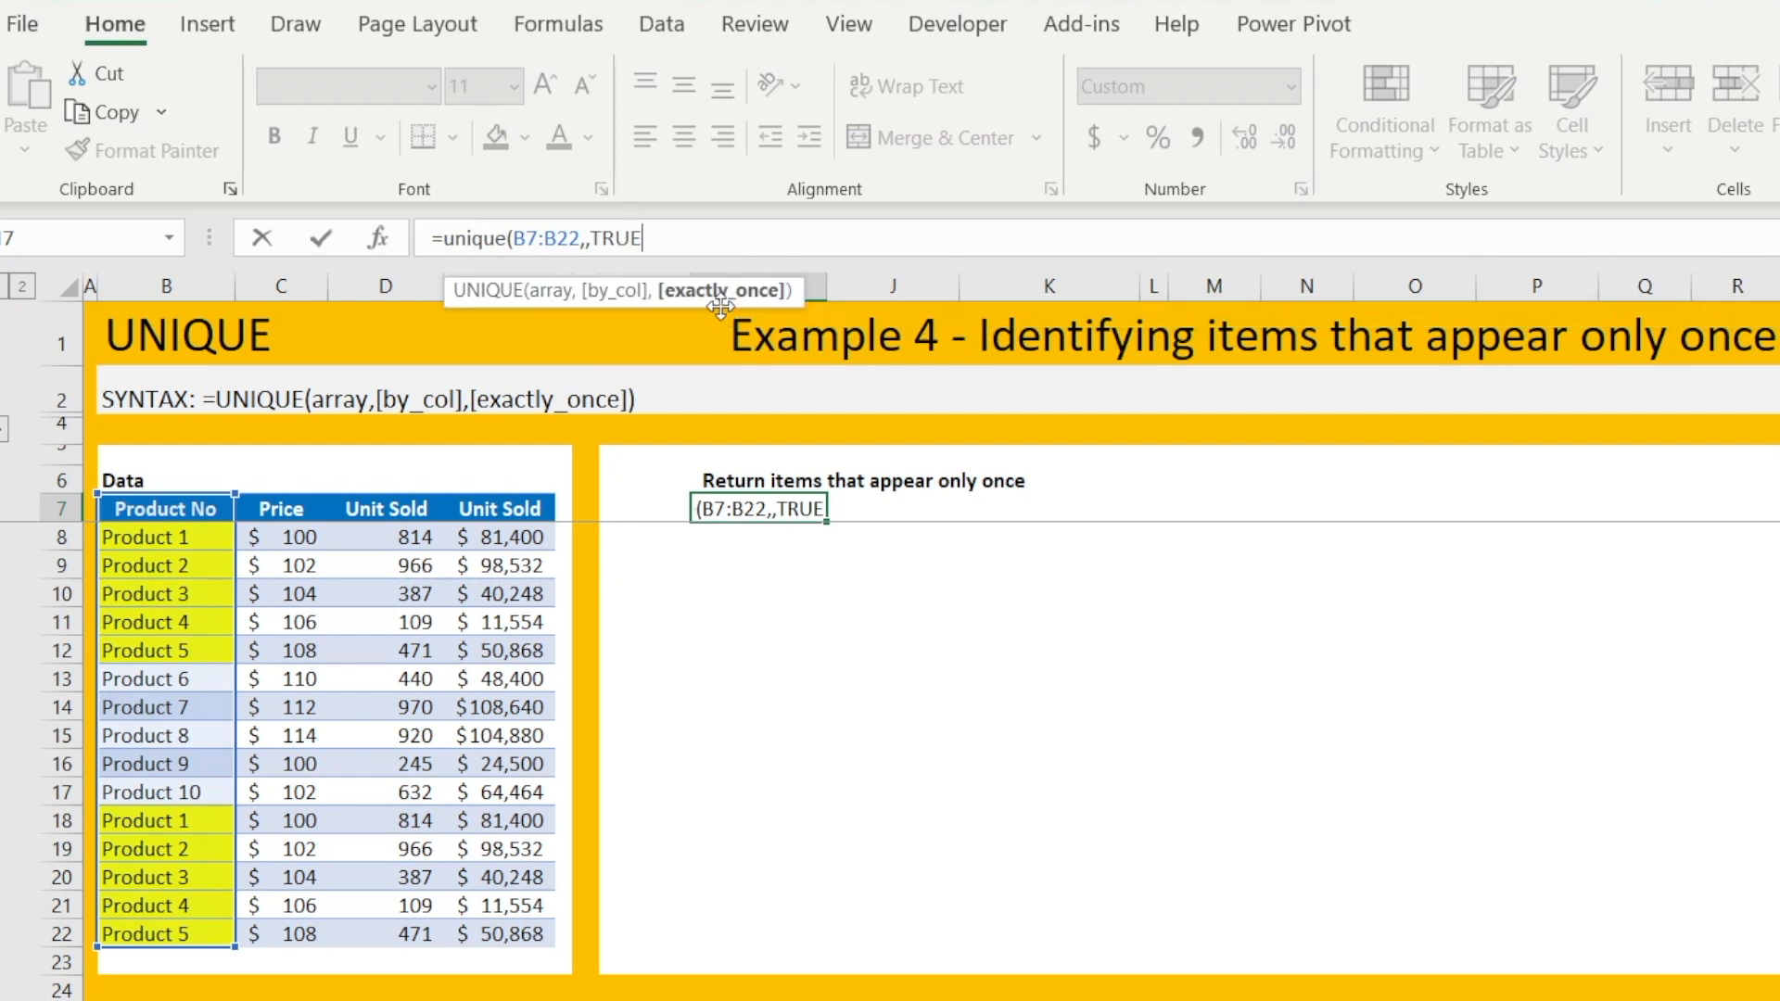
pyautogui.write(')')
pyautogui.press('Return')
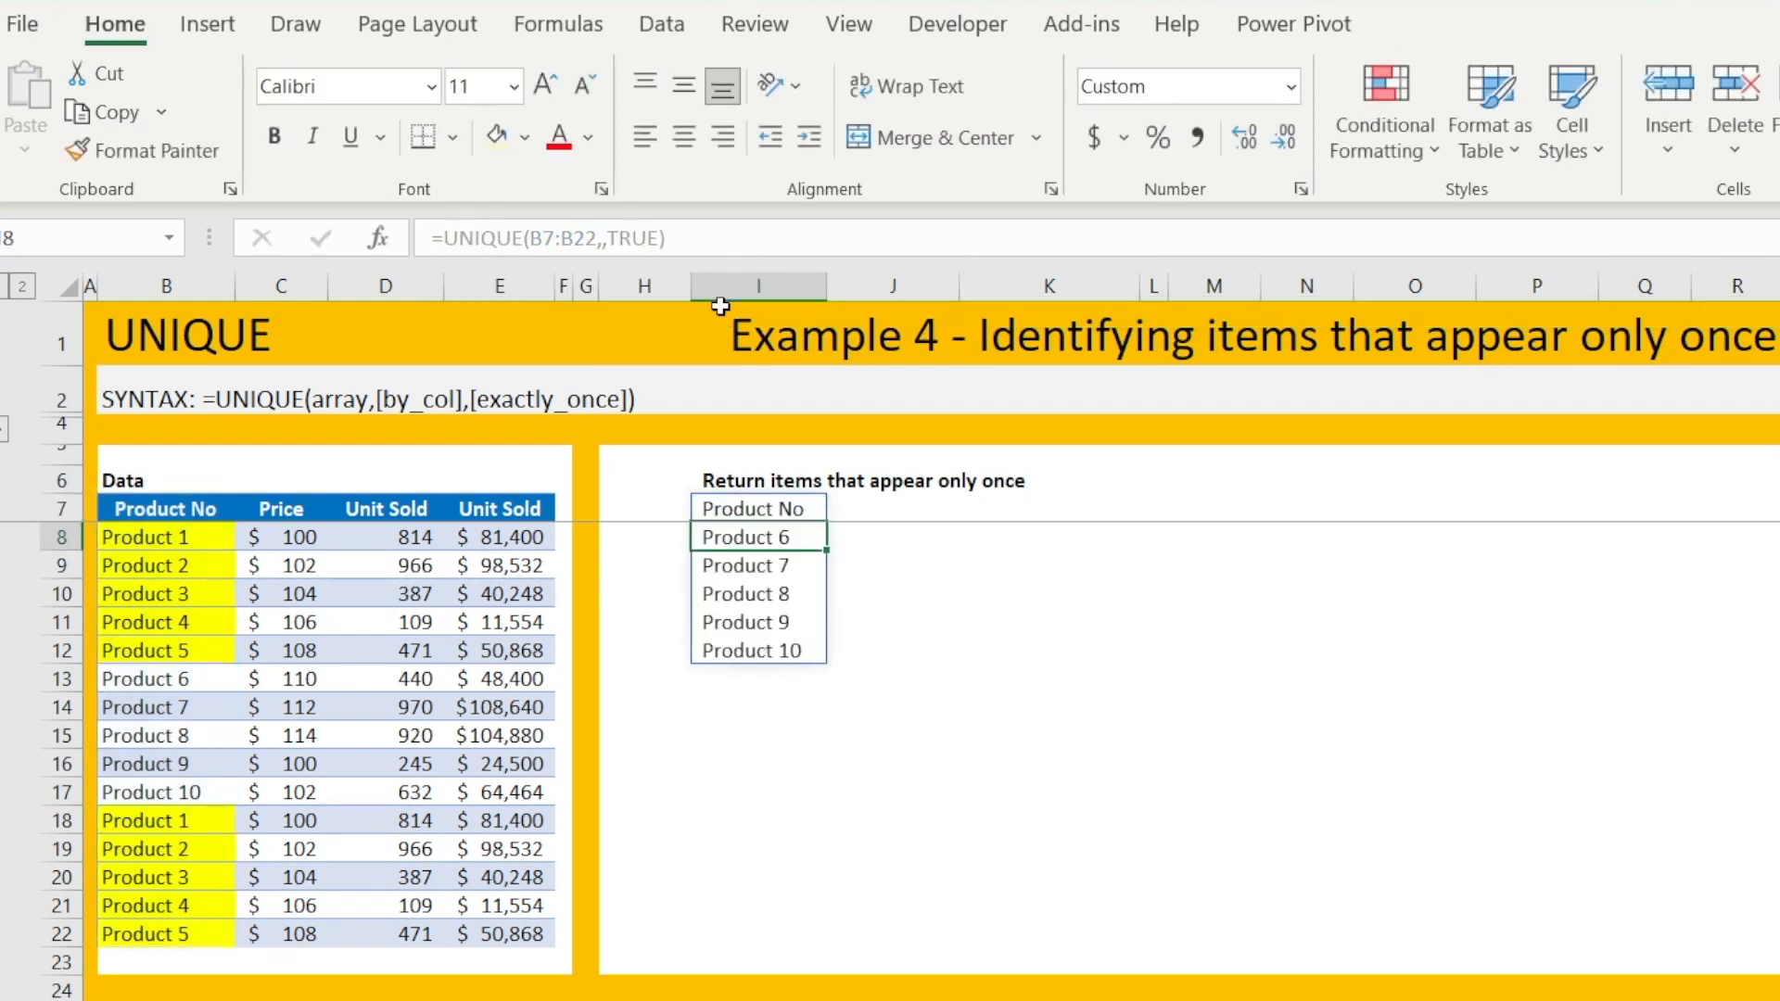
# Examine the spilled list of products in I7:I12 and the formula behind it.
pyautogui.press('Down')
pyautogui.press('Down')
pyautogui.press('Down')
pyautogui.press('Down')
pyautogui.press('Up')
pyautogui.press('Up')
pyautogui.press('Up')
pyautogui.press('Up')
pyautogui.press('Up')
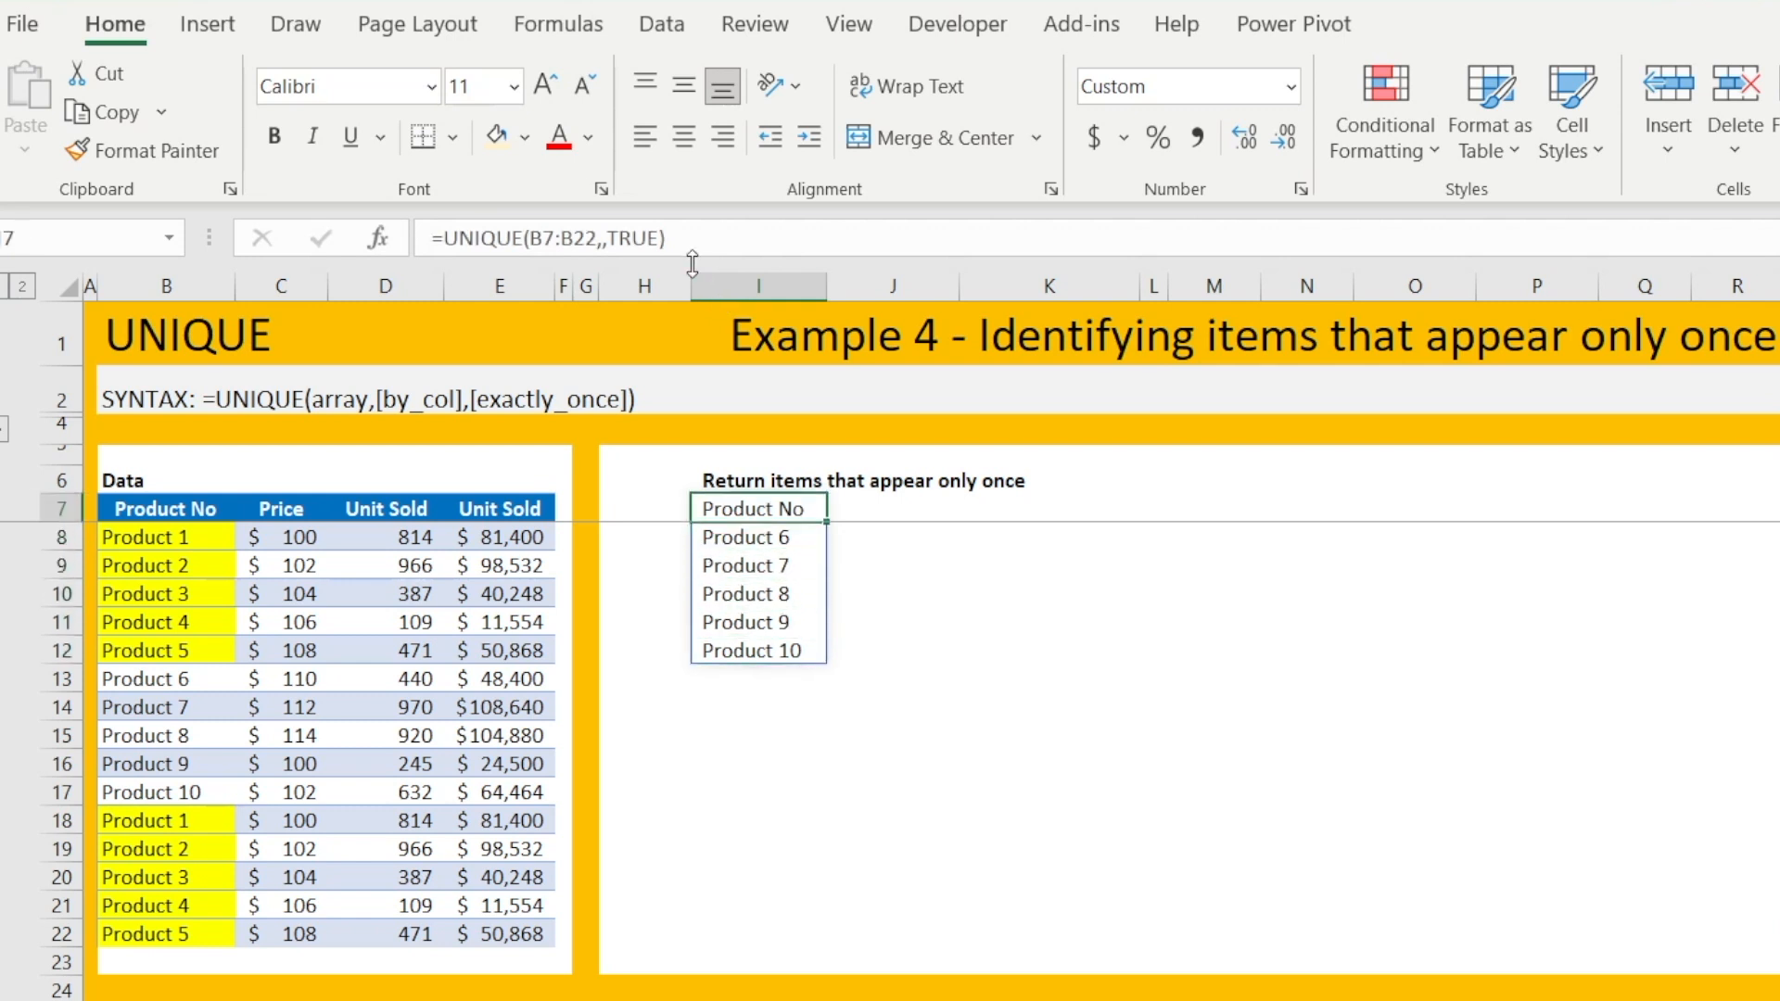
# Remove the exactly_once argument from the I7 formula, leaving =UNIQUE(B7:B22,,), to list every distinct product.
pyautogui.click(661, 238)
pyautogui.press('BackSpace')
pyautogui.press('BackSpace')
pyautogui.press('BackSpace')
pyautogui.press('BackSpace')
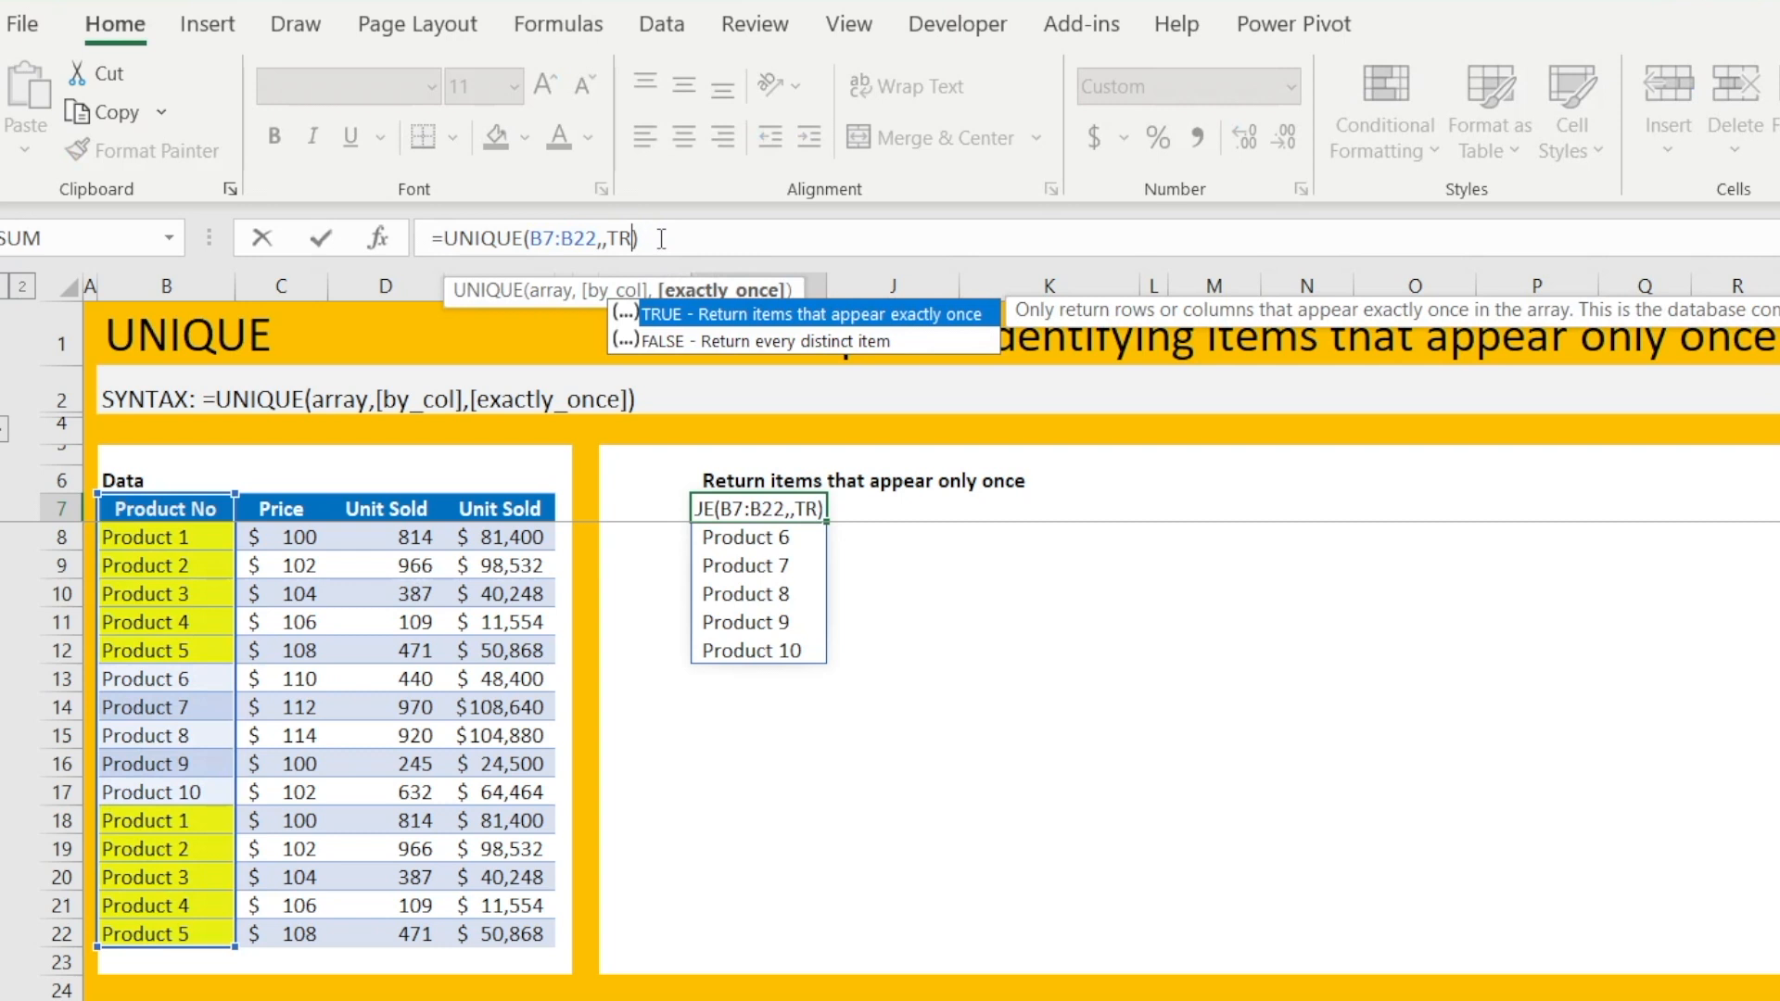
pyautogui.press('Return')
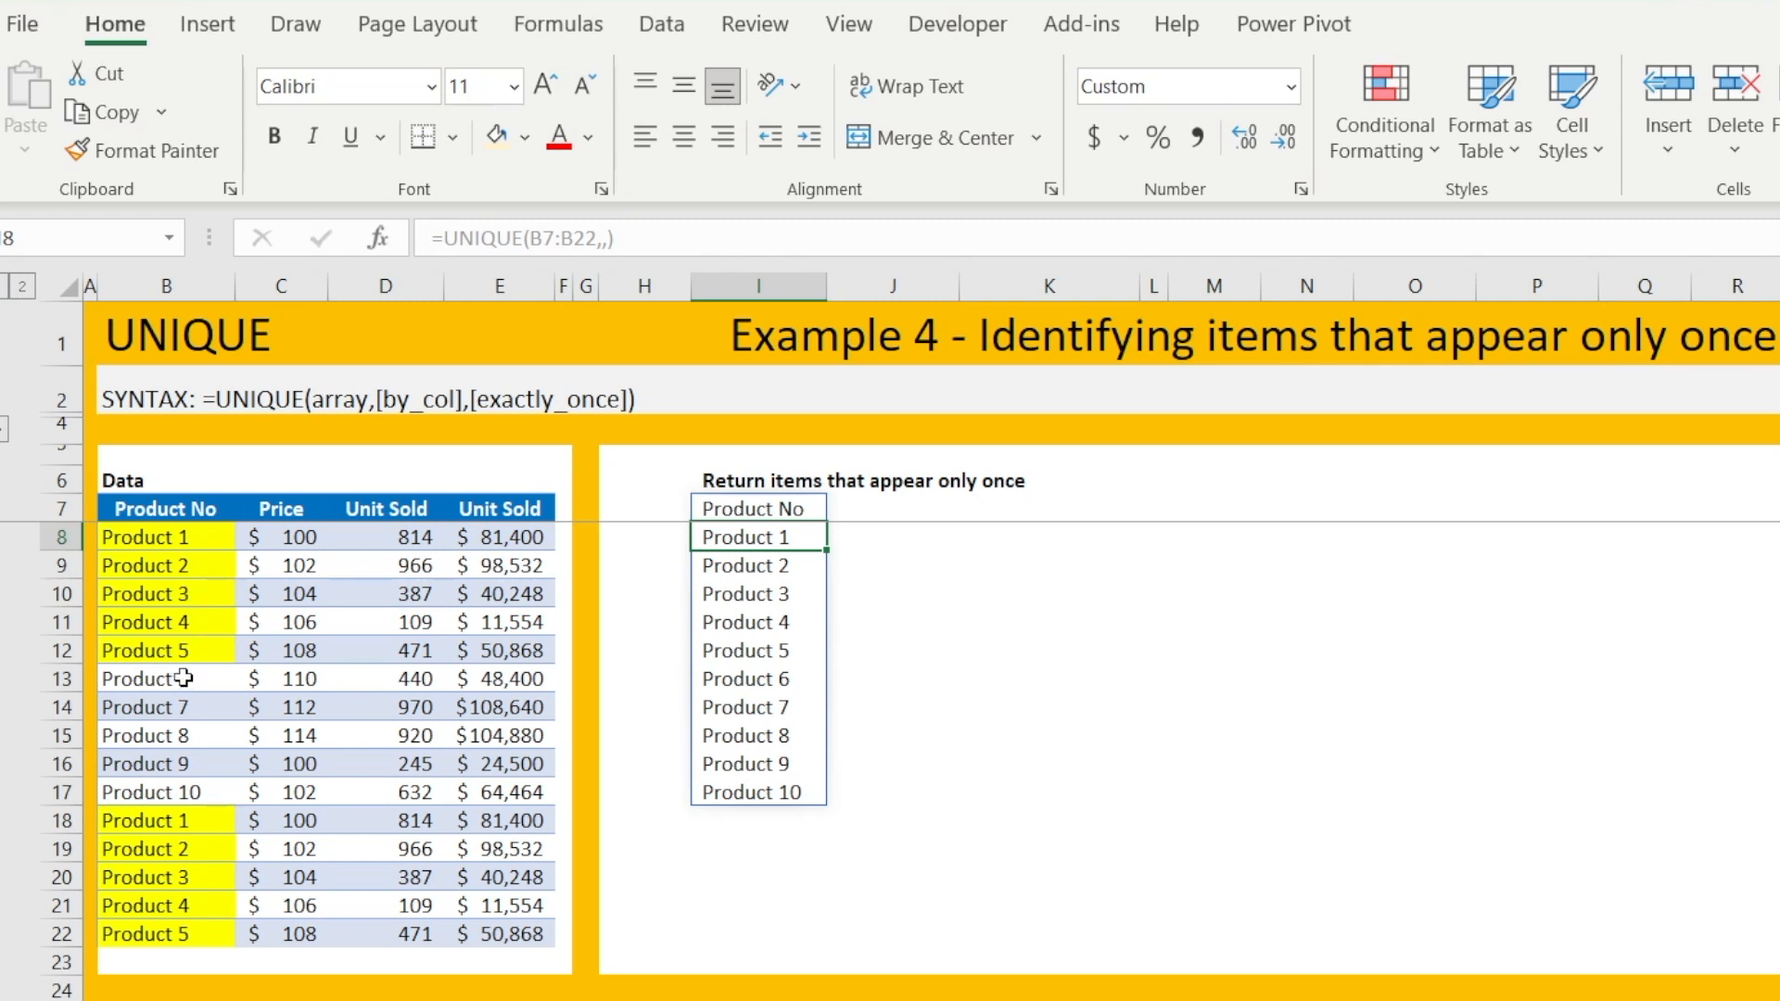
# Restore TRUE as the exactly_once argument in the I7 formula to return only products that appear once.
pyautogui.click(714, 509)
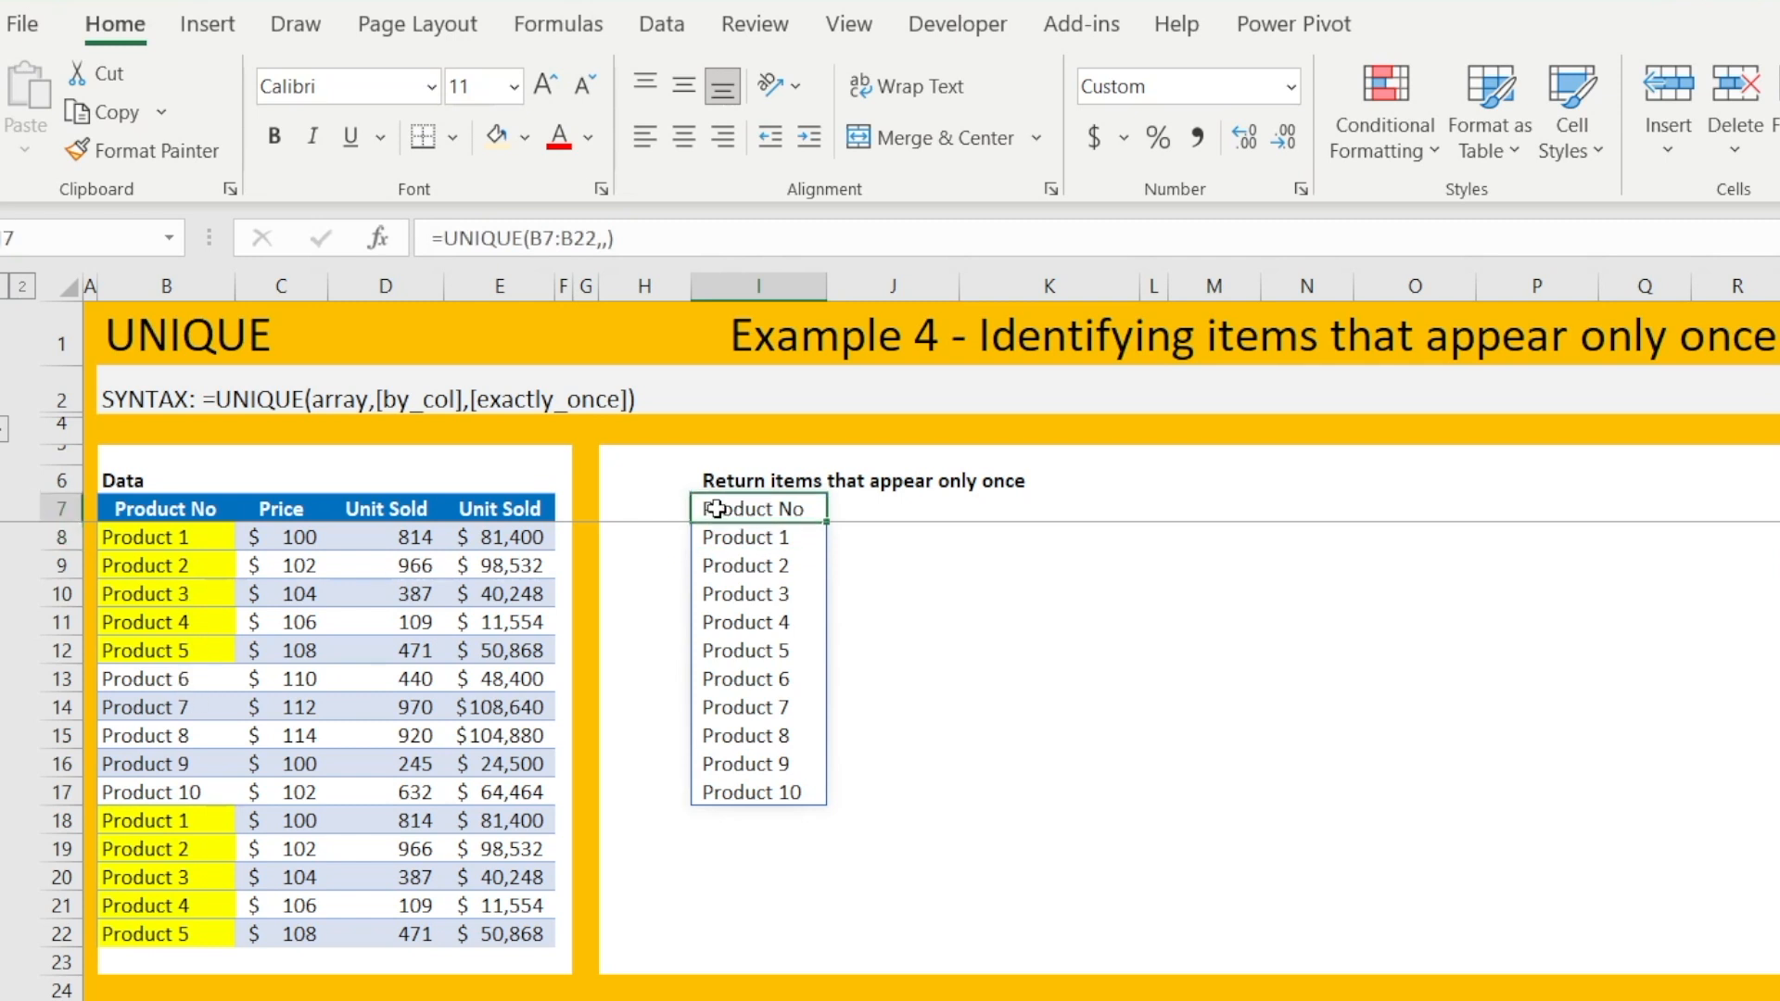
pyautogui.click(607, 240)
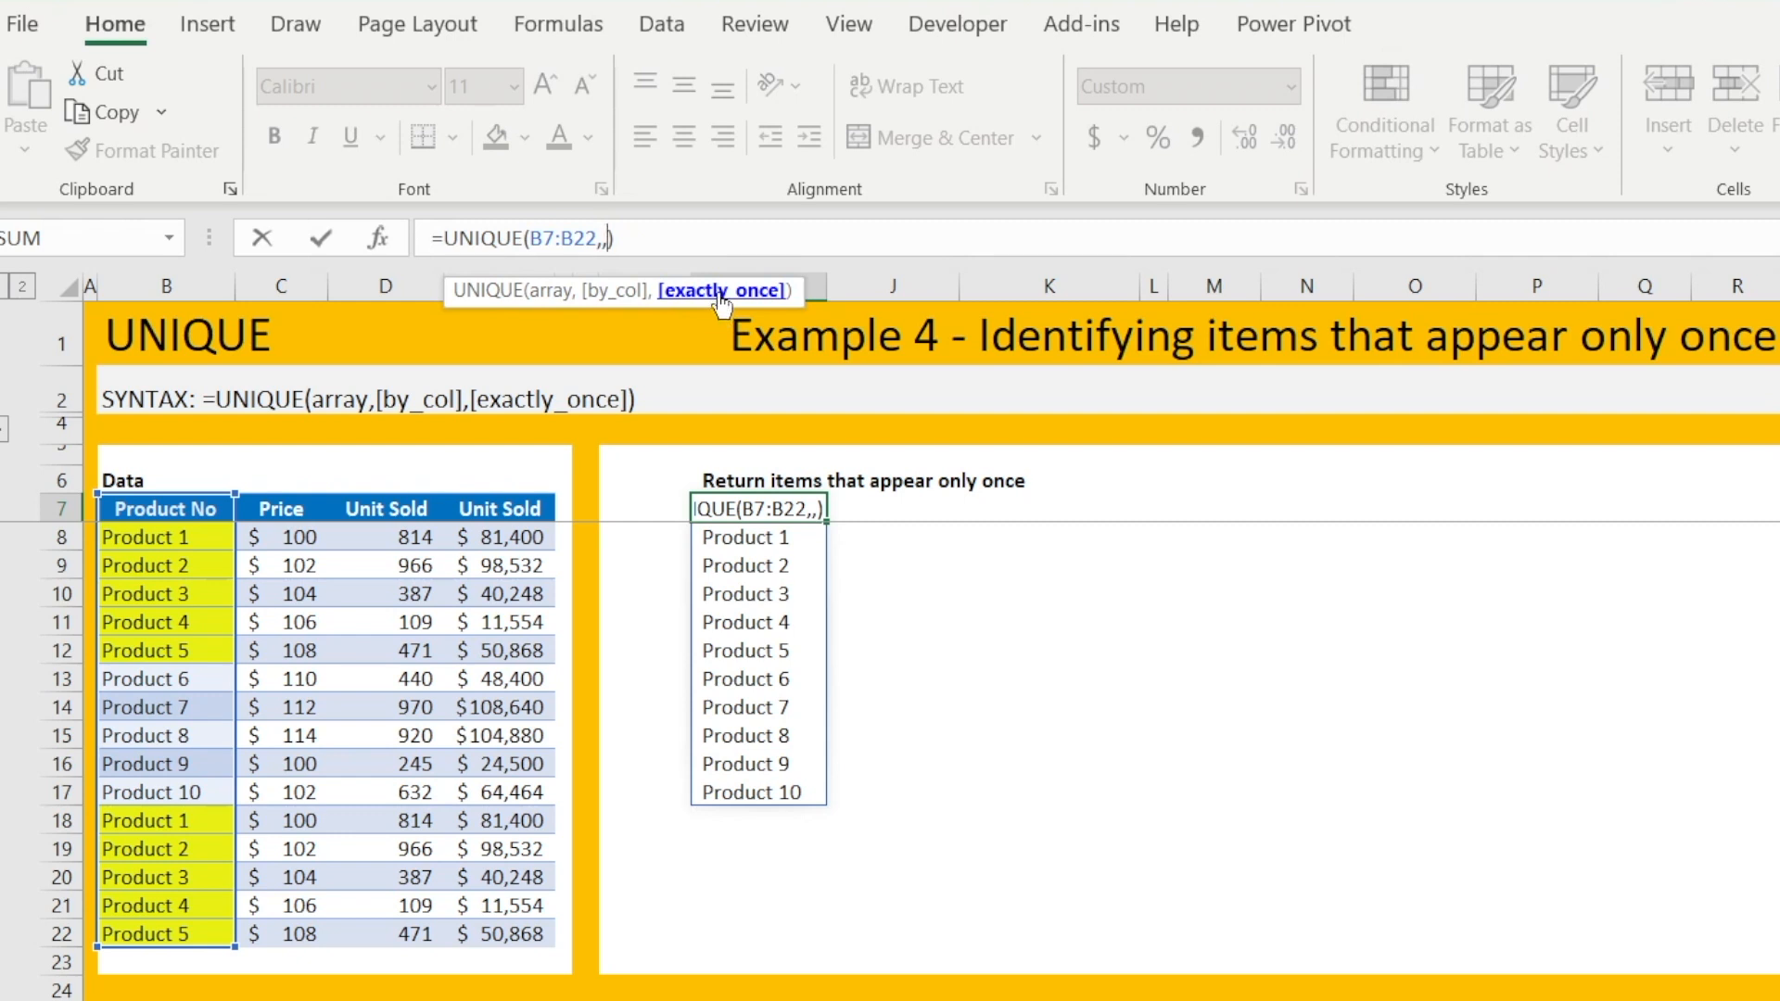
pyautogui.write('True')
pyautogui.press('Return')
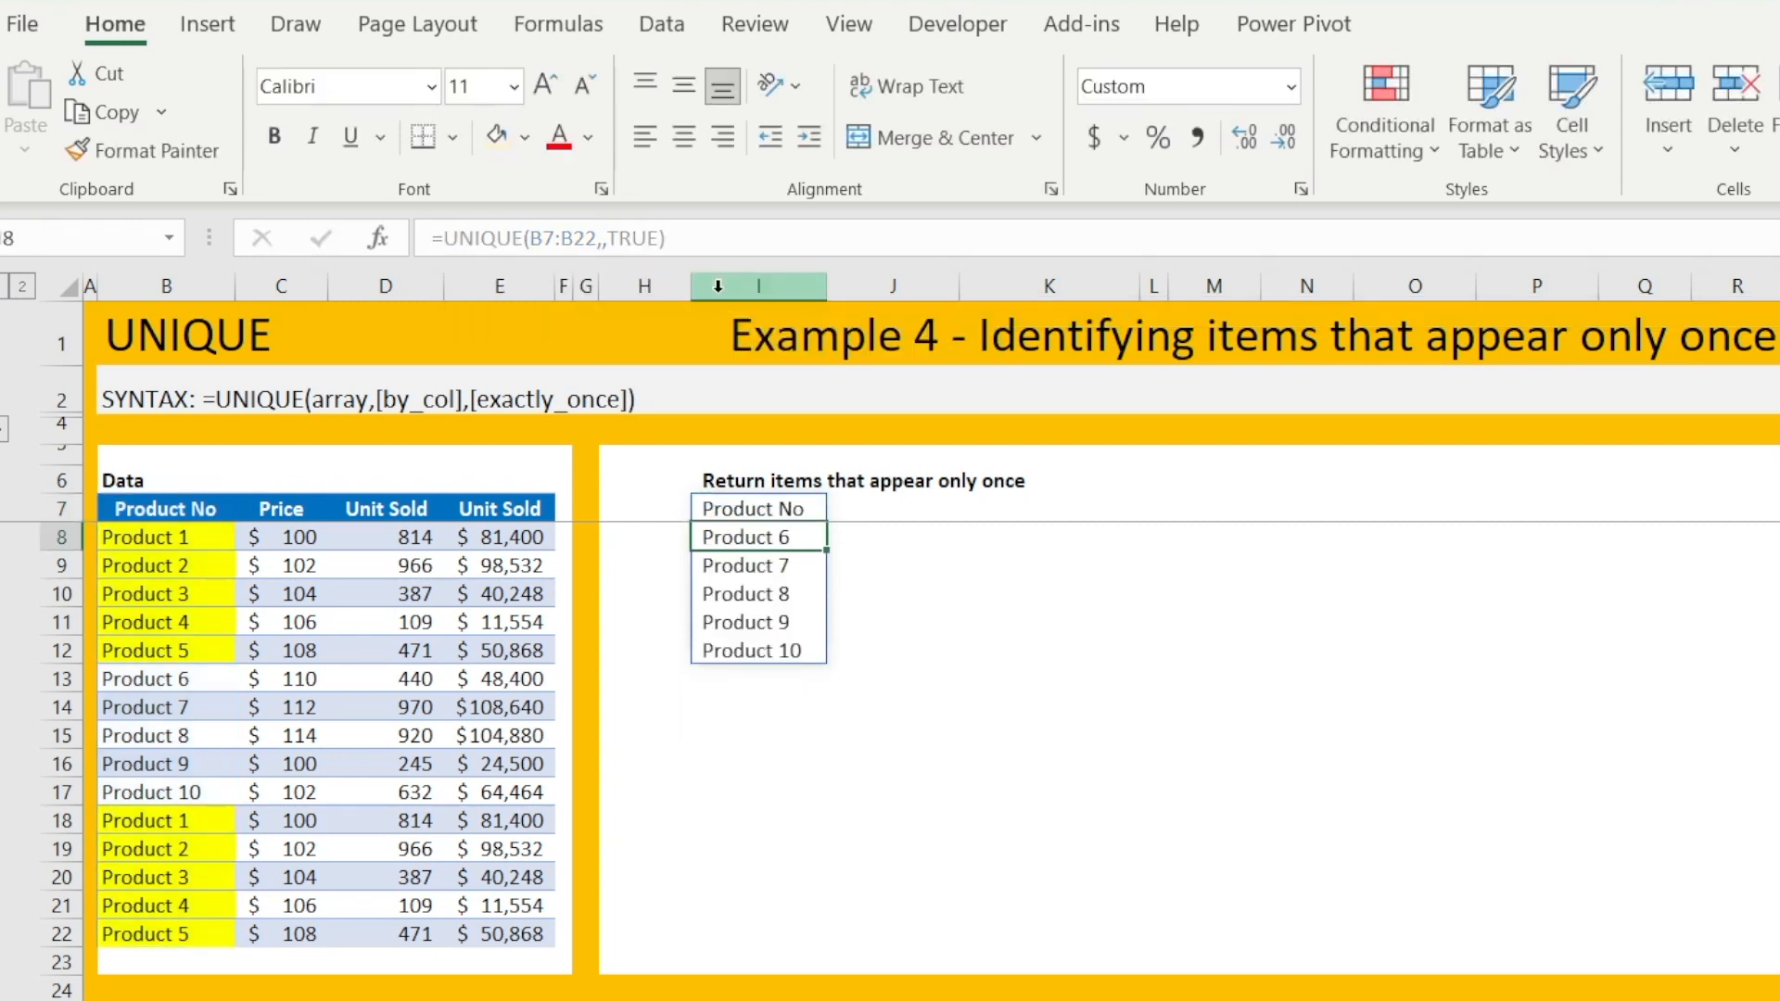
pyautogui.click(1267, 747)
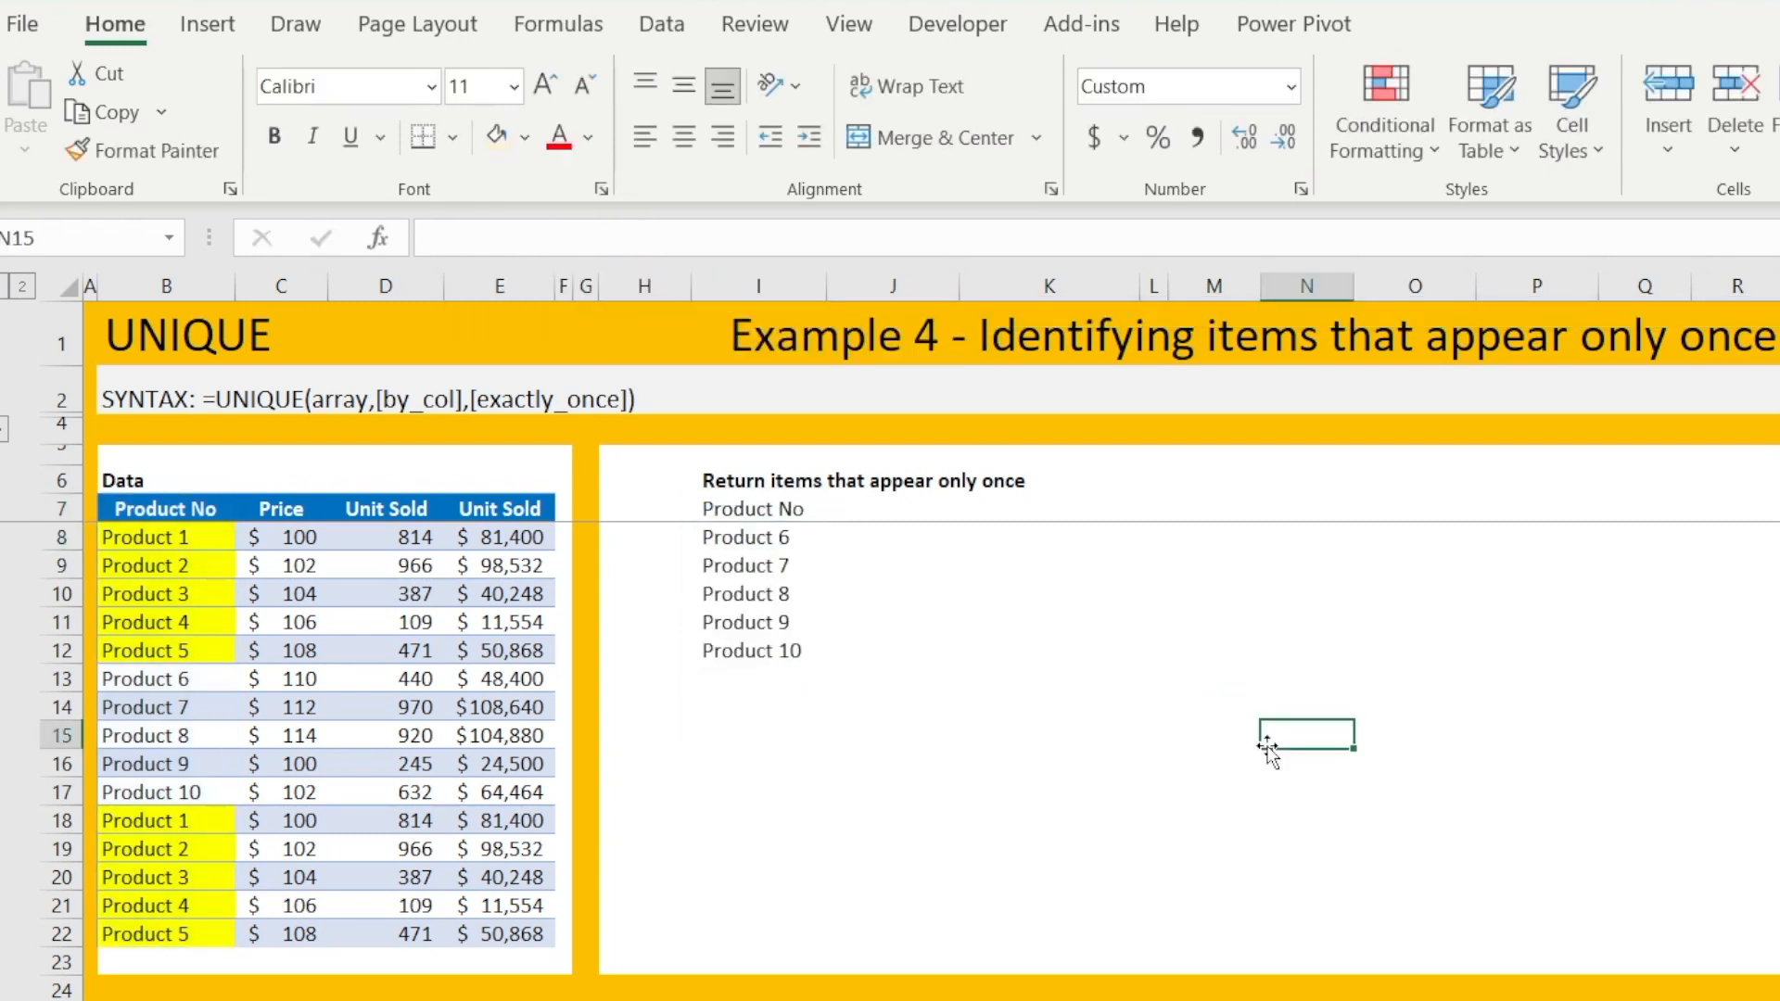